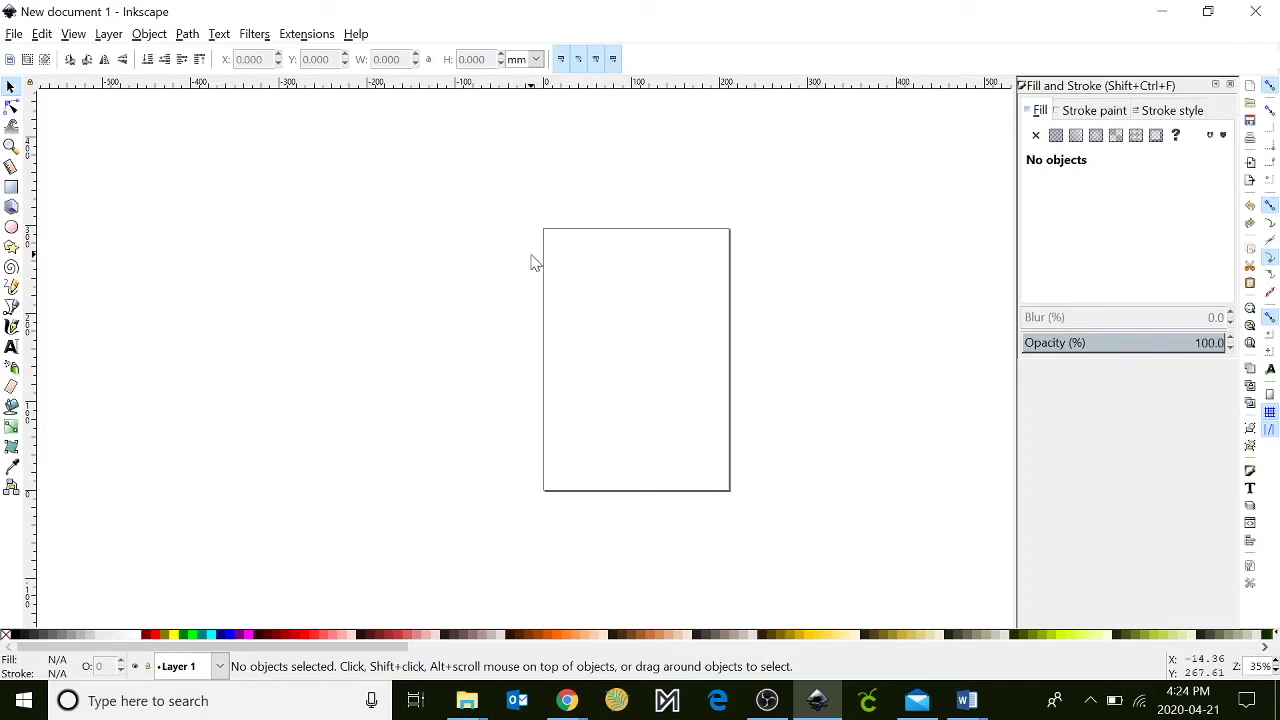
# Open Inkscape's File menu on the new blank document.
pyautogui.click(13, 36)
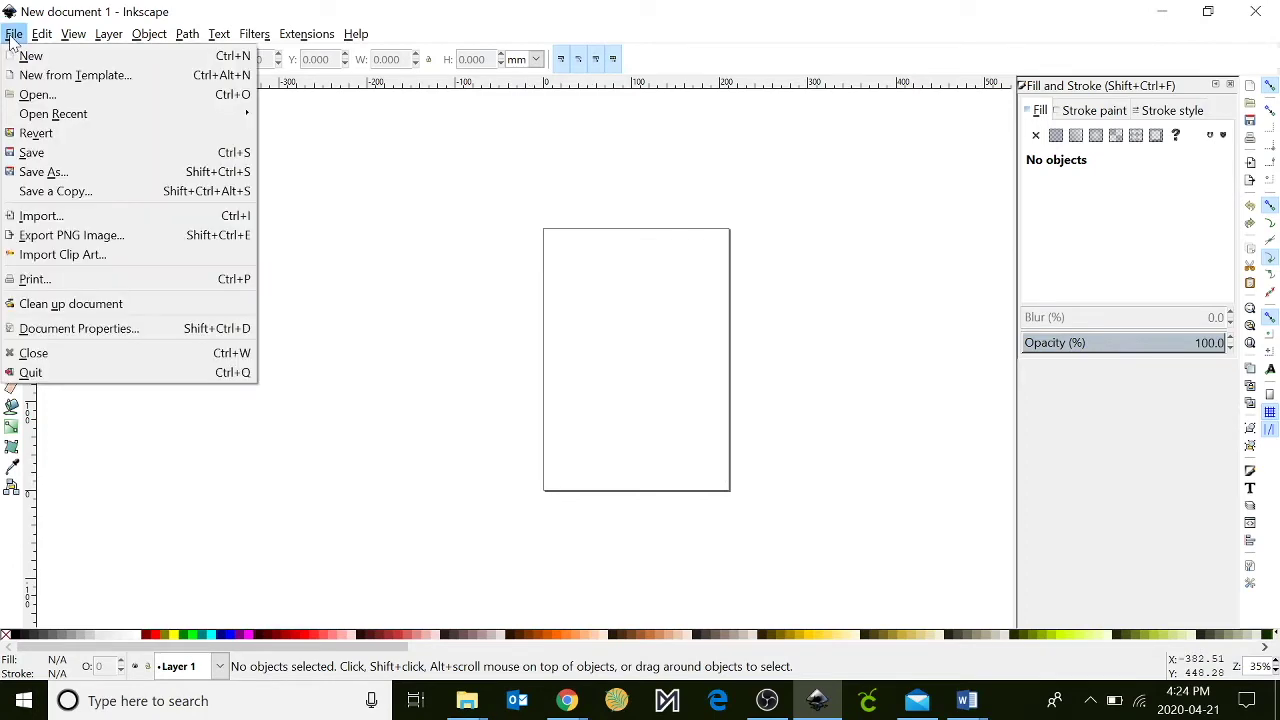
# In Document Properties, set Units and Display units to inches and the page to 3.5 × 3.5 in.
pyautogui.click(55, 332)
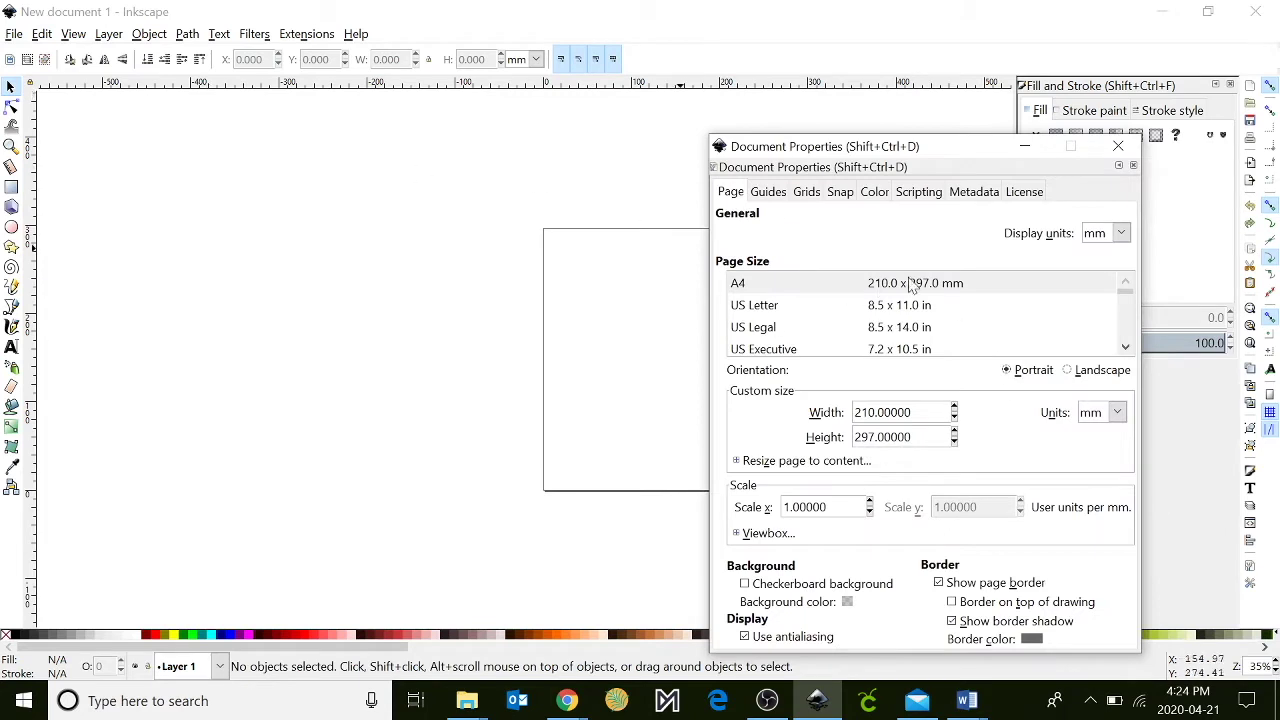
pyautogui.click(1117, 414)
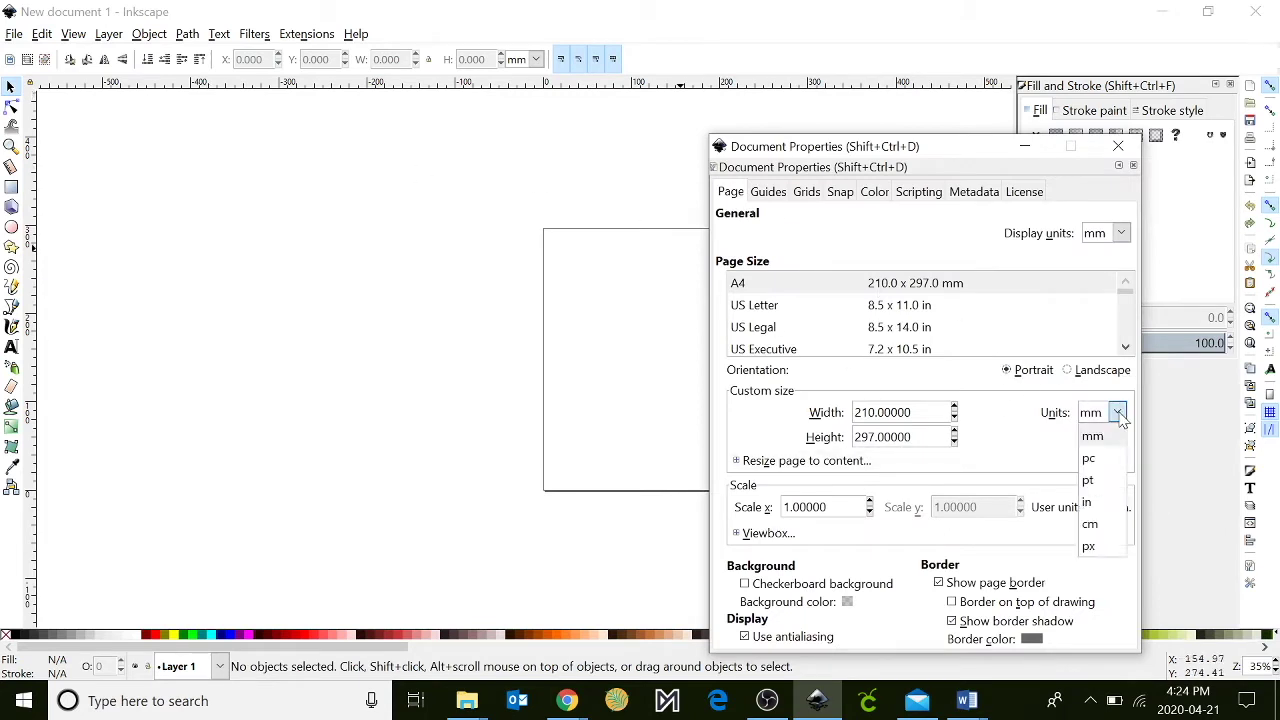
pyautogui.click(1105, 509)
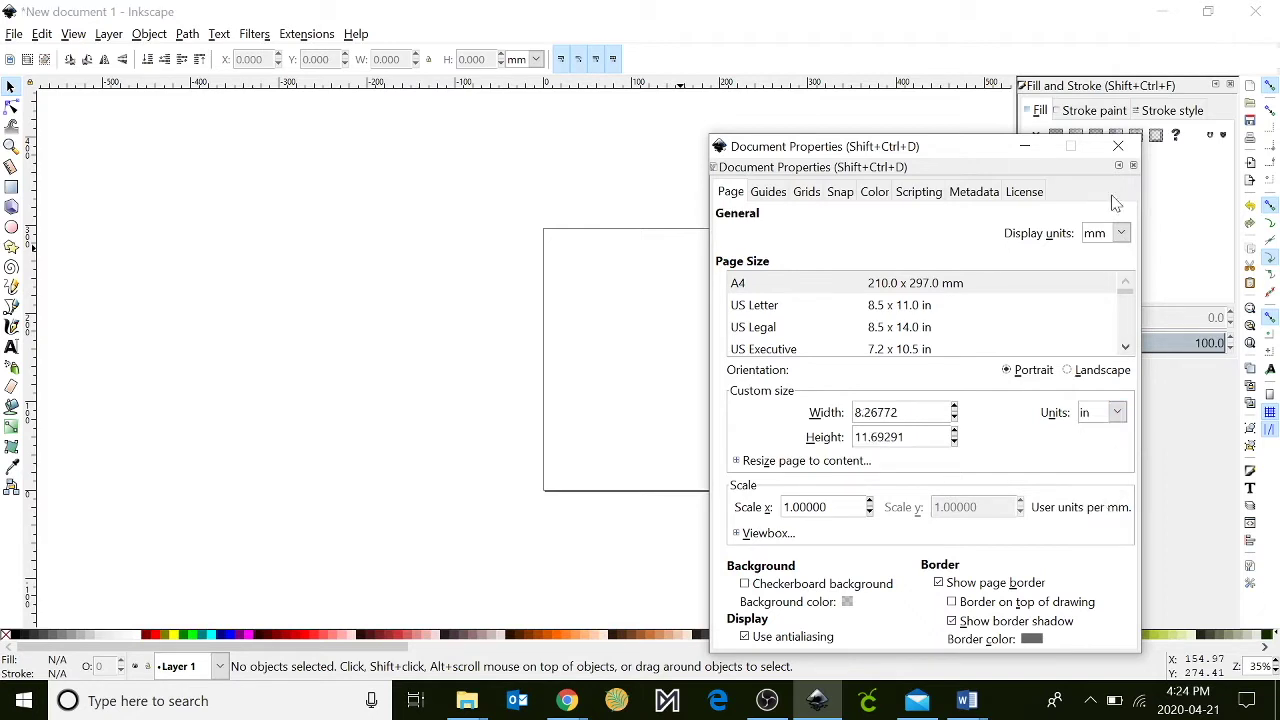
pyautogui.click(1121, 234)
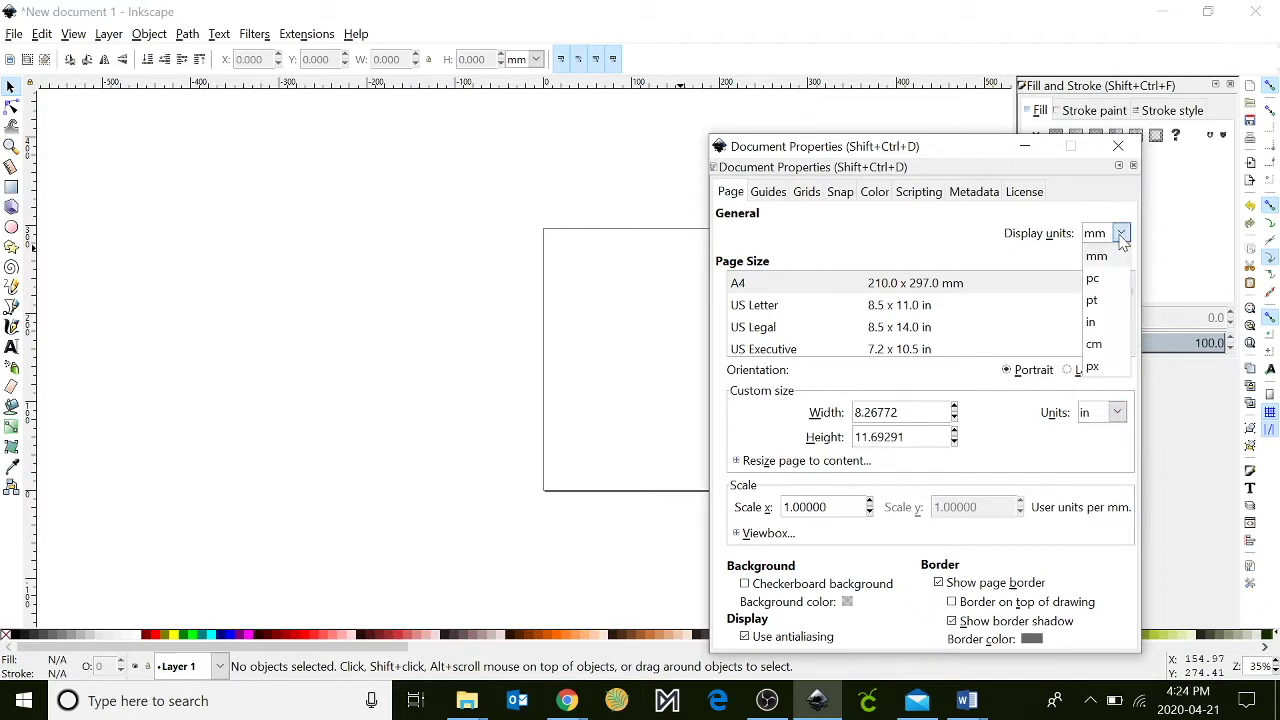
pyautogui.click(1092, 322)
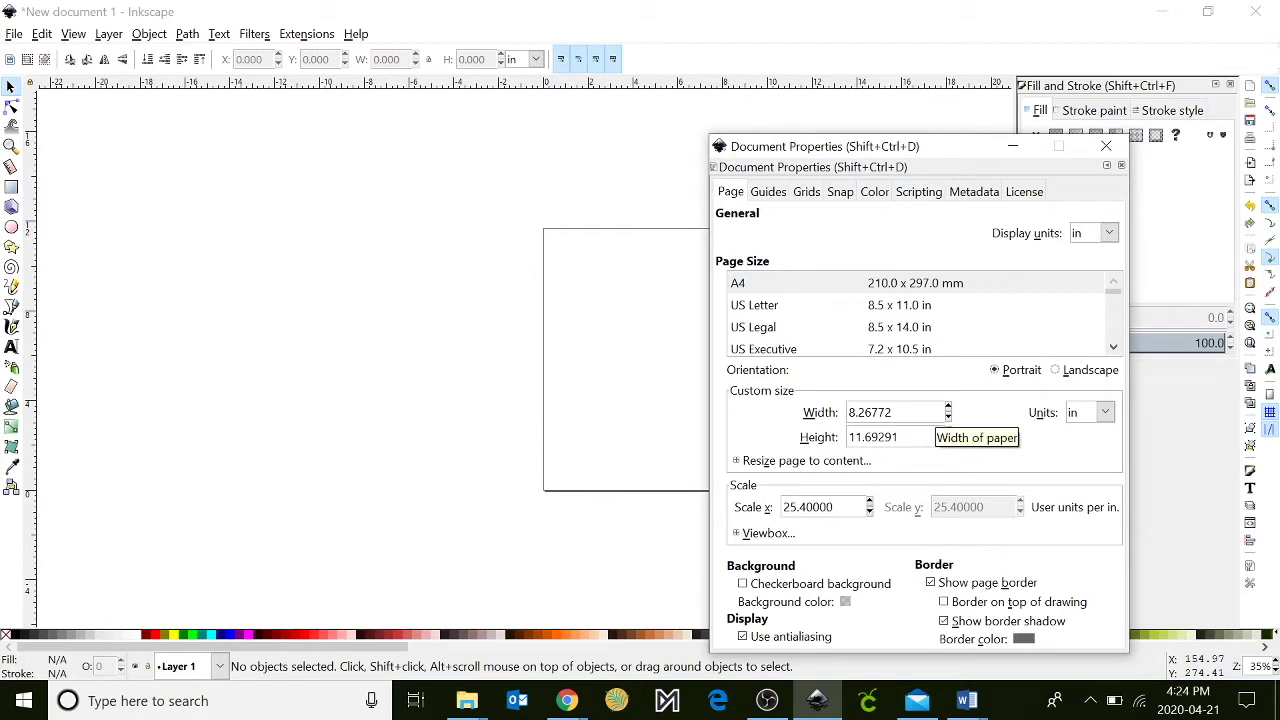
pyautogui.doubleClick(874, 412)
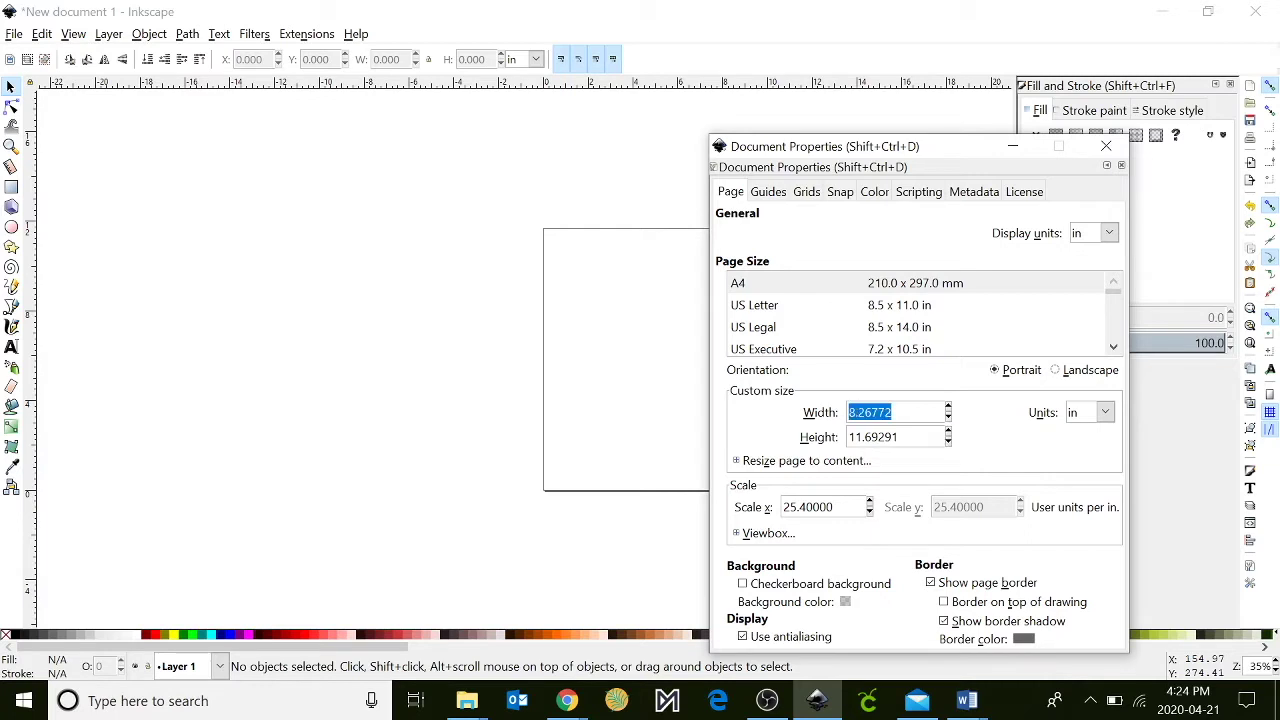
pyautogui.write('3.5')
pyautogui.press('Tab')
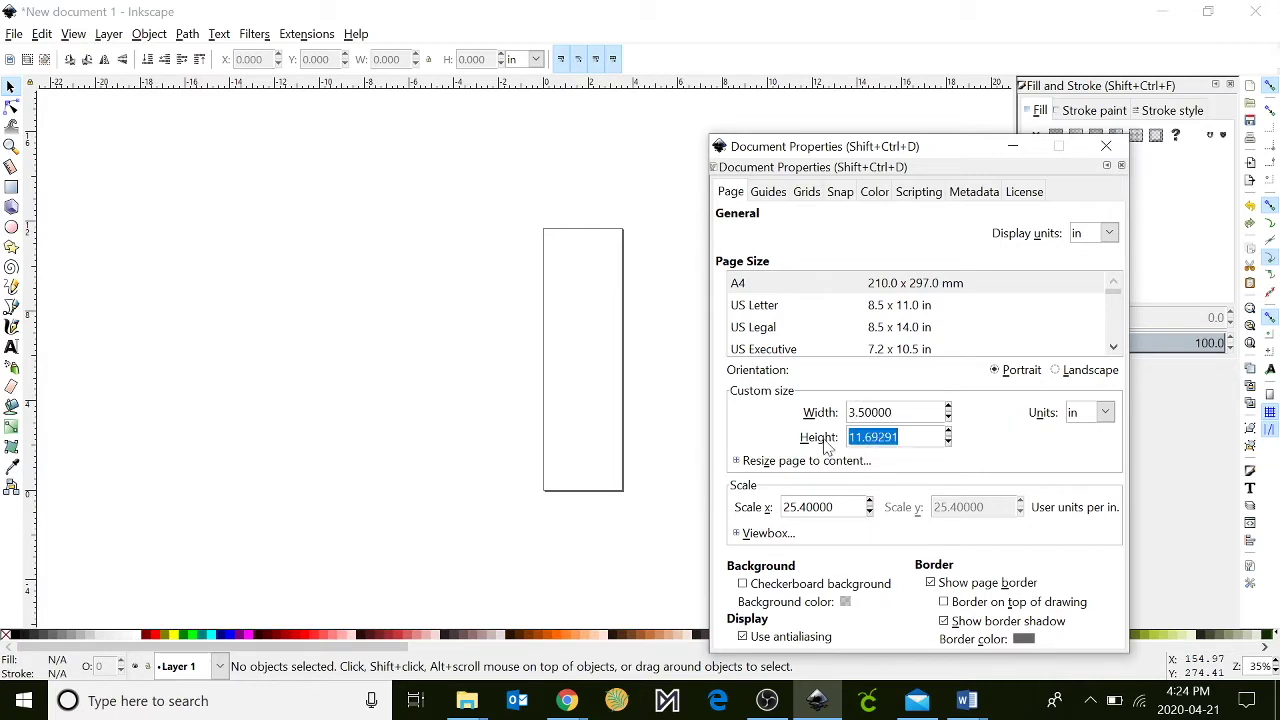
pyautogui.write('5')
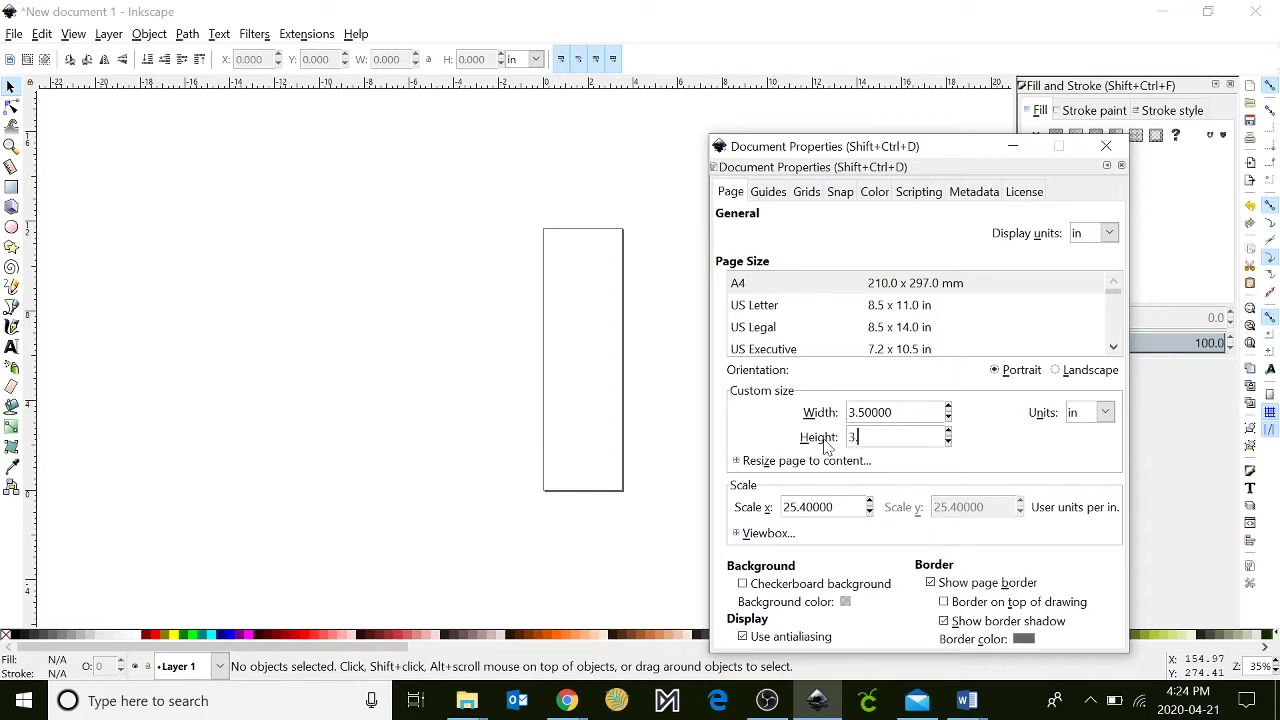
pyautogui.press('Return')
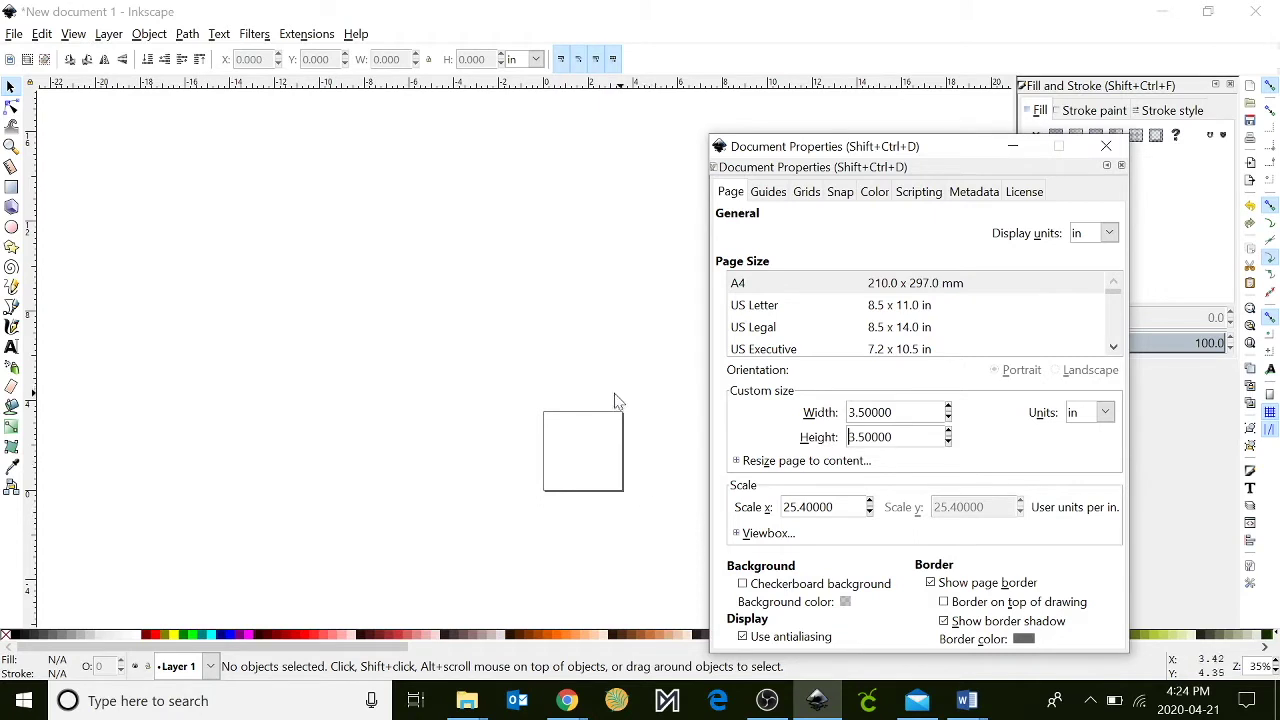
pyautogui.press('5')
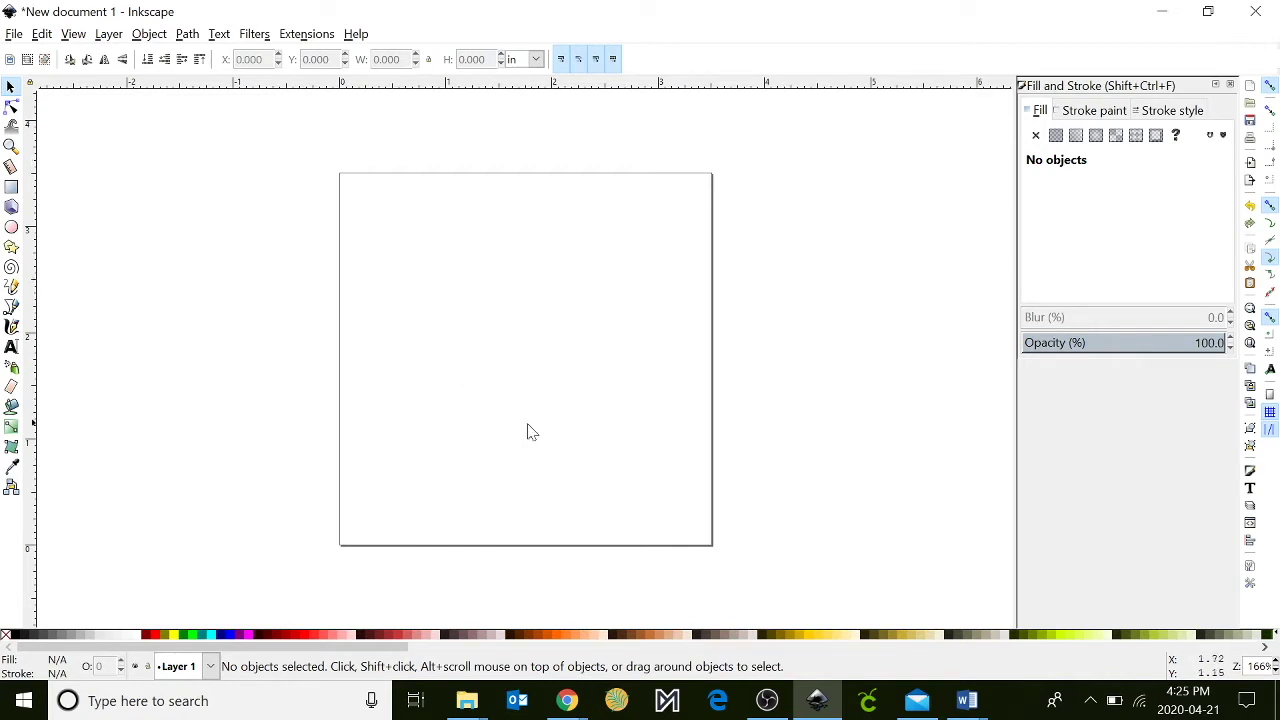
pyautogui.moveTo(570, 700)
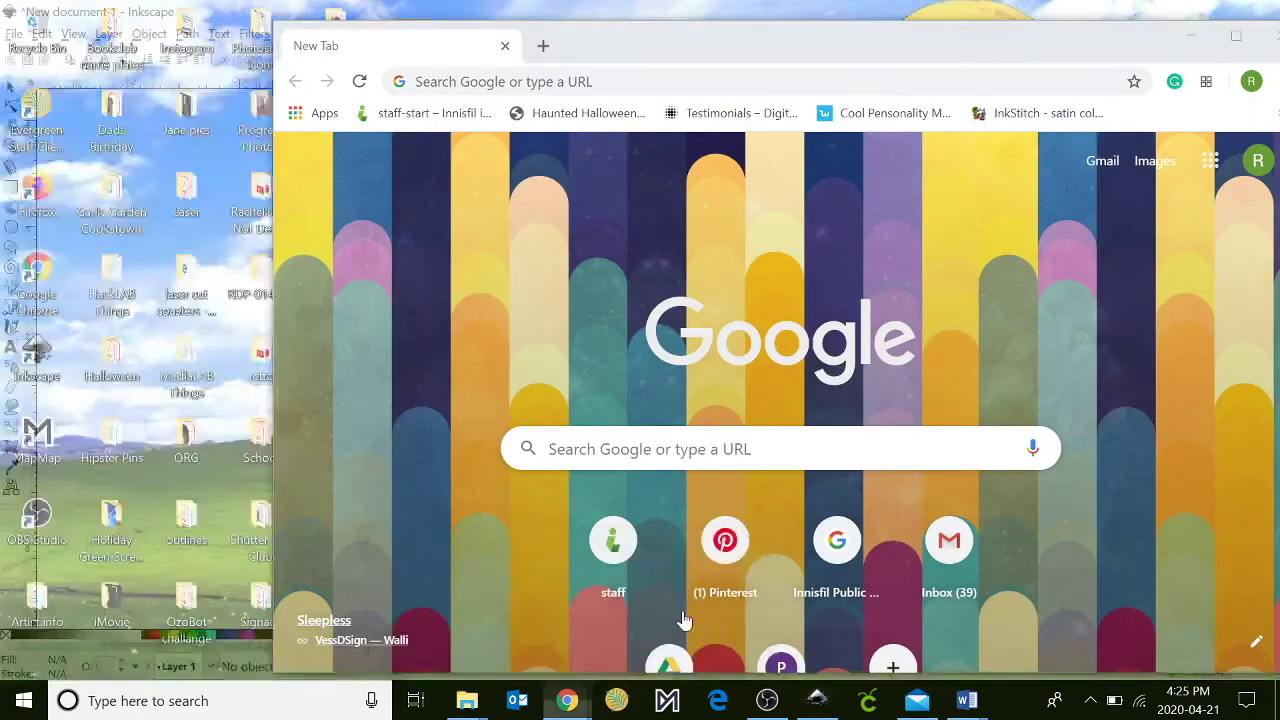
# Search Google Images for 'Ladybug black and white' and save the Cute Ladybug Clipart image.
pyautogui.click(673, 615)
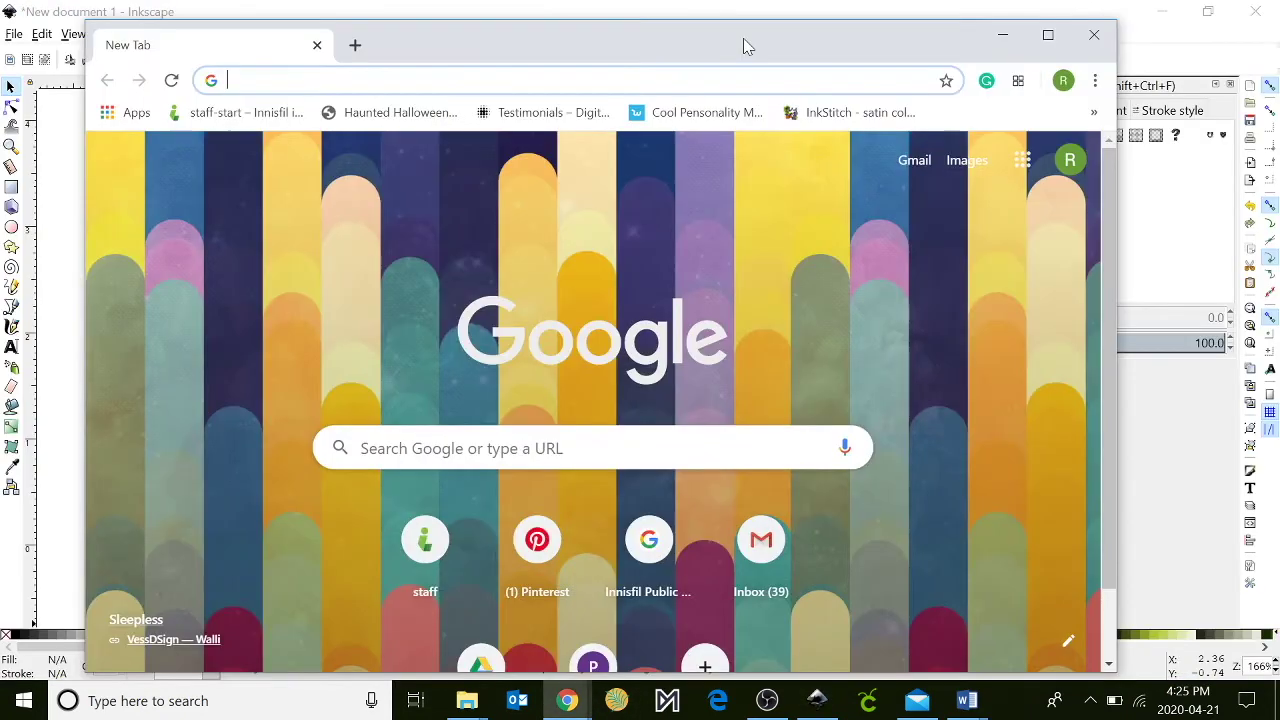
pyautogui.write('Ladybug black and white')
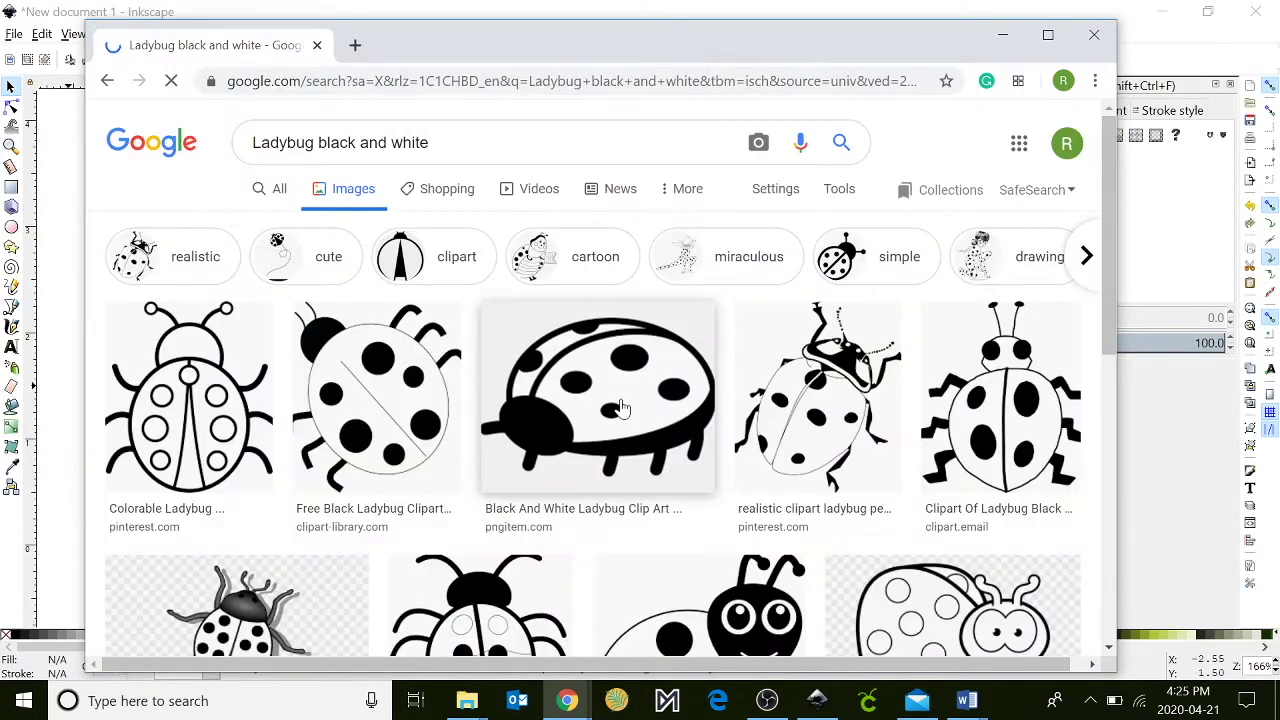
pyautogui.scroll(-3, 570, 430)
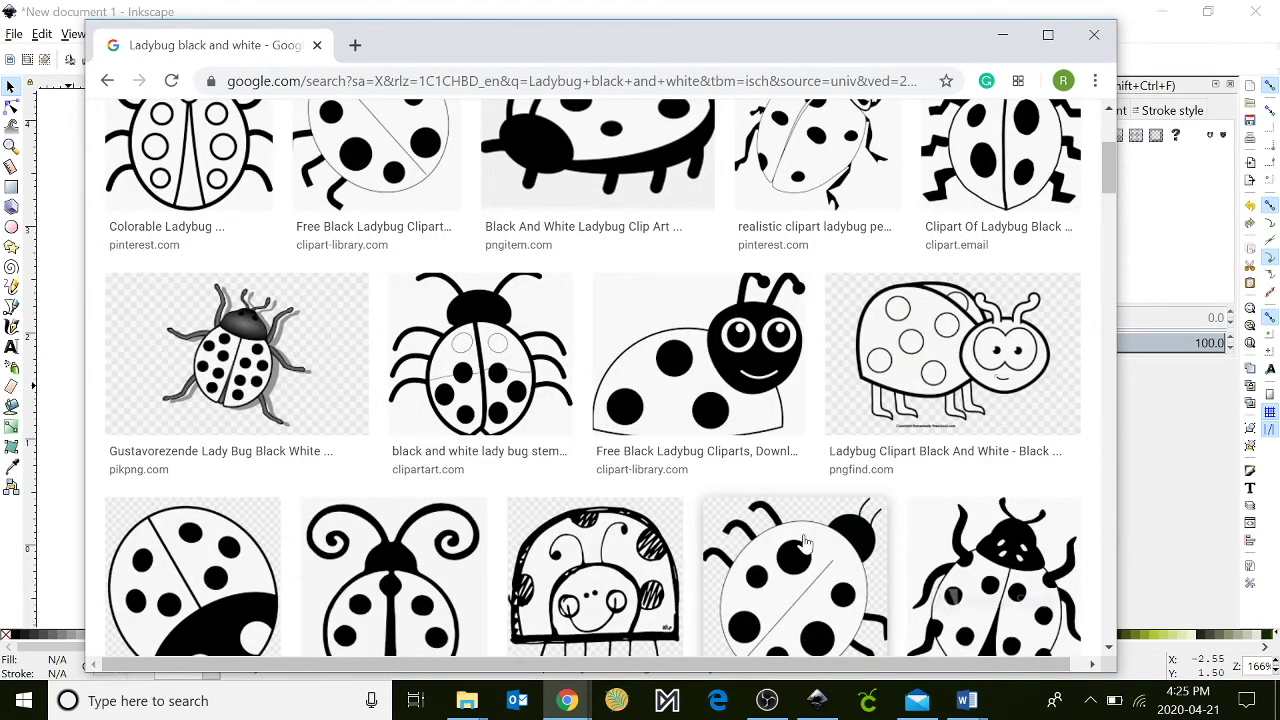
pyautogui.scroll(-1, 806, 543)
pyautogui.scroll(-2, 806, 543)
pyautogui.scroll(-5, 588, 590)
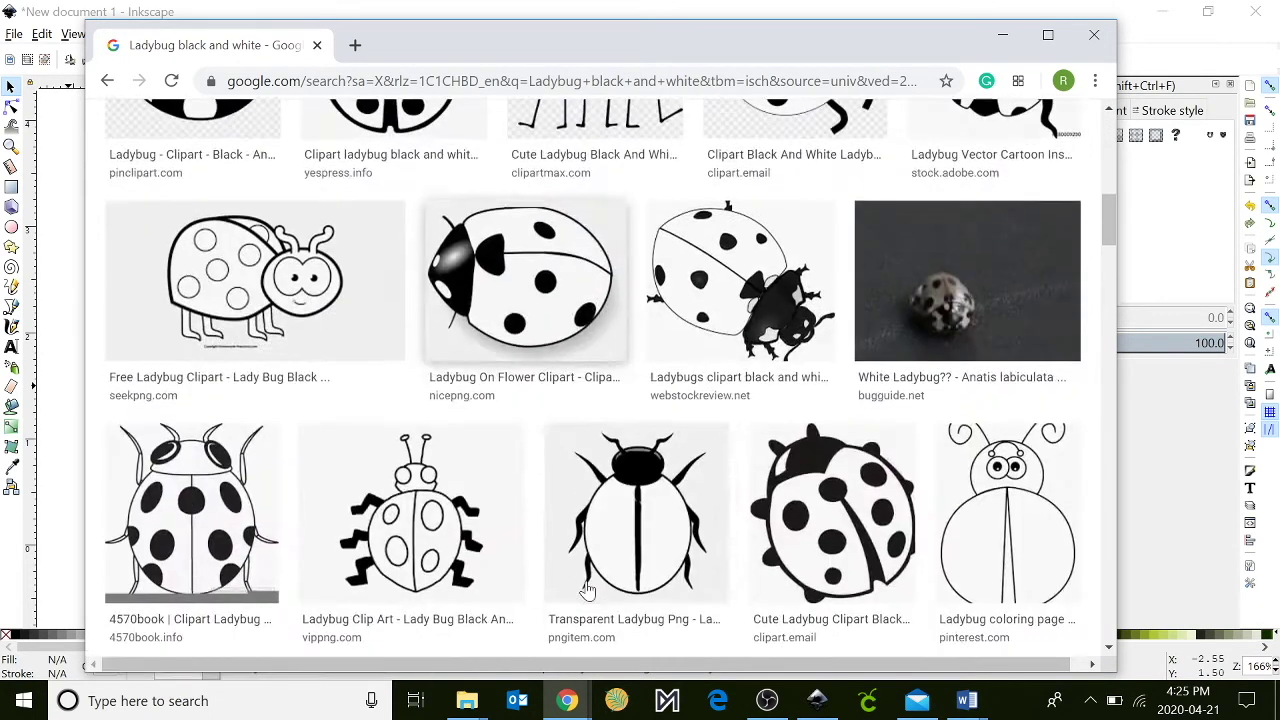
pyautogui.click(826, 376)
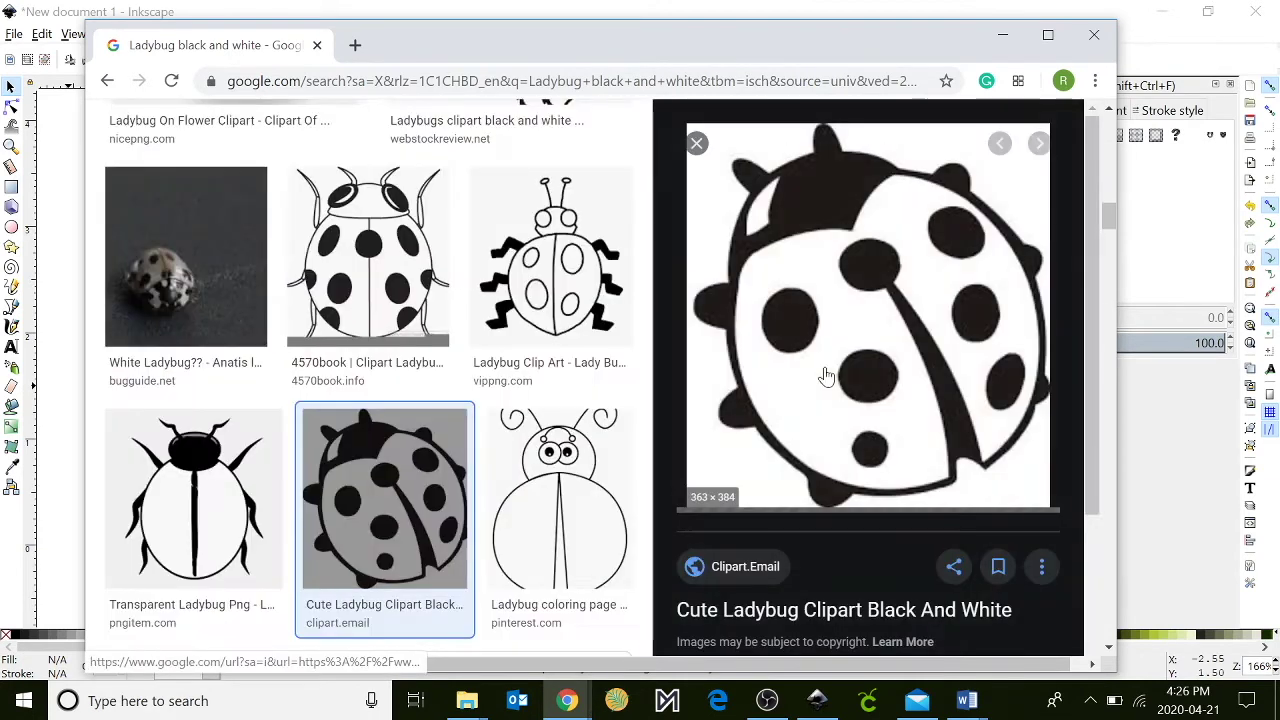
pyautogui.rightClick(826, 376)
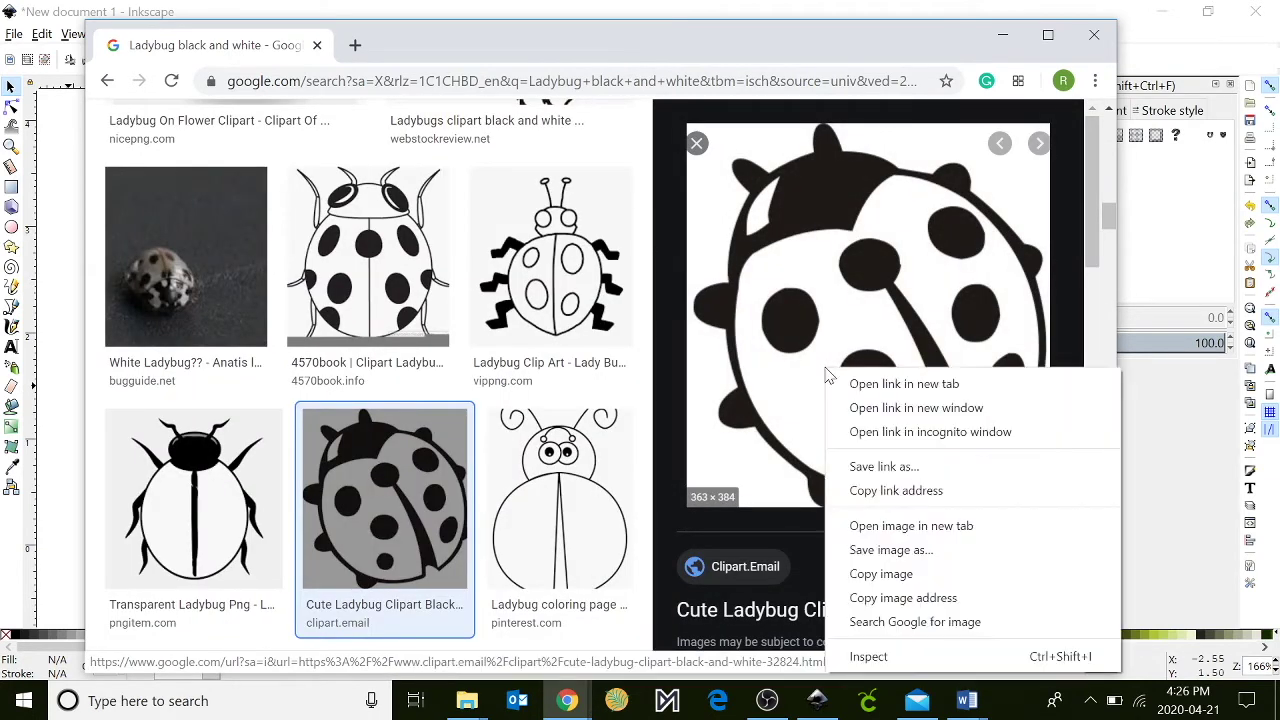
pyautogui.click(874, 552)
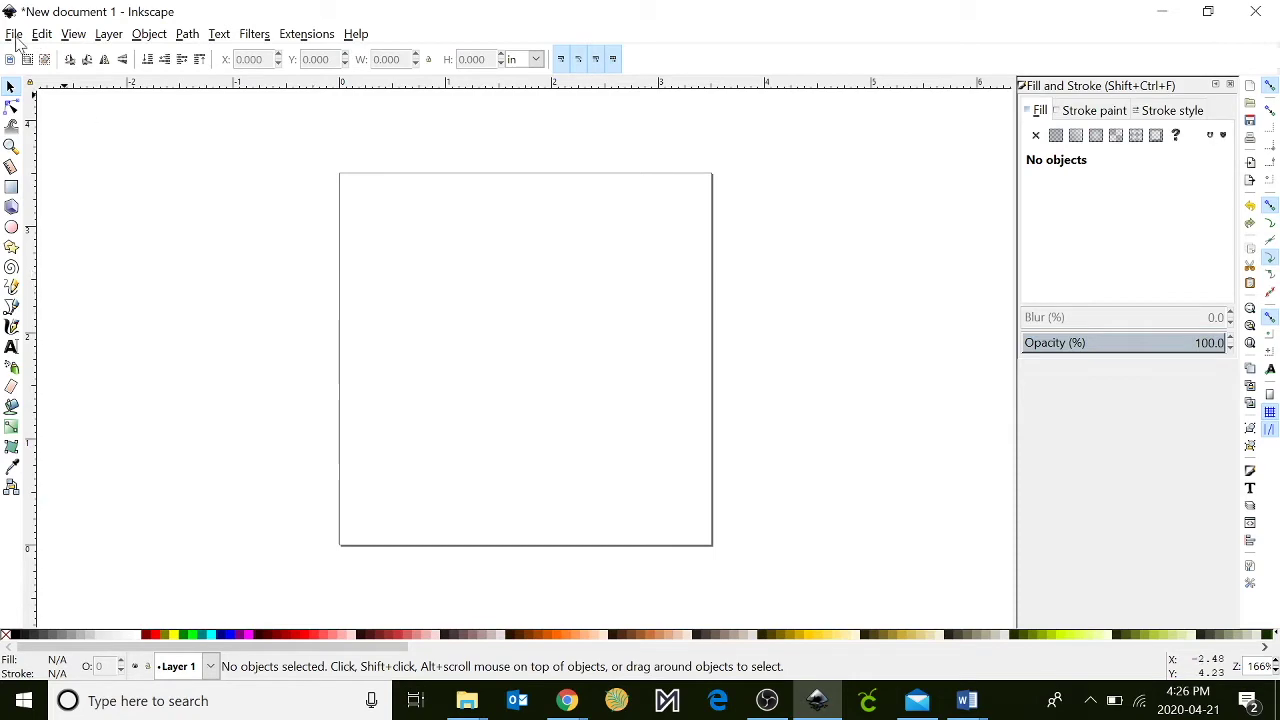
# Import the mariquita JPEG as an embedded image and move it left of the page.
pyautogui.click(14, 34)
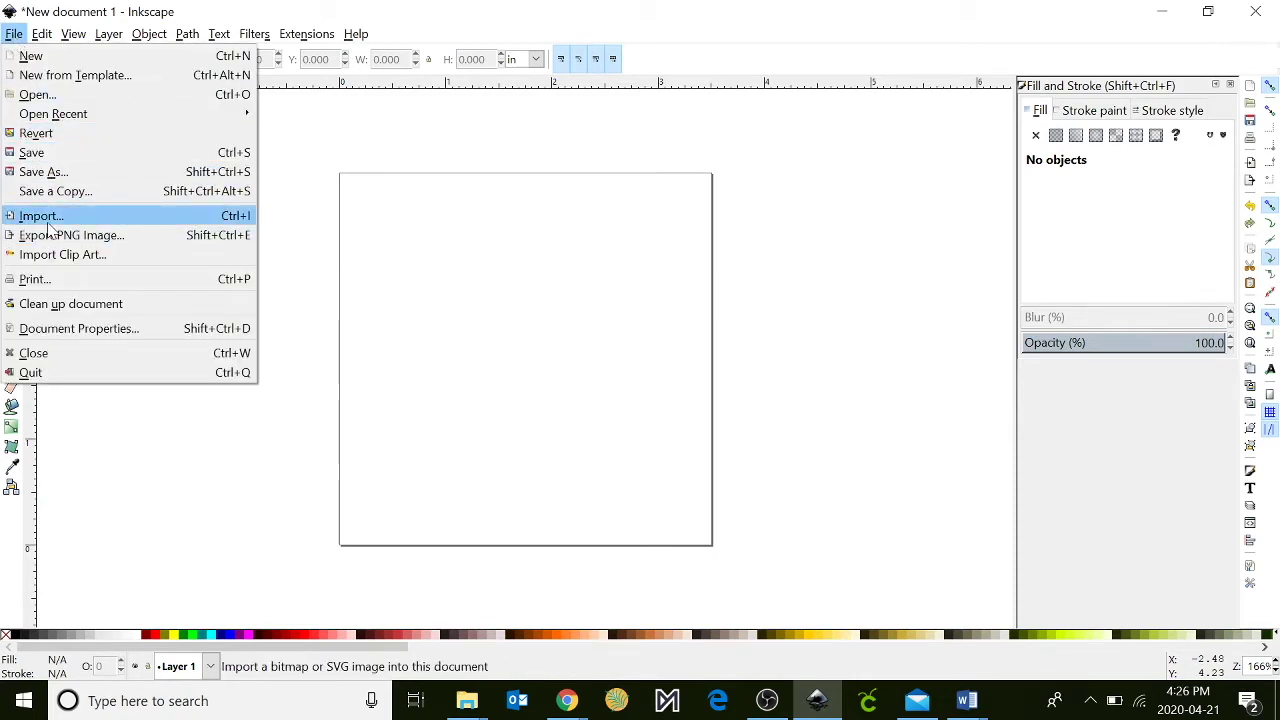
pyautogui.click(45, 216)
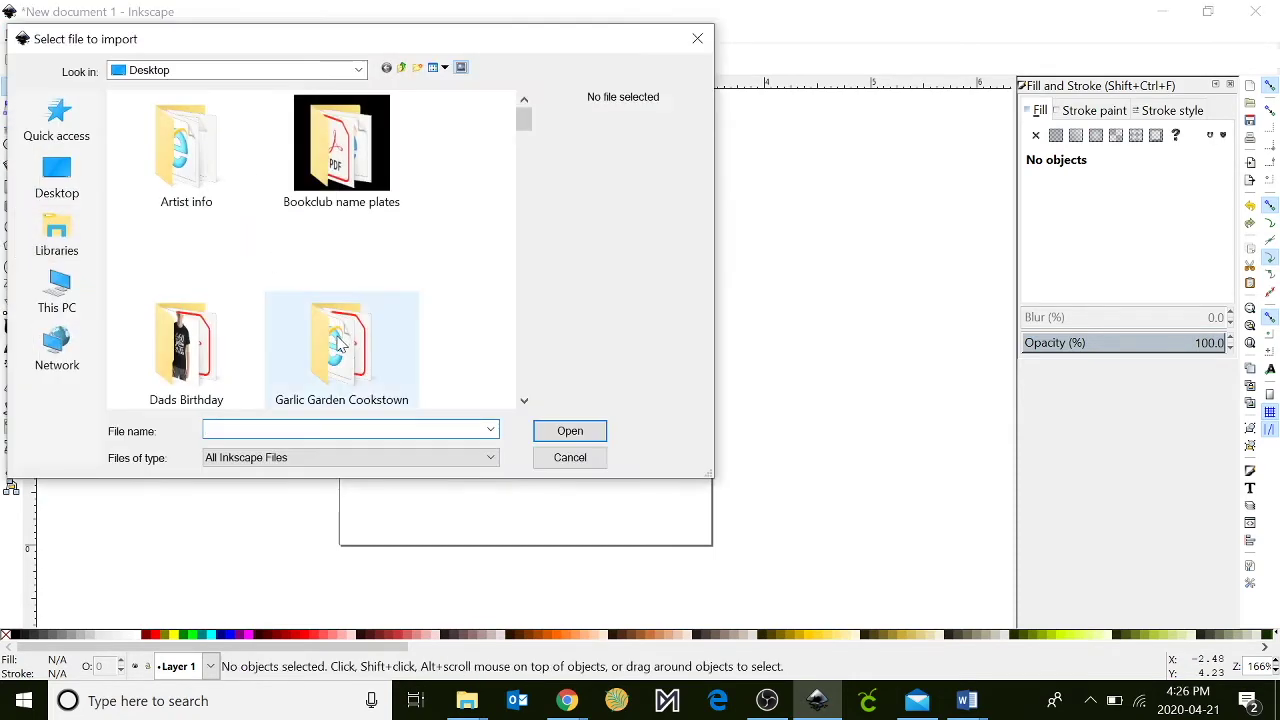
pyautogui.scroll(-8, 340, 343)
pyautogui.scroll(-15, 340, 343)
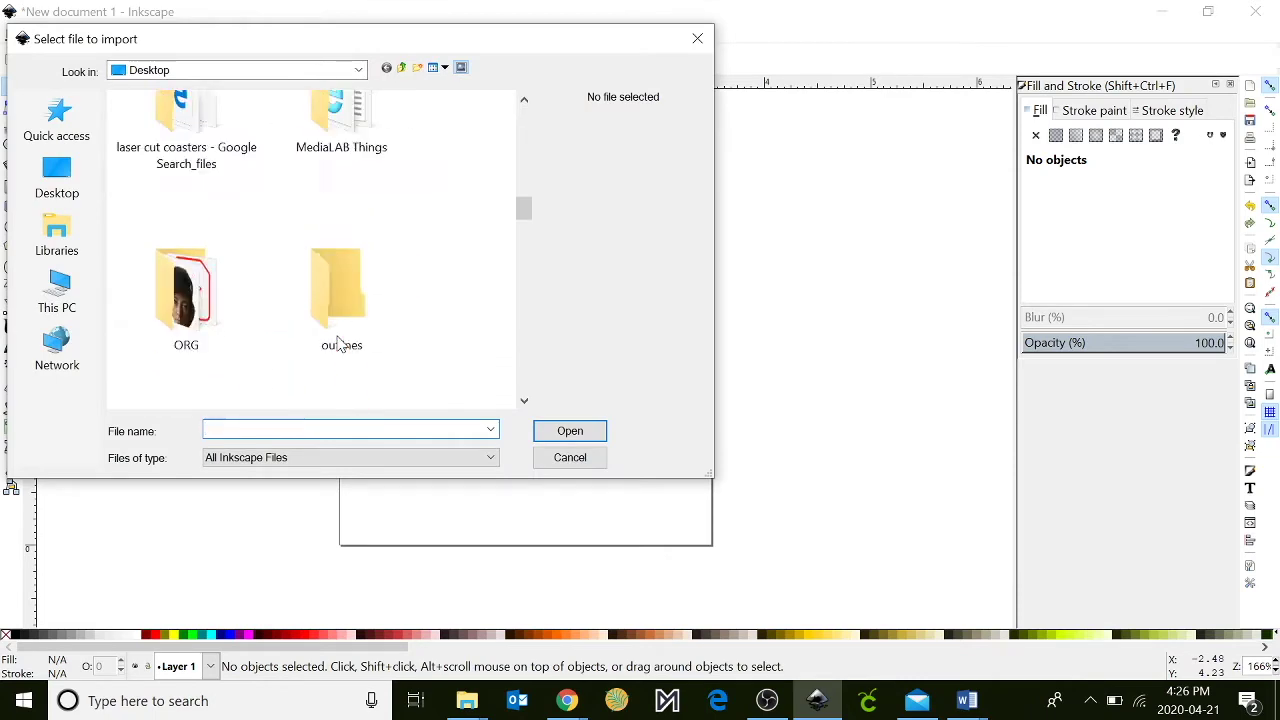
pyautogui.scroll(-5, 340, 343)
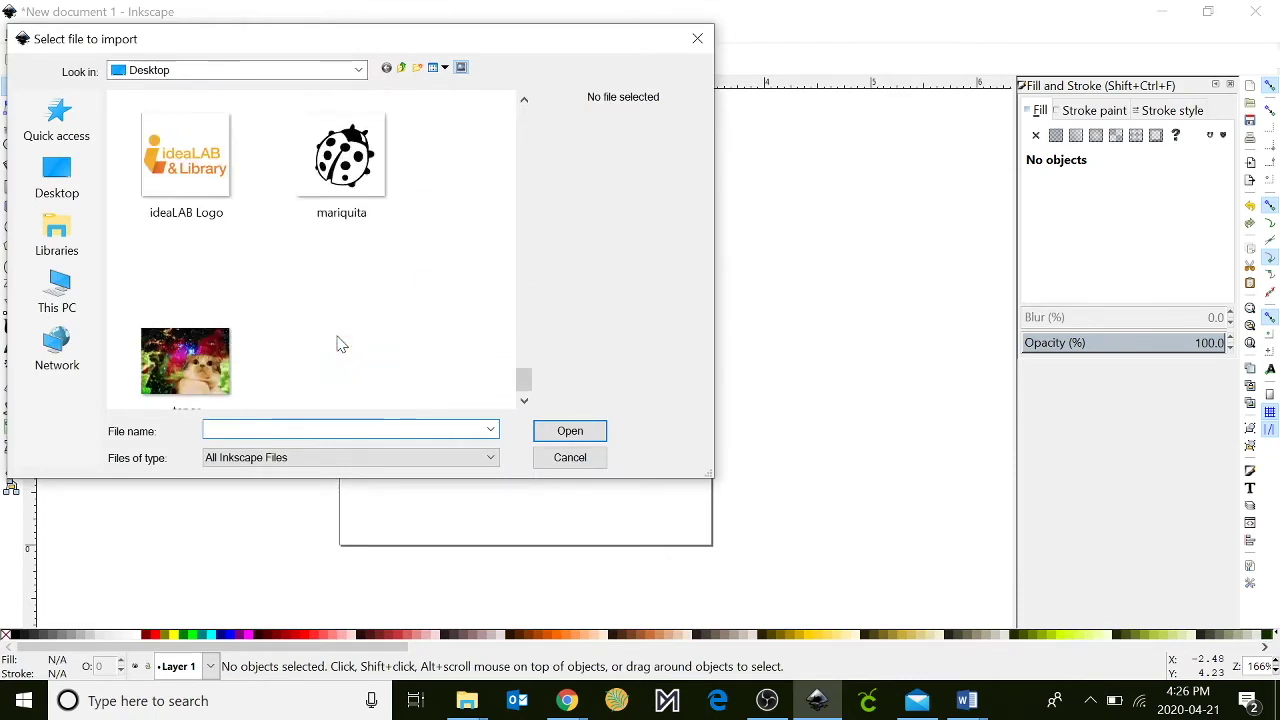
pyautogui.doubleClick(358, 150)
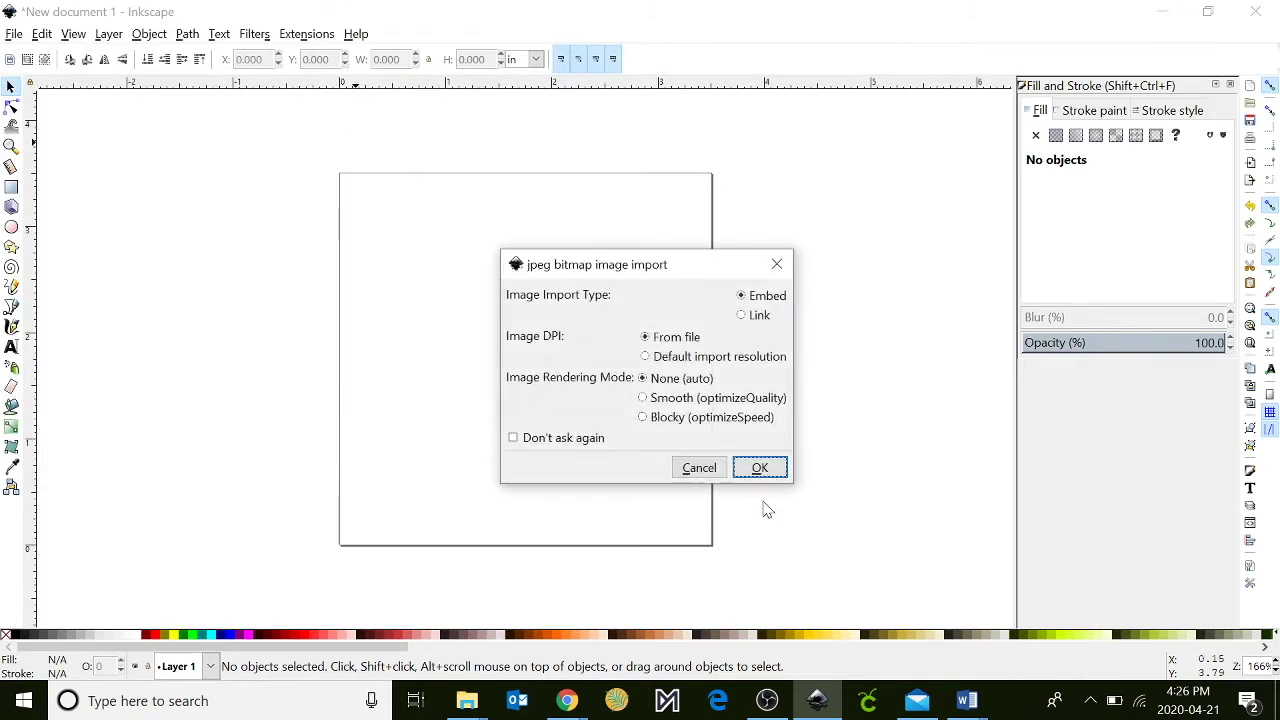
pyautogui.click(758, 467)
pyautogui.press('-')
pyautogui.press('-')
pyautogui.press('-')
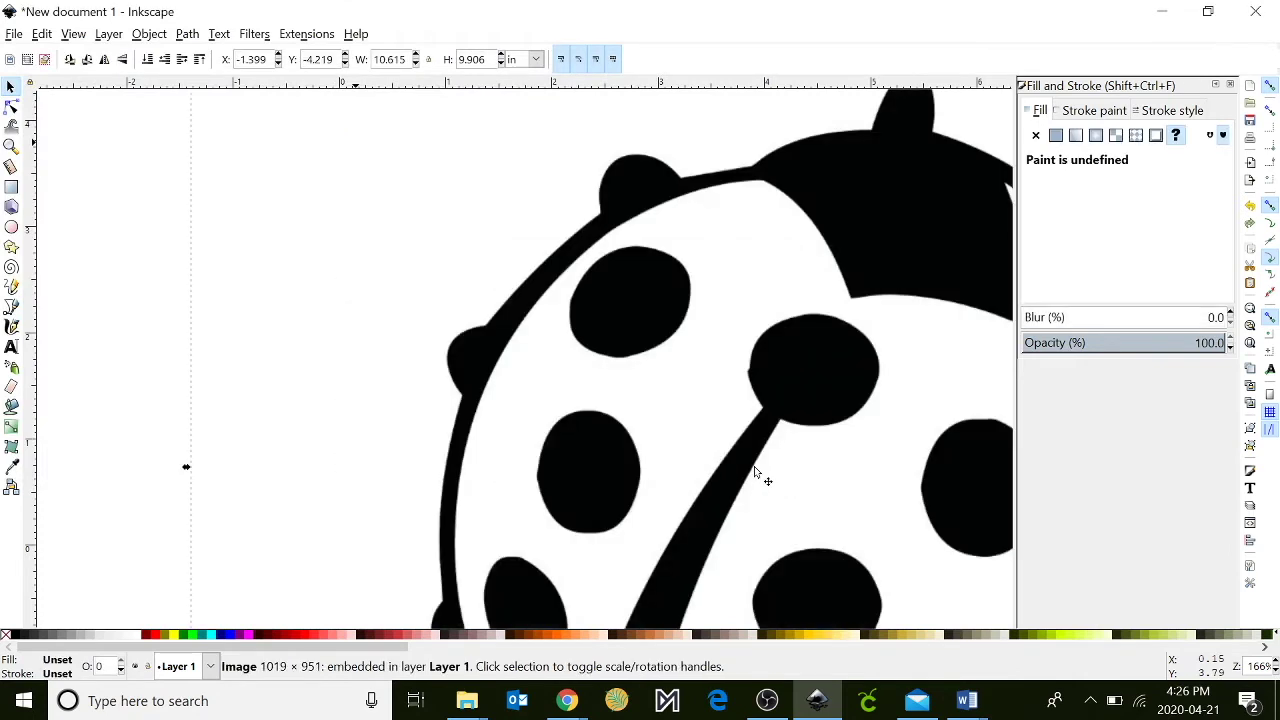
pyautogui.moveTo(720, 393); pyautogui.dragTo(397, 370)
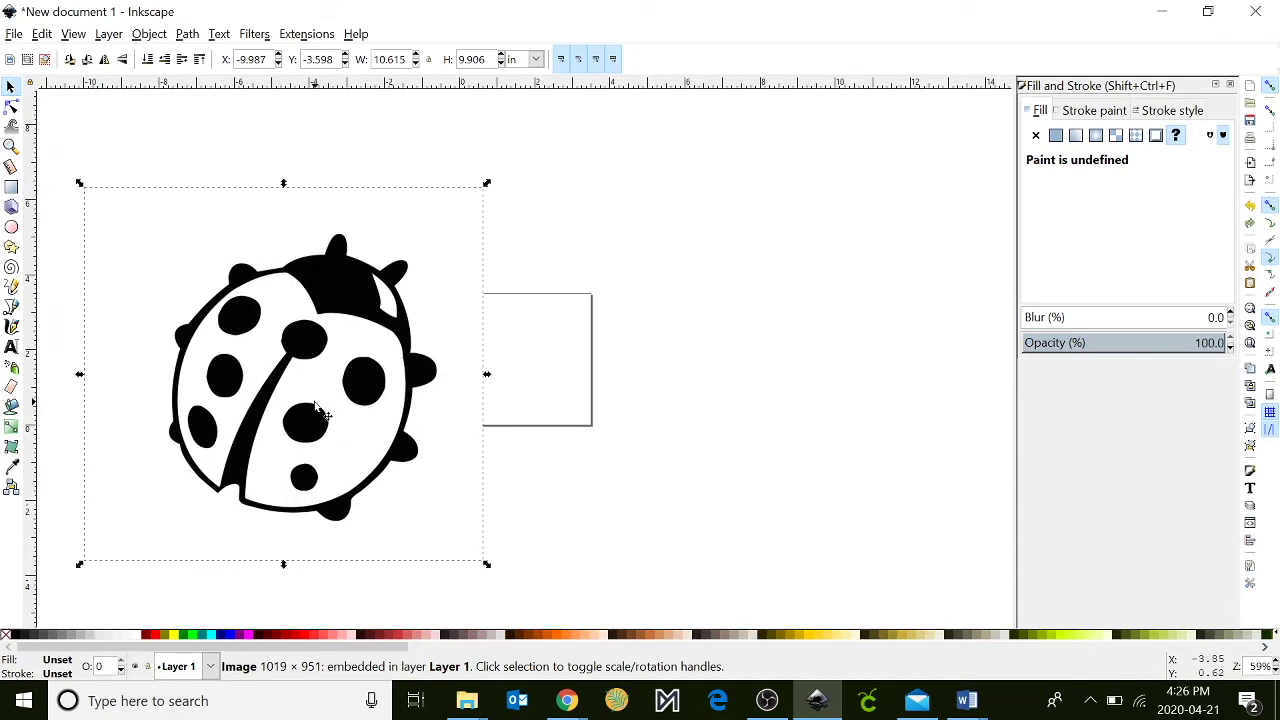
# Trace the ladybug bitmap into a black vector path with Trace Bitmap and move it aside.
pyautogui.click(187, 34)
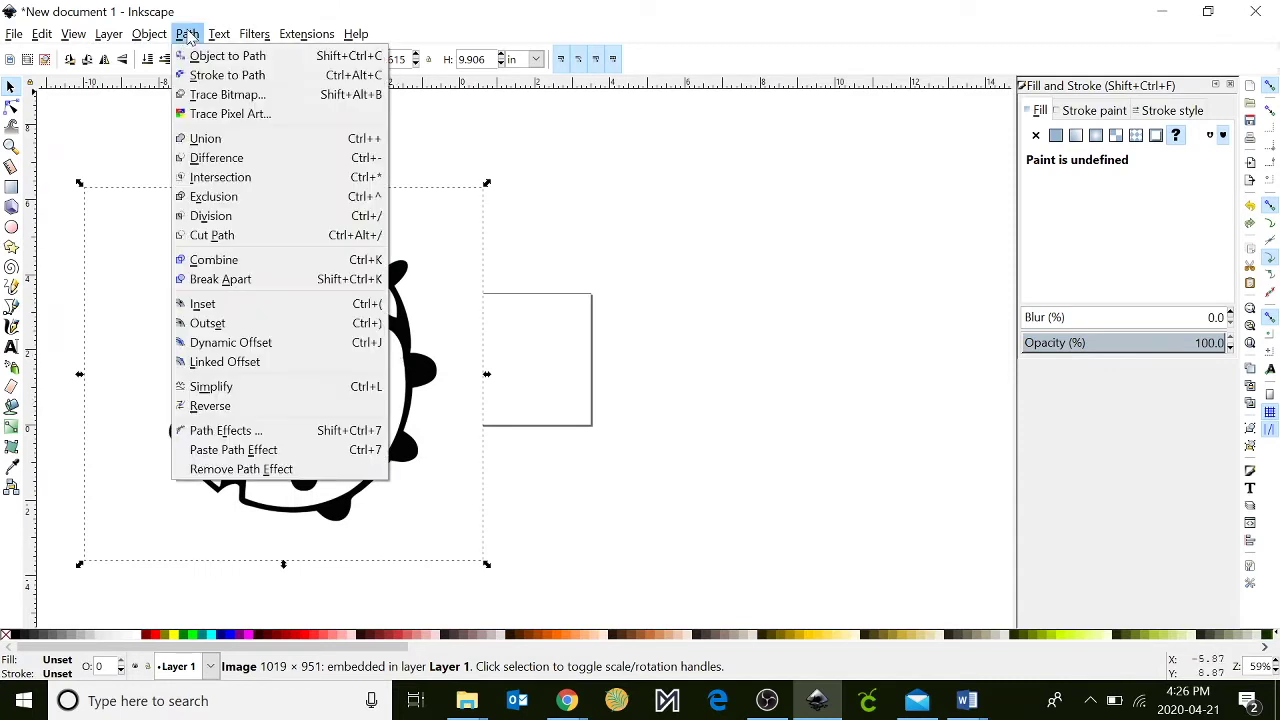
pyautogui.click(215, 95)
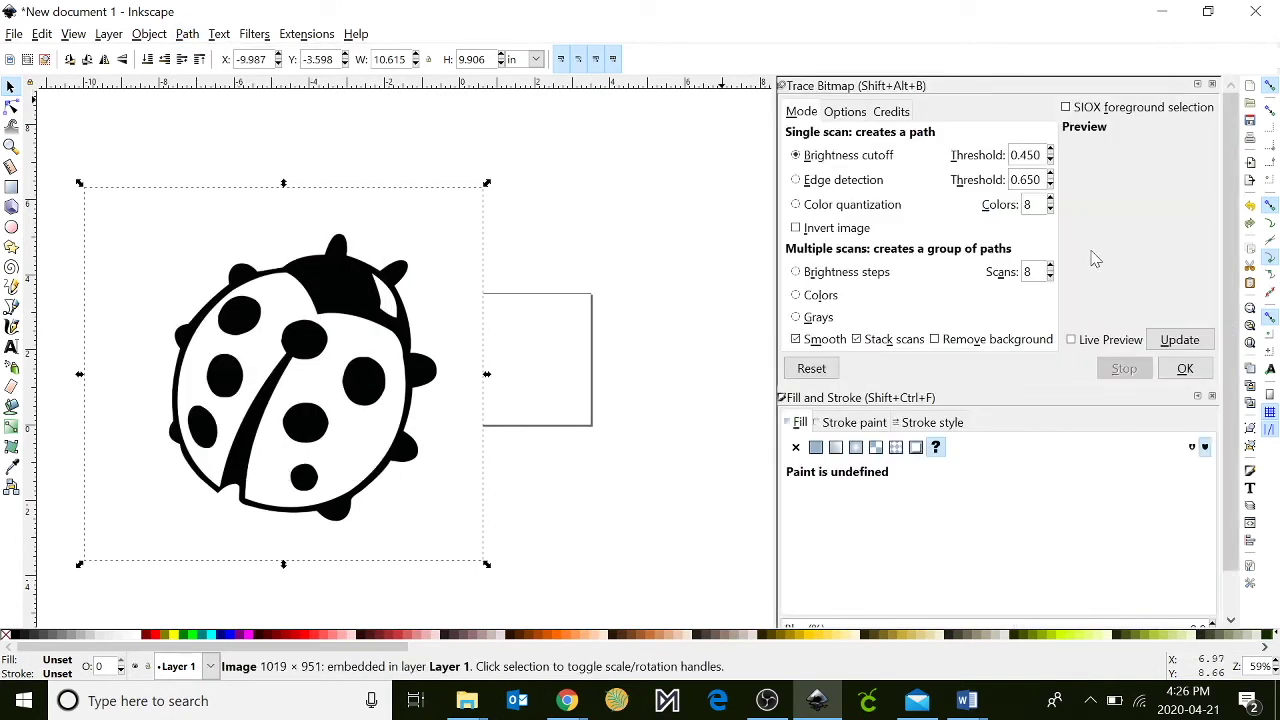
pyautogui.click(1179, 340)
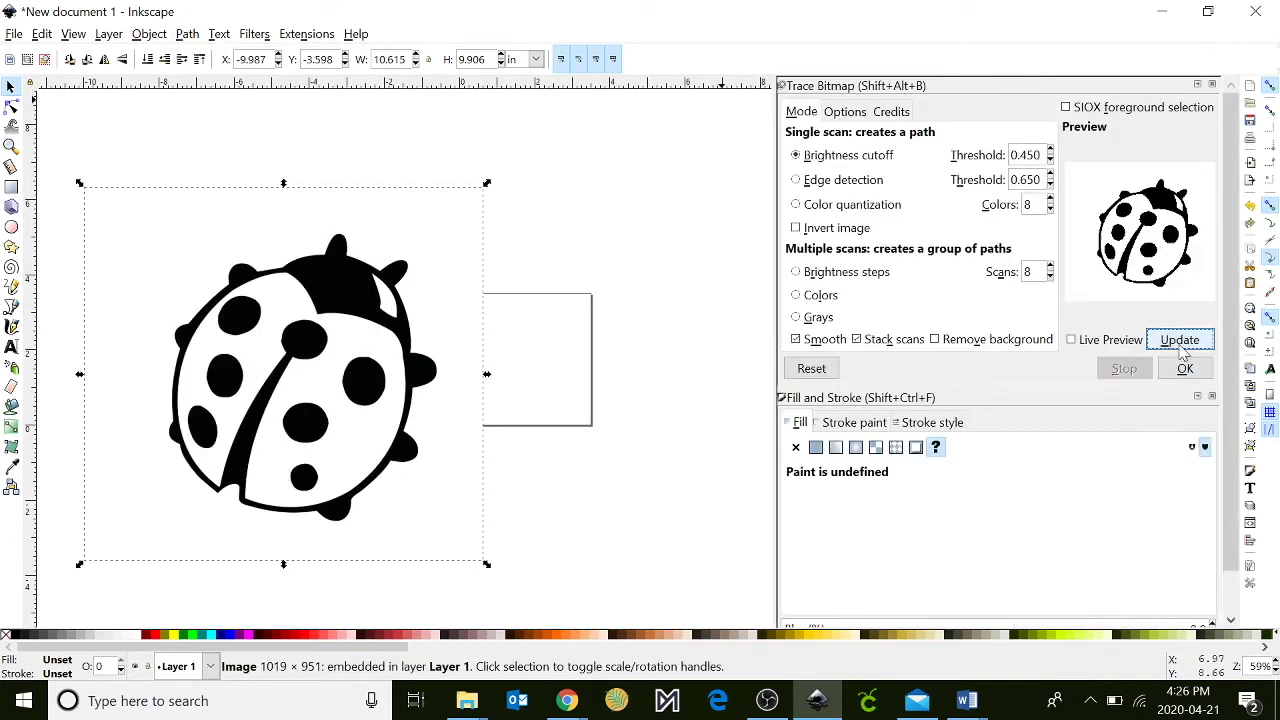
pyautogui.click(1184, 370)
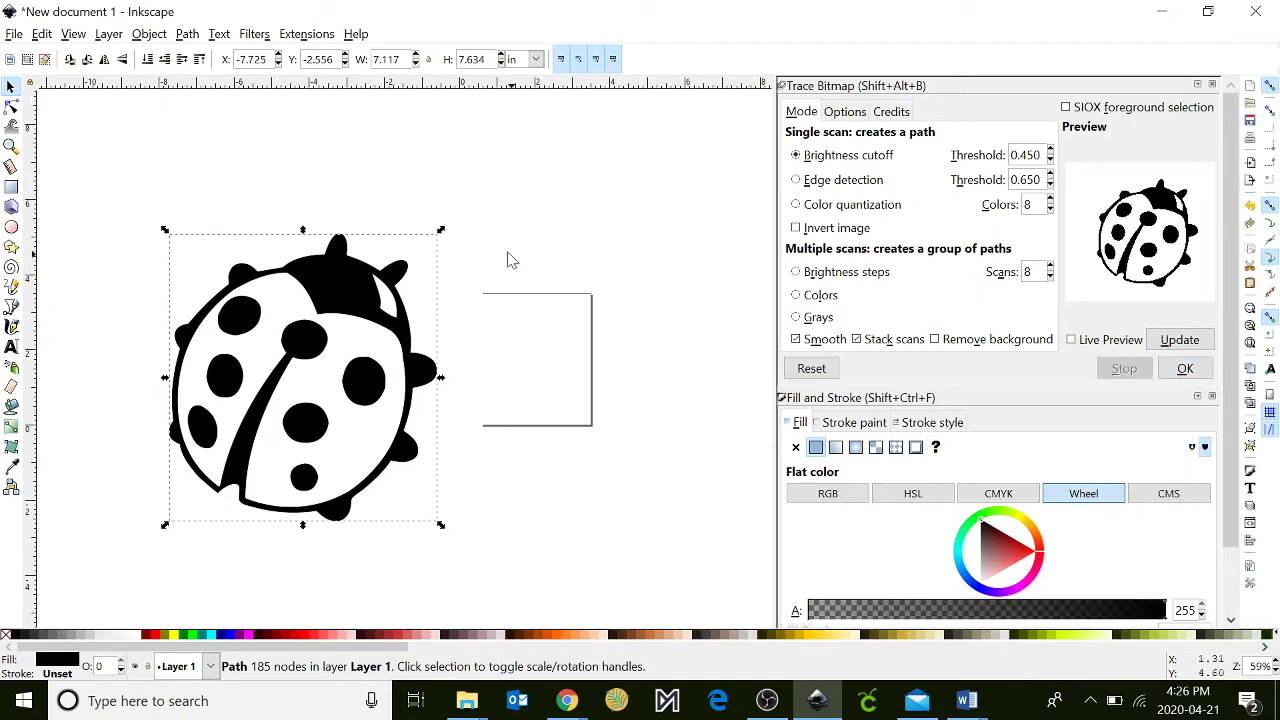
pyautogui.moveTo(358, 316); pyautogui.dragTo(717, 326)
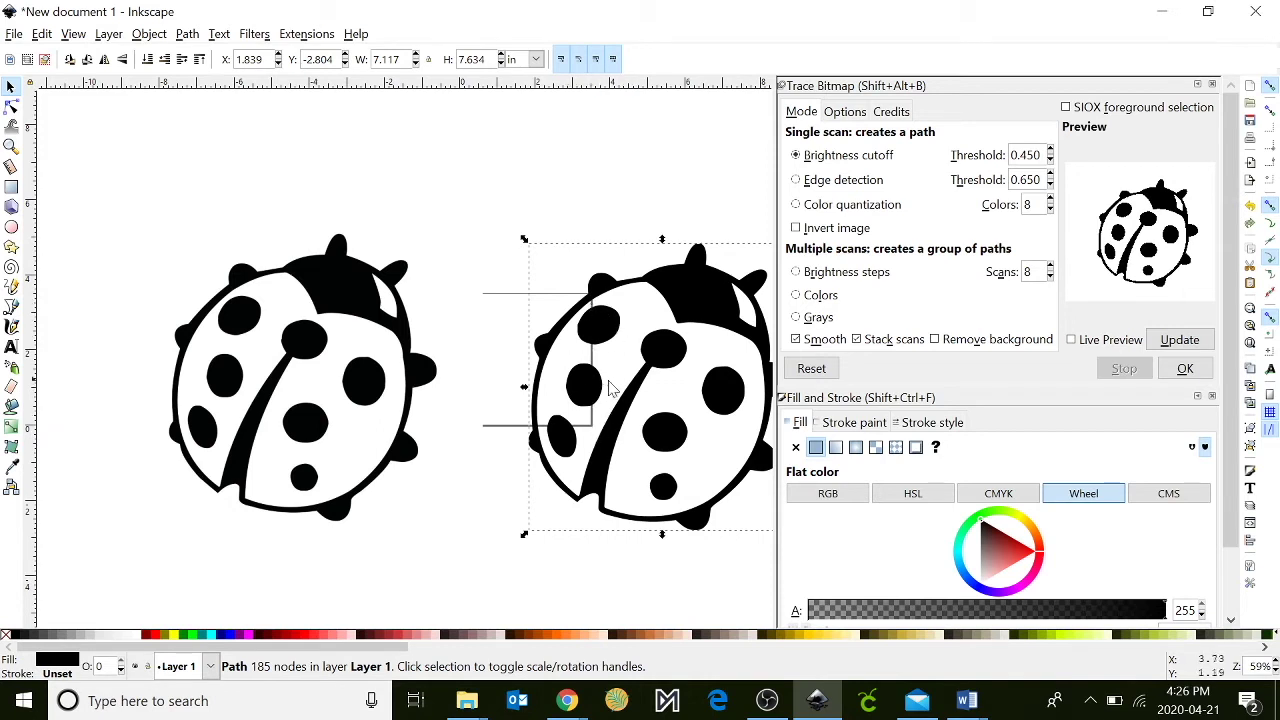
# Delete the original ladybug bitmap and position the traced ladybug on the page.
pyautogui.click(279, 329)
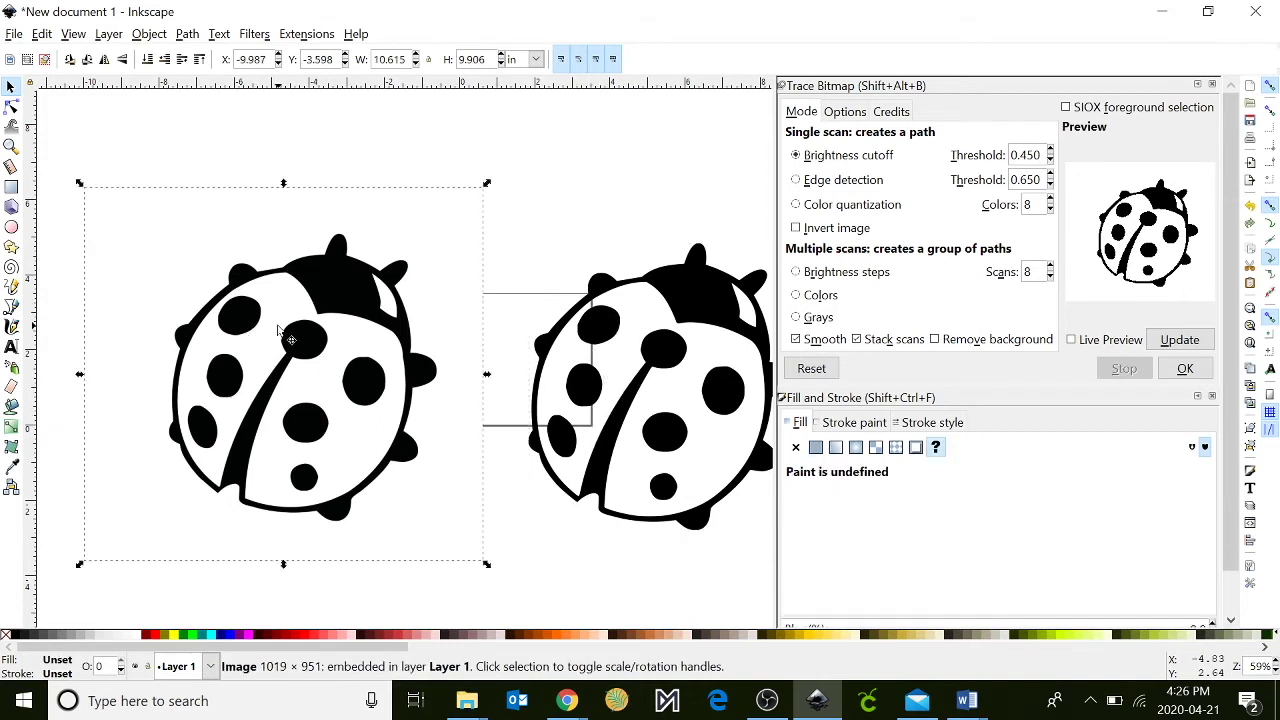
pyautogui.moveTo(279, 329)
pyautogui.mouseDown()
pyautogui.moveTo(511, 339)
pyautogui.moveTo(239, 319)
pyautogui.mouseUp()
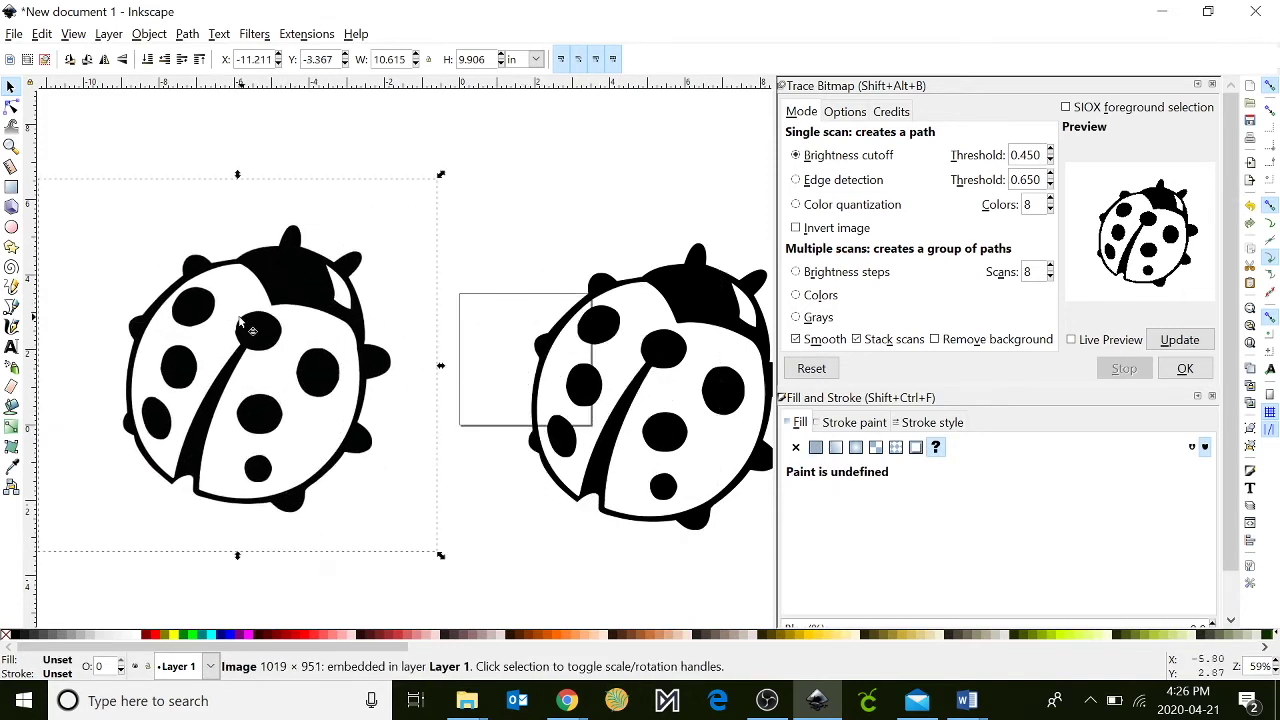
pyautogui.press('Delete')
pyautogui.click(694, 318)
pyautogui.press('5')
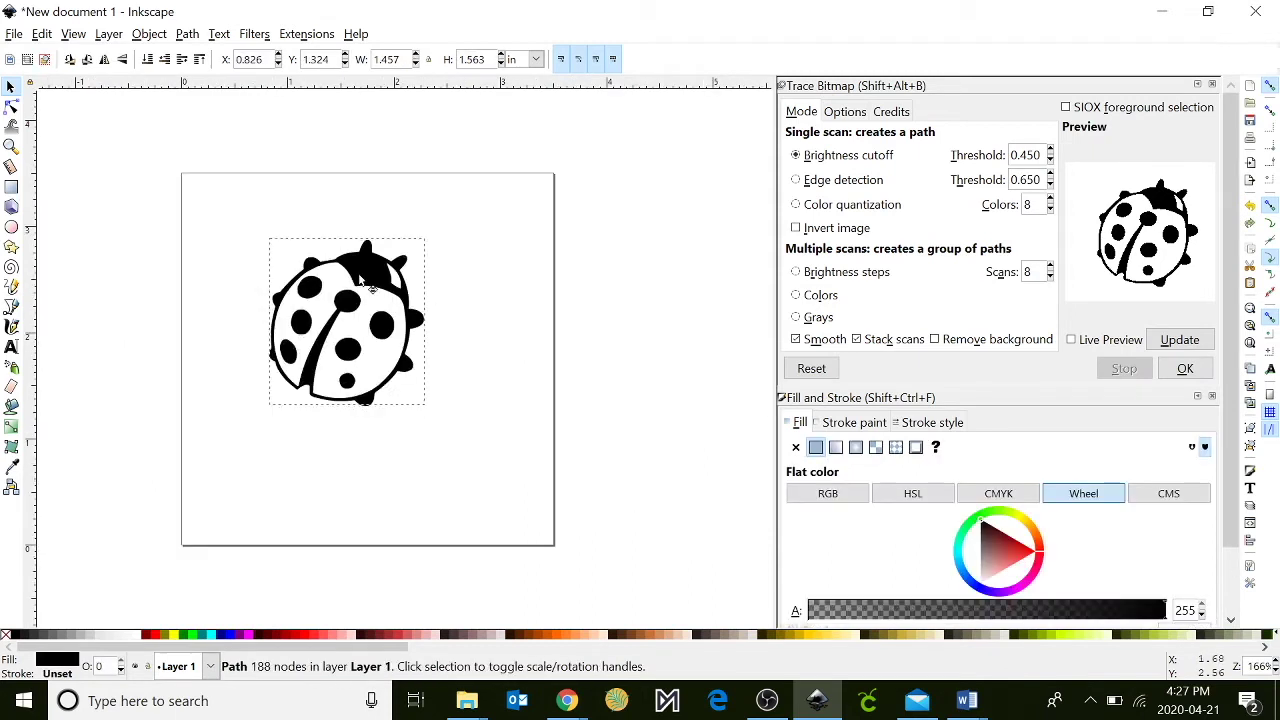
pyautogui.moveTo(373, 295); pyautogui.dragTo(390, 312)
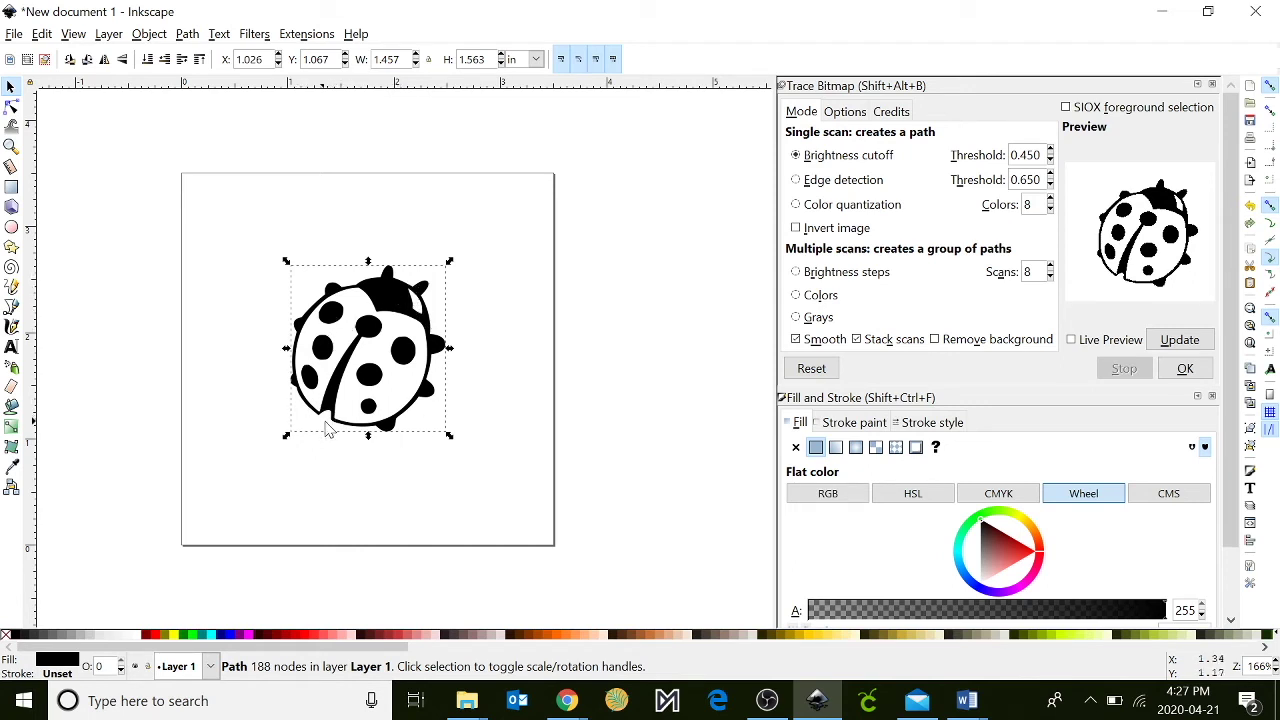
pyautogui.click(187, 36)
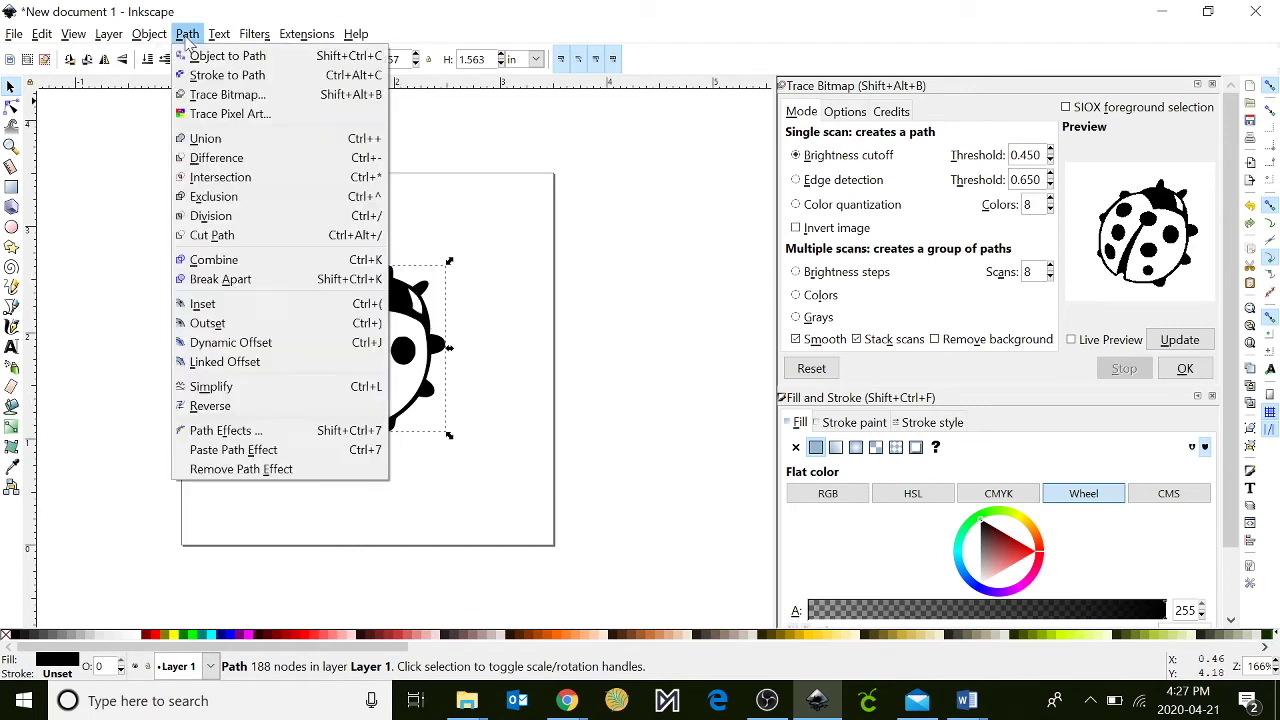
# Break the traced ladybug apart and cut the inner pieces out of the body with Difference.
pyautogui.click(230, 281)
pyautogui.press('+')
pyautogui.press('+')
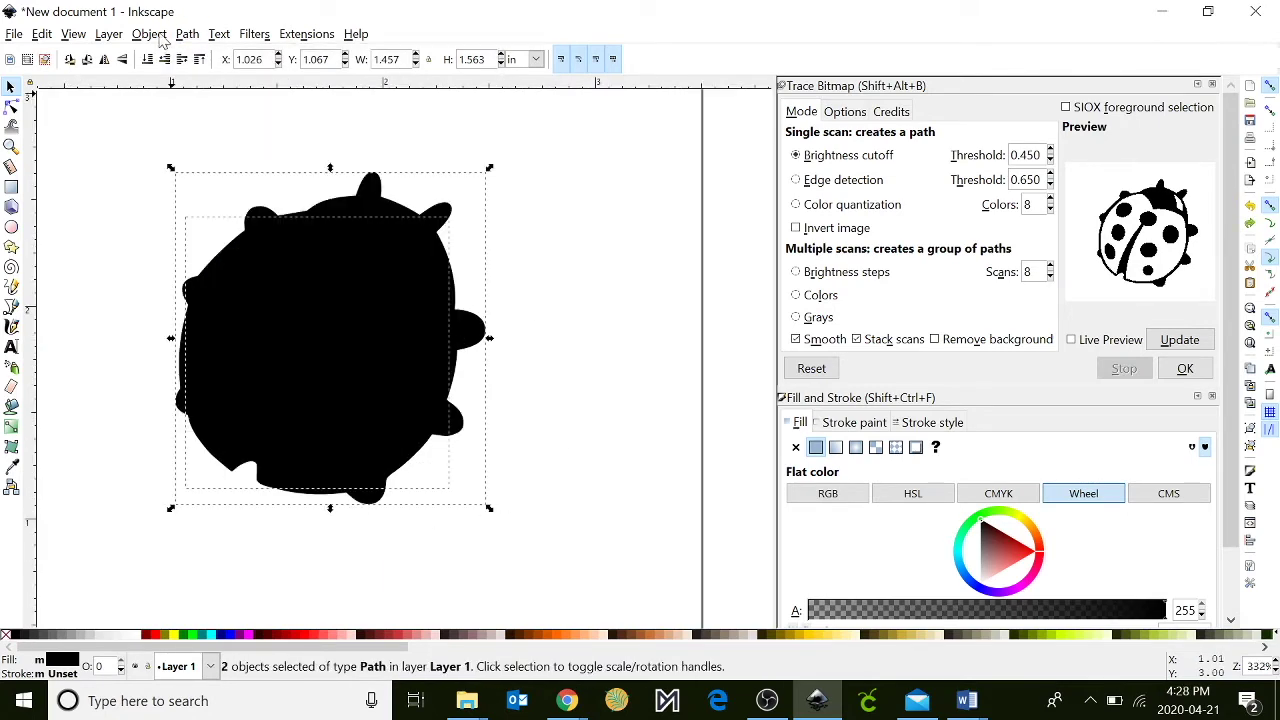
pyautogui.click(187, 36)
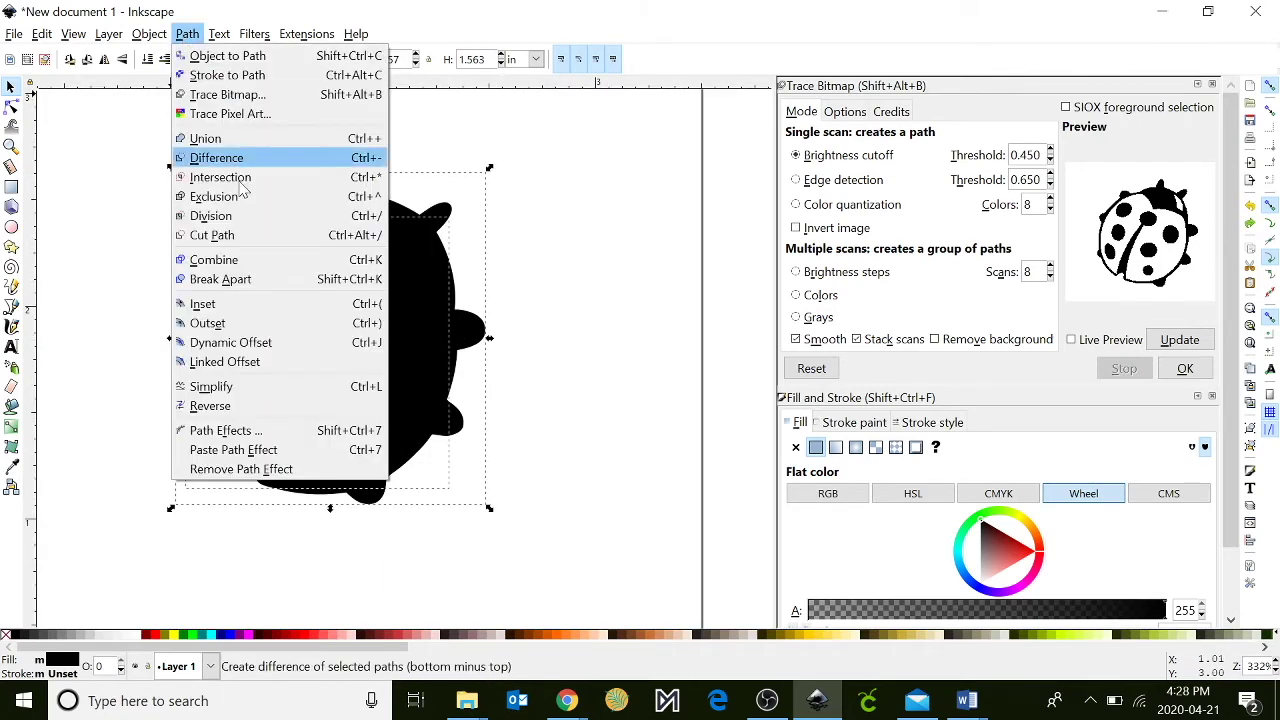
pyautogui.click(216, 158)
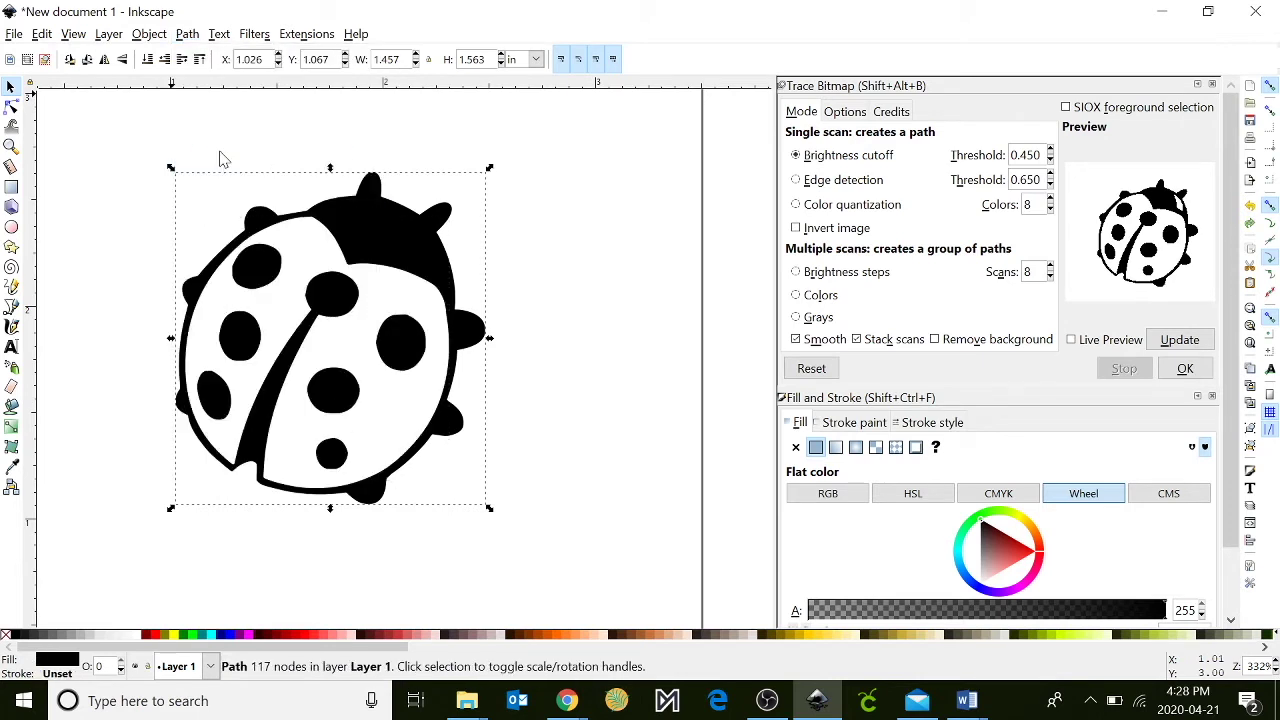
pyautogui.keyDown('shift'); pyautogui.click(420, 252); pyautogui.keyUp('shift')
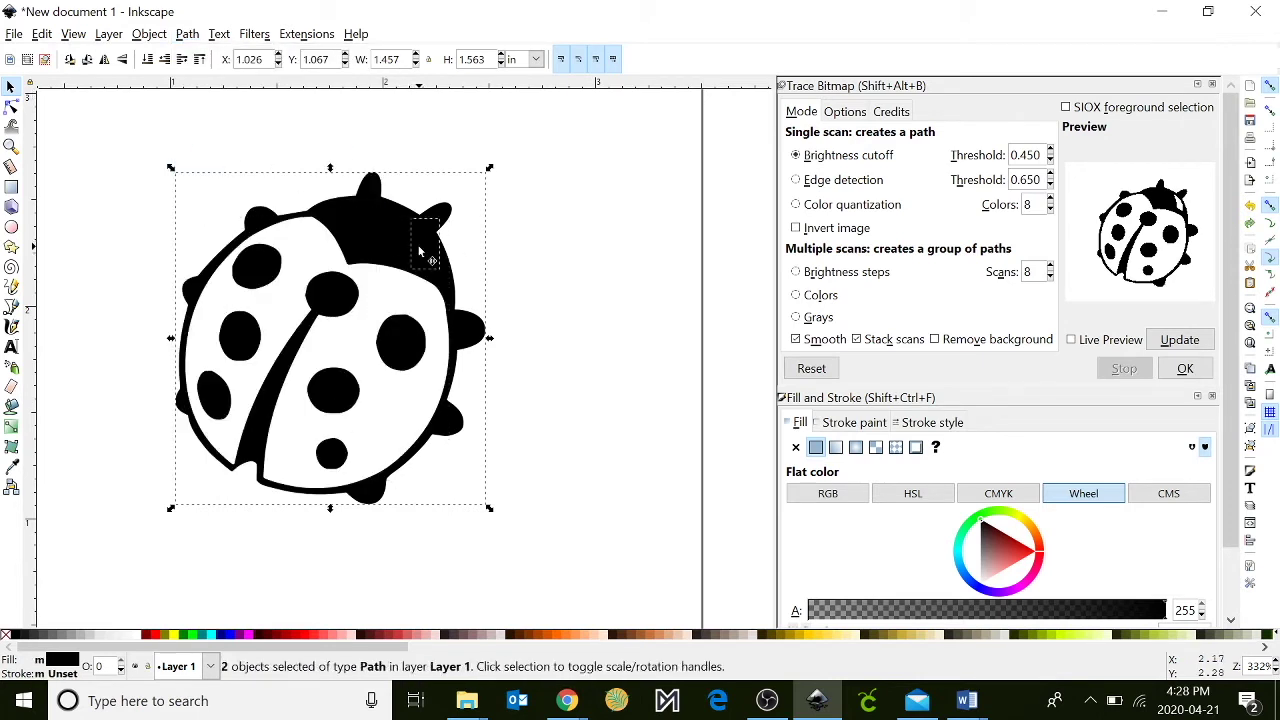
pyautogui.click(150, 34)
pyautogui.moveTo(192, 36)
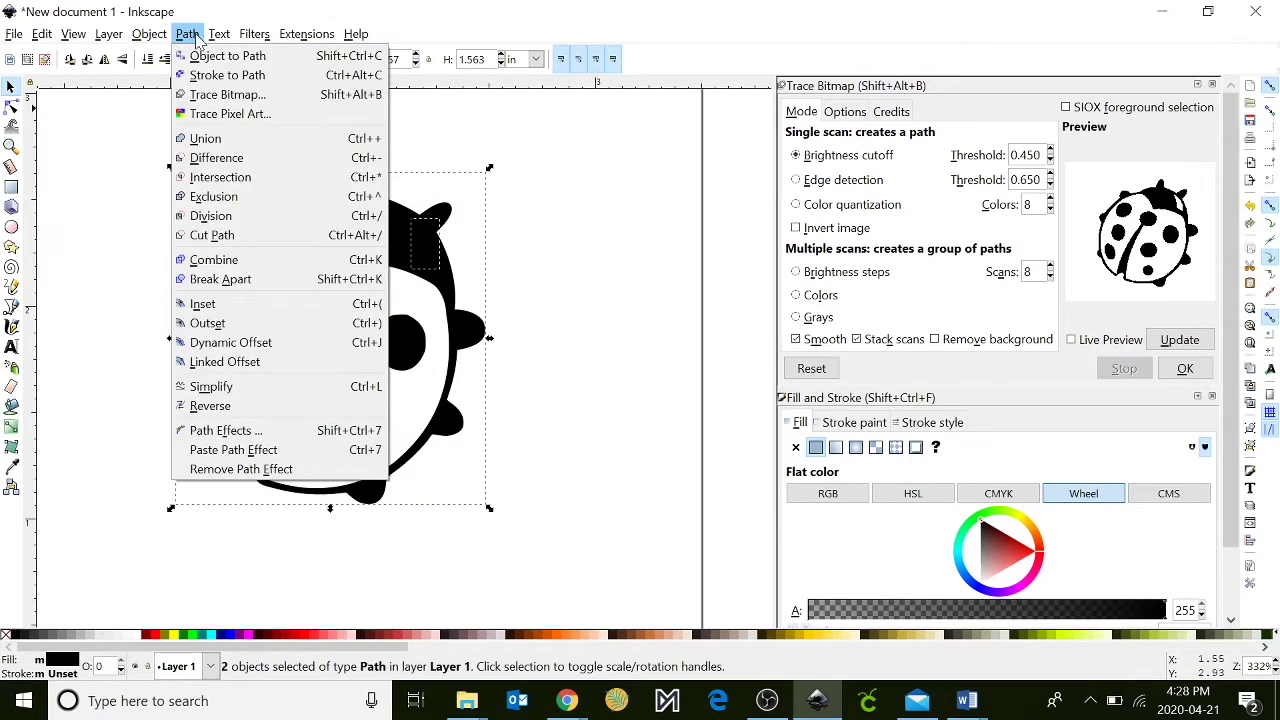
pyautogui.click(216, 160)
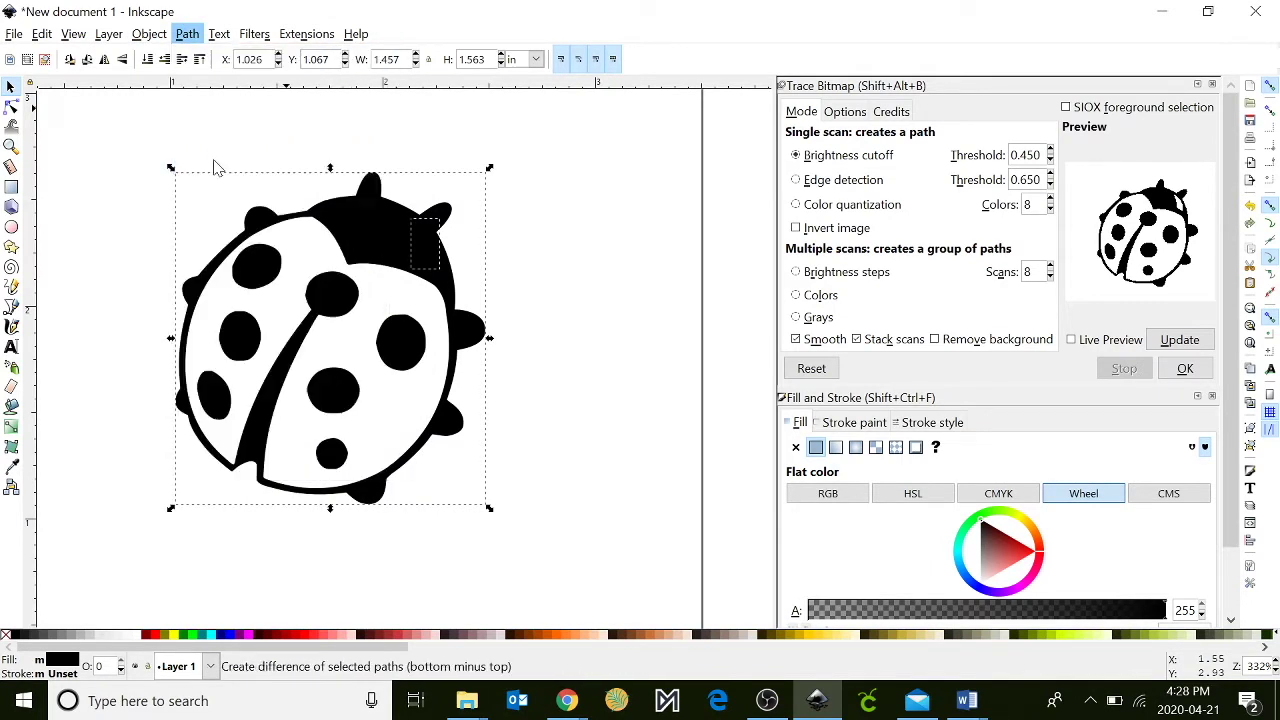
# Select the body and spots and group the seven ladybug paths.
pyautogui.moveTo(360, 122); pyautogui.dragTo(58, 452)
pyautogui.moveTo(199, 119); pyautogui.dragTo(705, 582)
pyautogui.moveTo(200, 92); pyautogui.dragTo(658, 597)
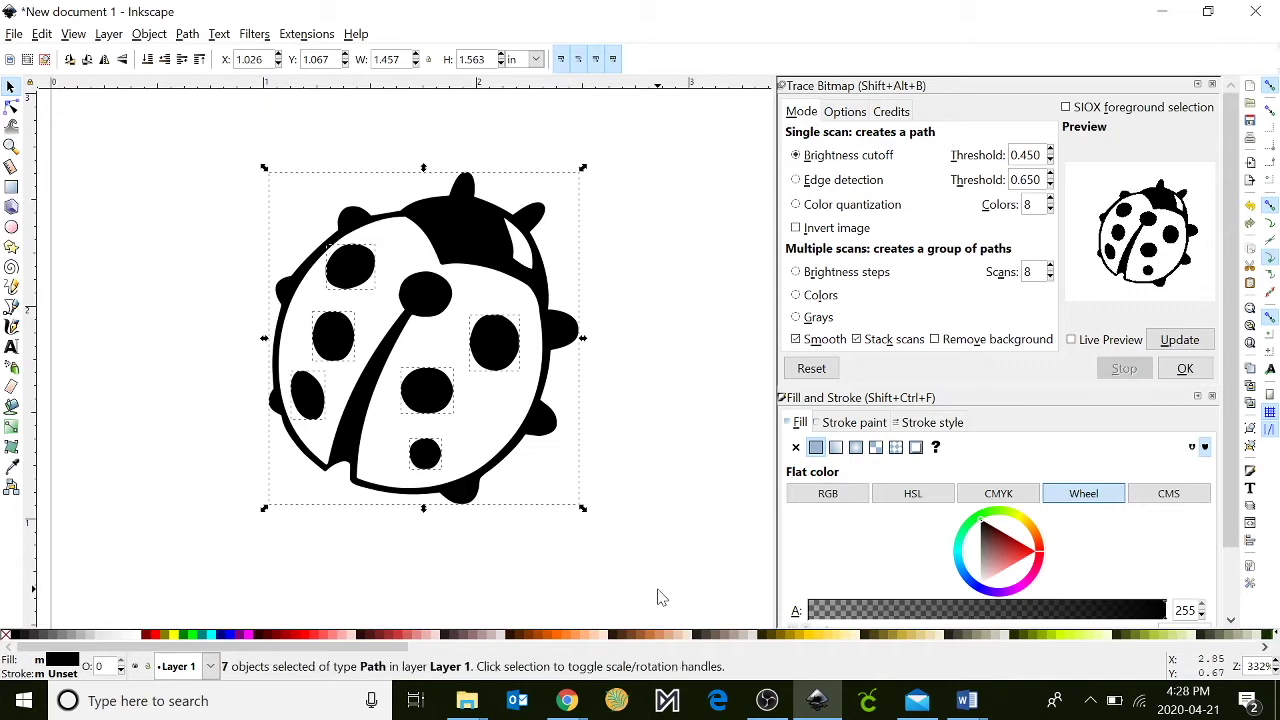
pyautogui.click(188, 36)
pyautogui.moveTo(155, 40)
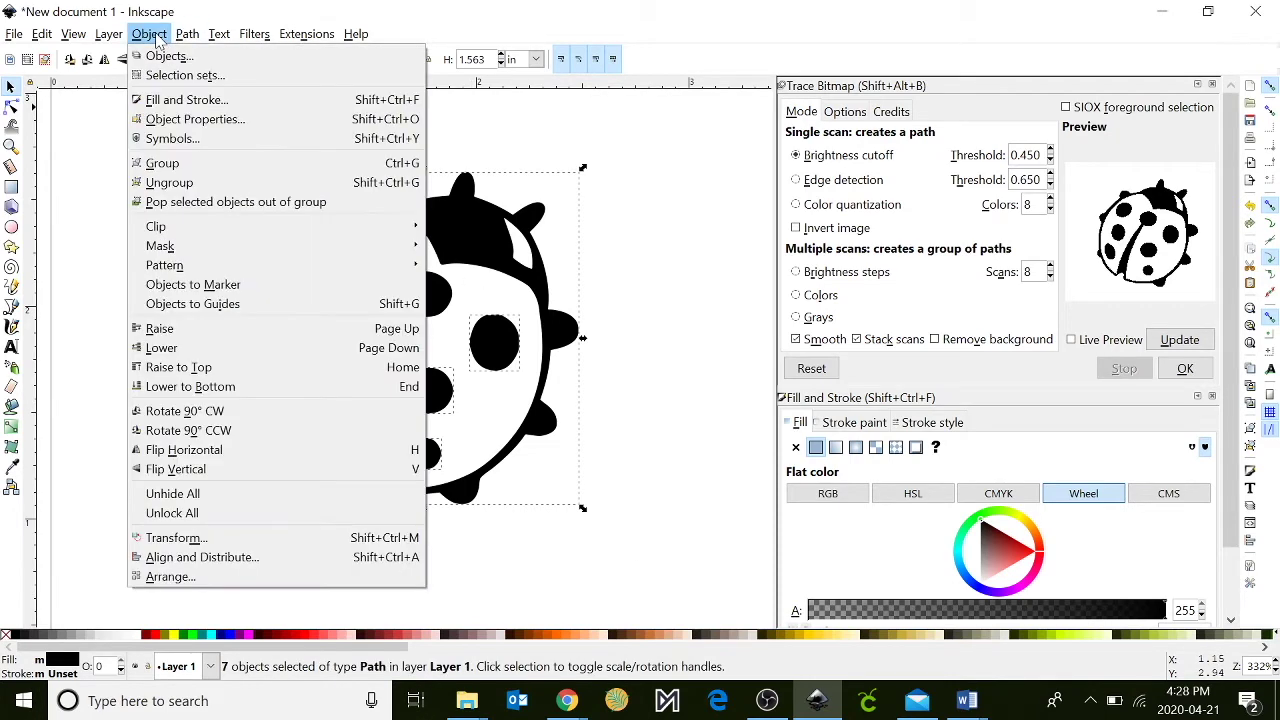
pyautogui.click(175, 165)
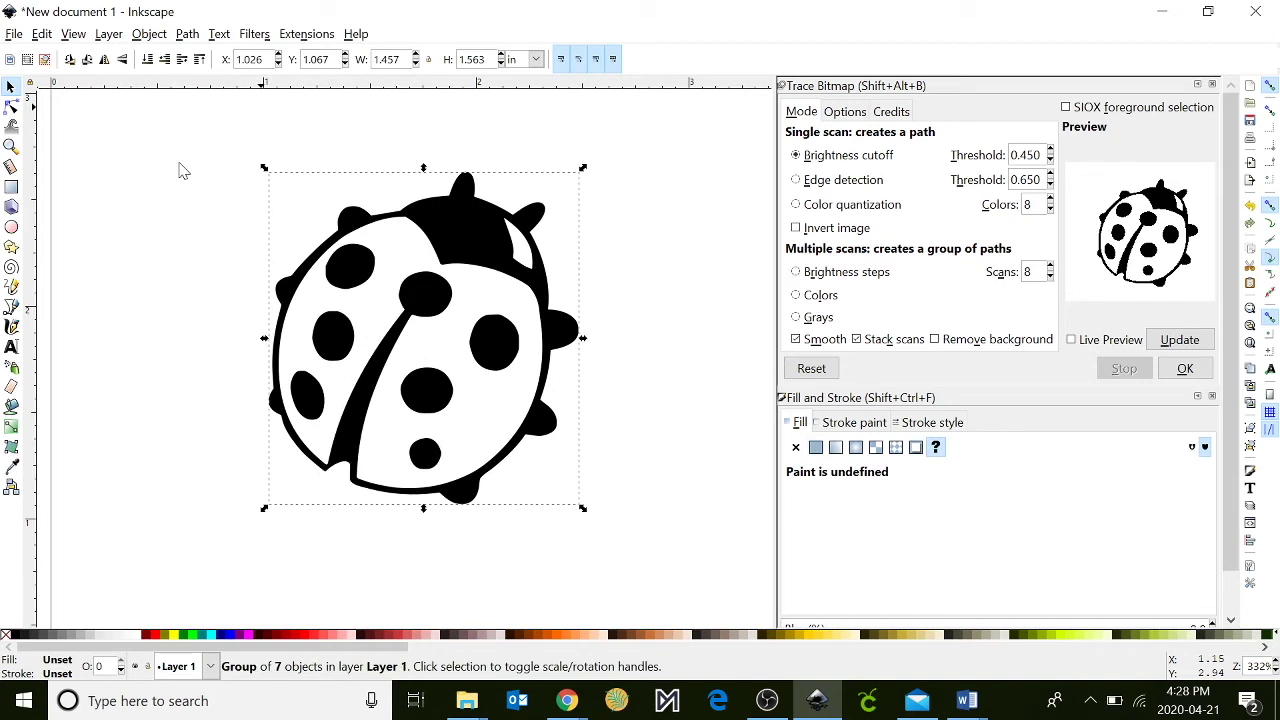
pyautogui.press('5')
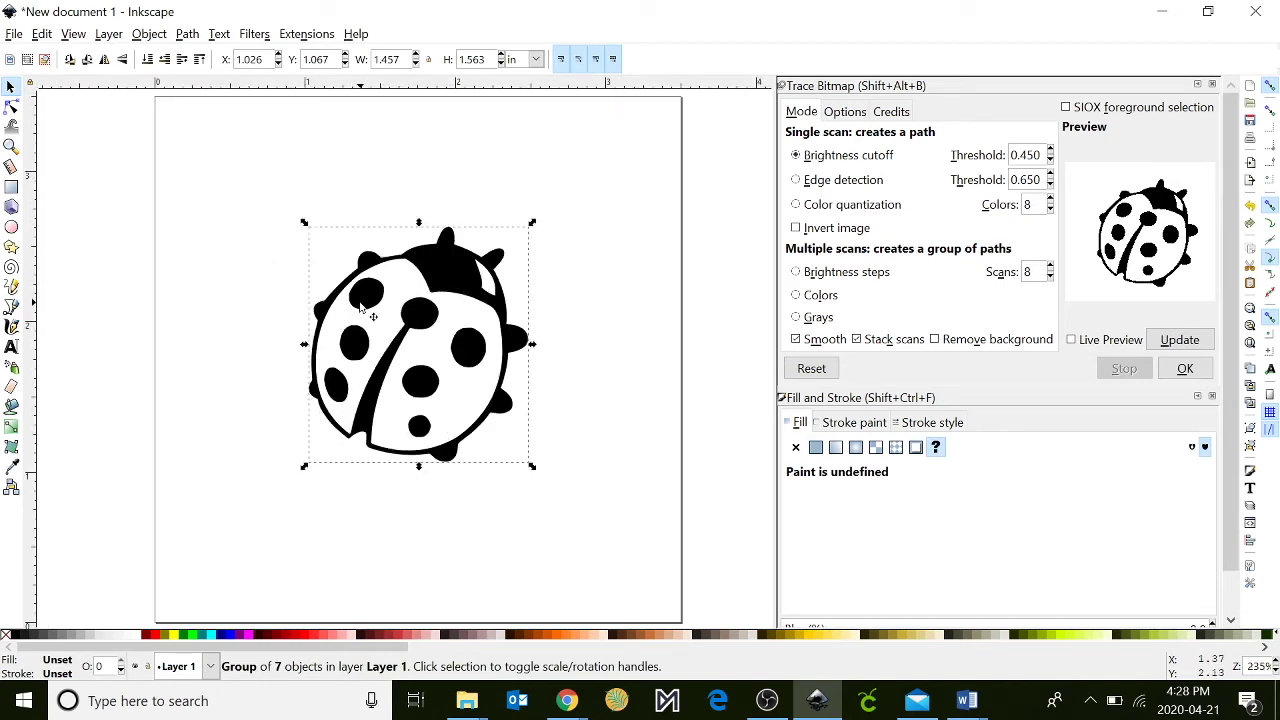
pyautogui.click(302, 36)
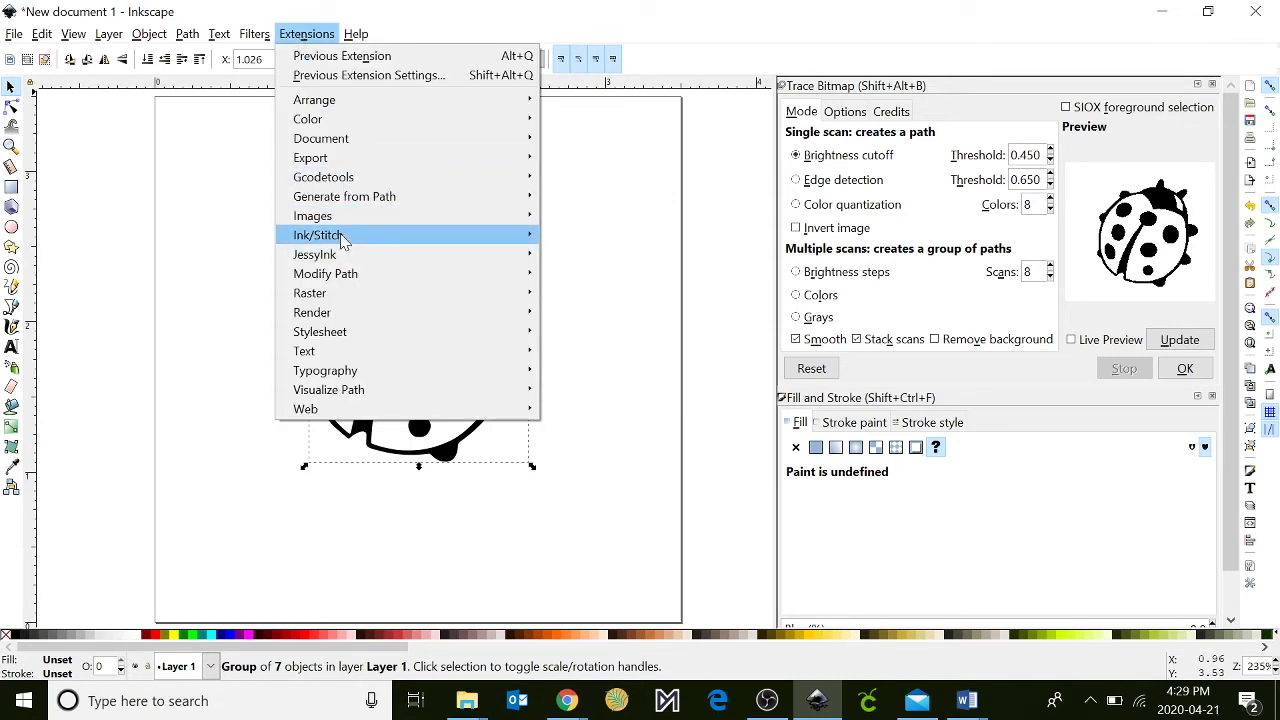
pyautogui.moveTo(342, 240)
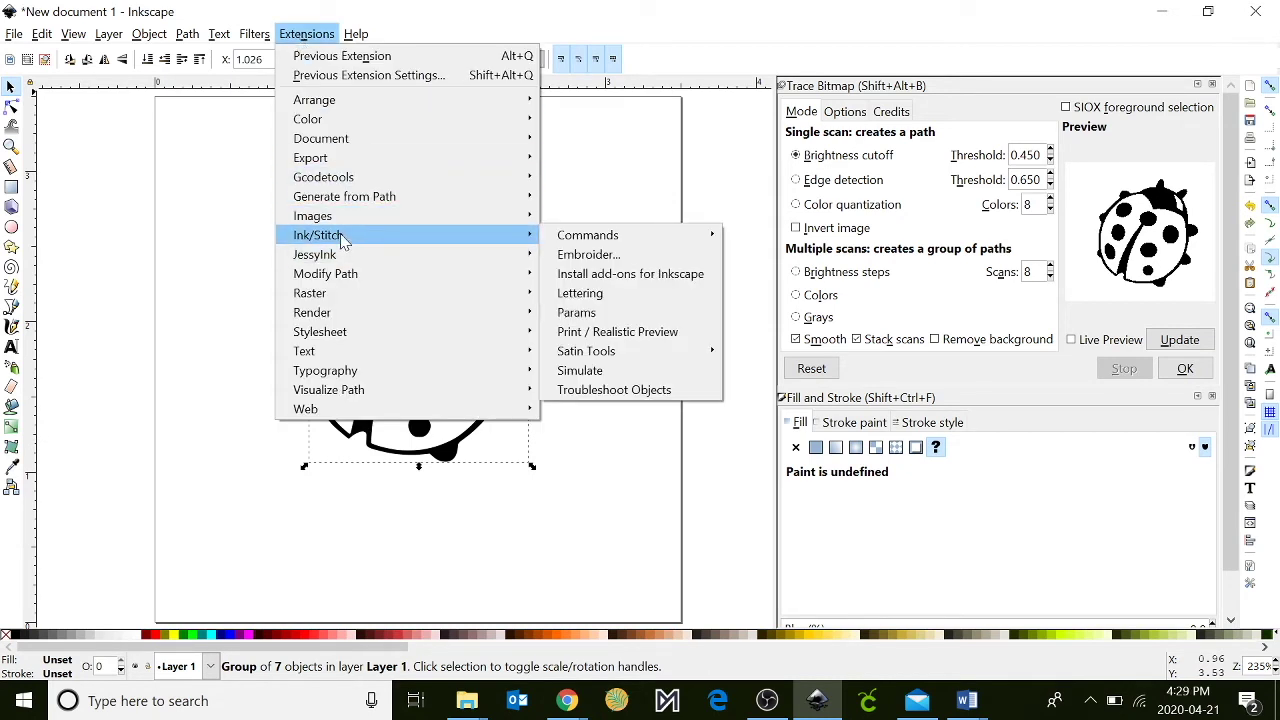
pyautogui.click(583, 371)
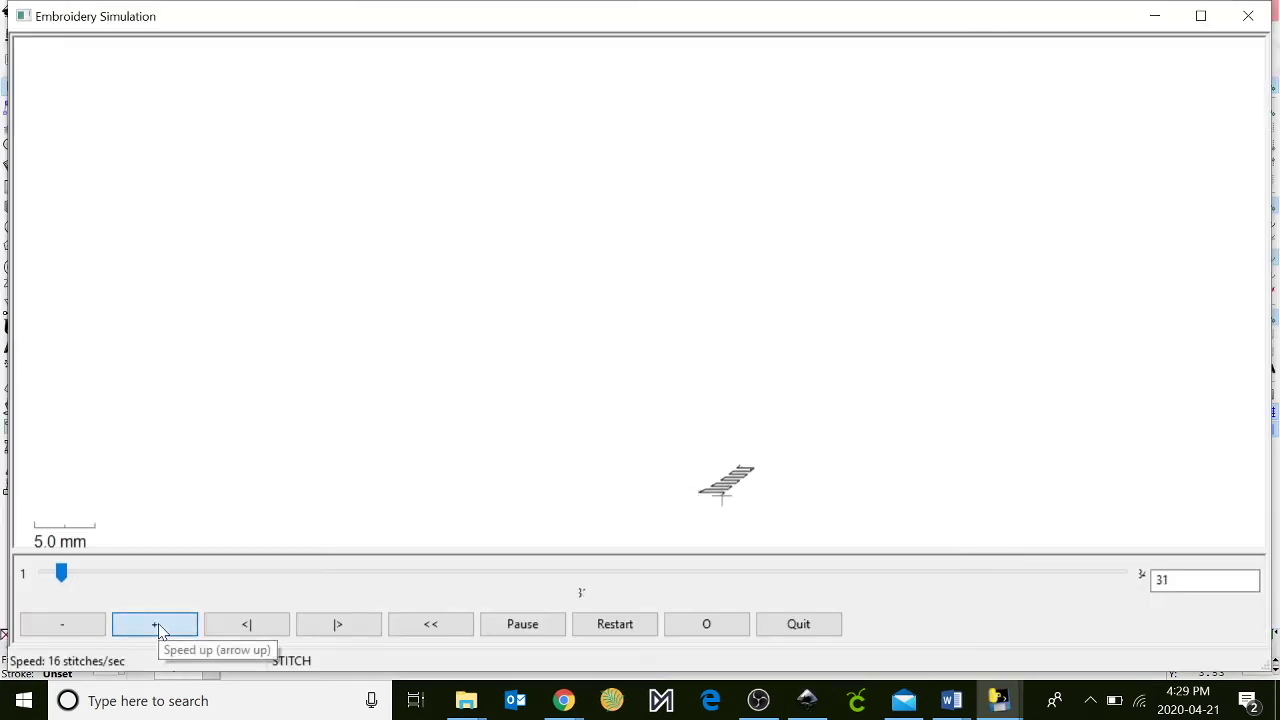
pyautogui.click(156, 625)
pyautogui.click(156, 625)
pyautogui.click(156, 625)
pyautogui.click(156, 625)
pyautogui.click(156, 625)
pyautogui.click(156, 625)
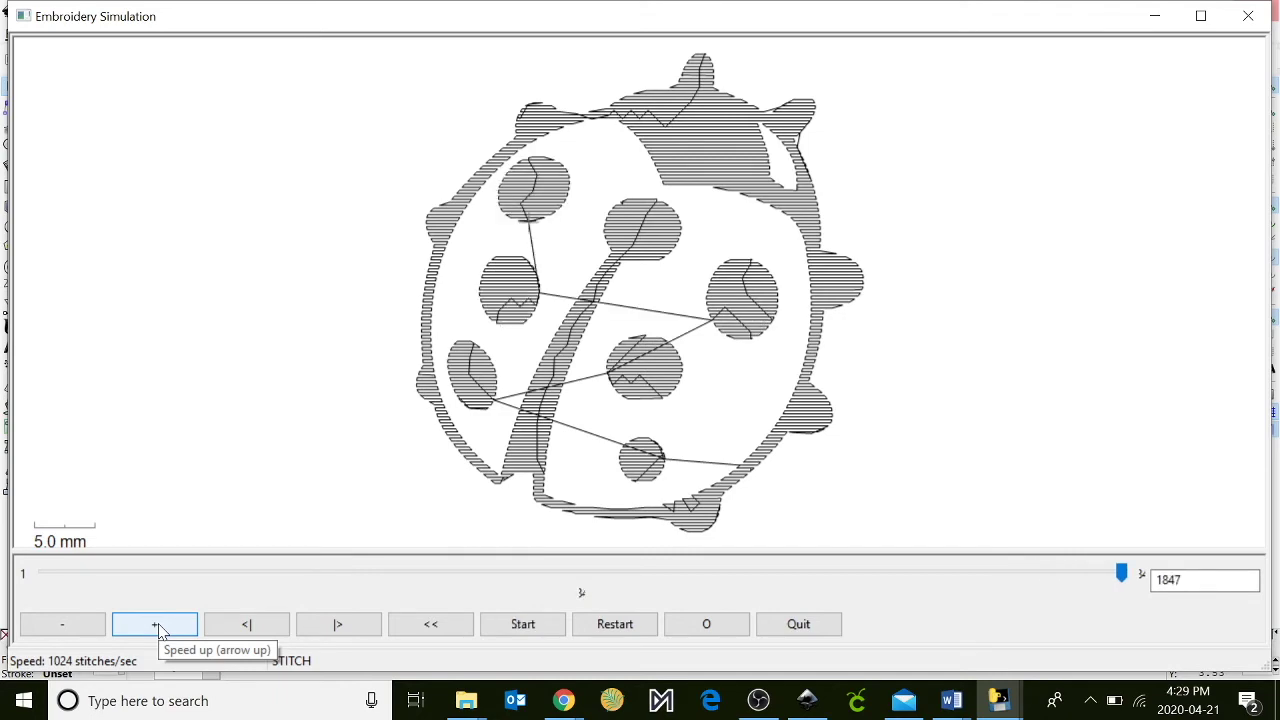
pyautogui.click(1247, 17)
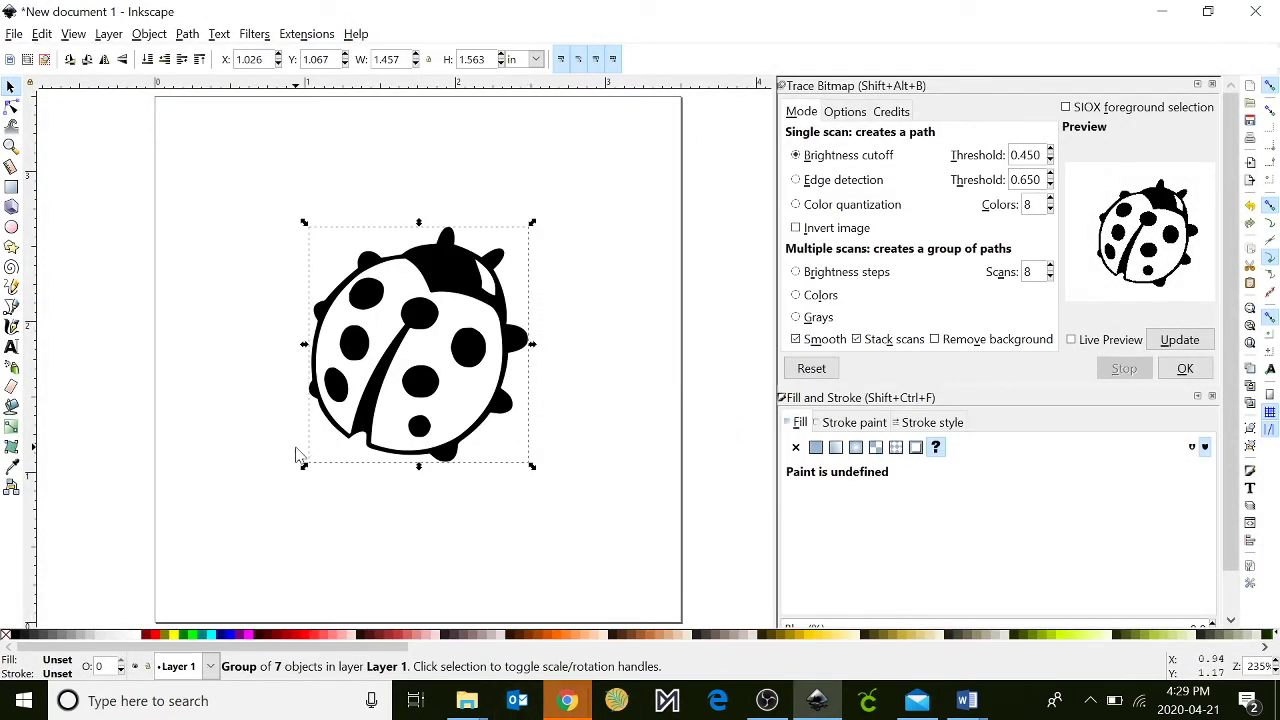
# Draw a large circle around the ladybug and raise its stroke width to 2.56 mm.
pyautogui.click(11, 227)
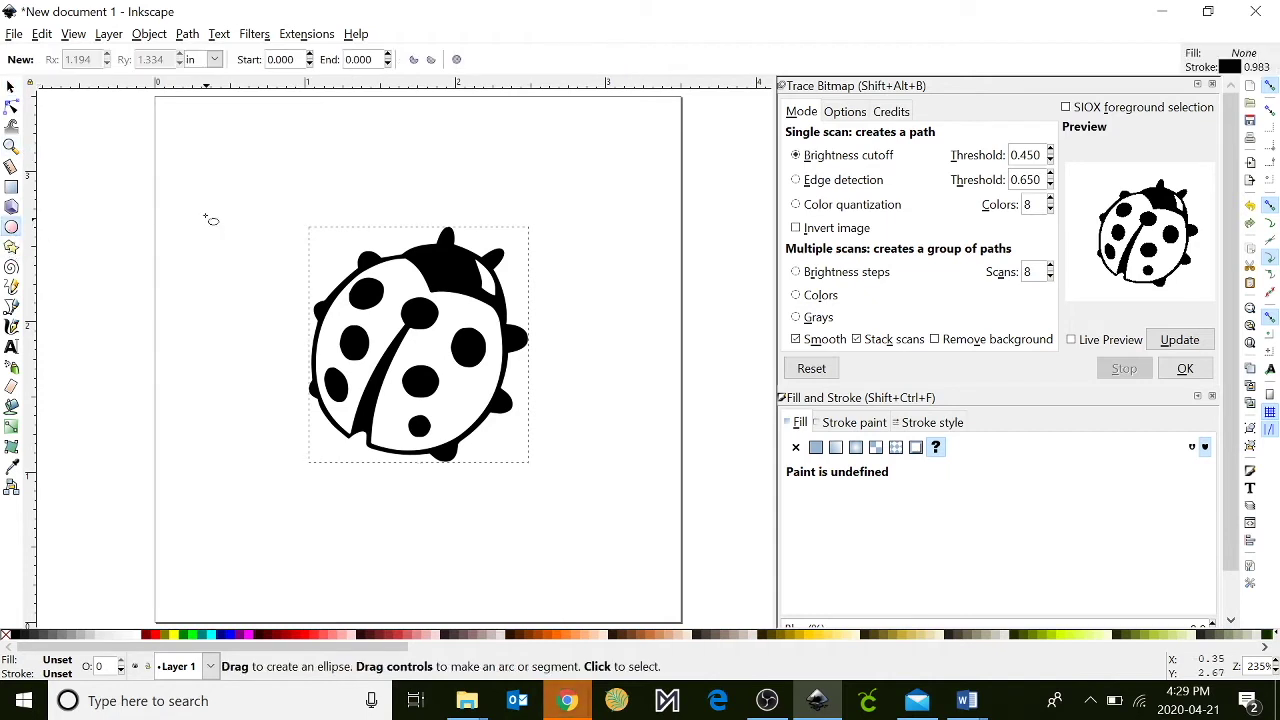
pyautogui.moveTo(190, 140)
pyautogui.mouseDown()
pyautogui.moveTo(439, 388)
pyautogui.moveTo(712, 560)
pyautogui.moveTo(630, 584)
pyautogui.moveTo(653, 605)
pyautogui.mouseUp()
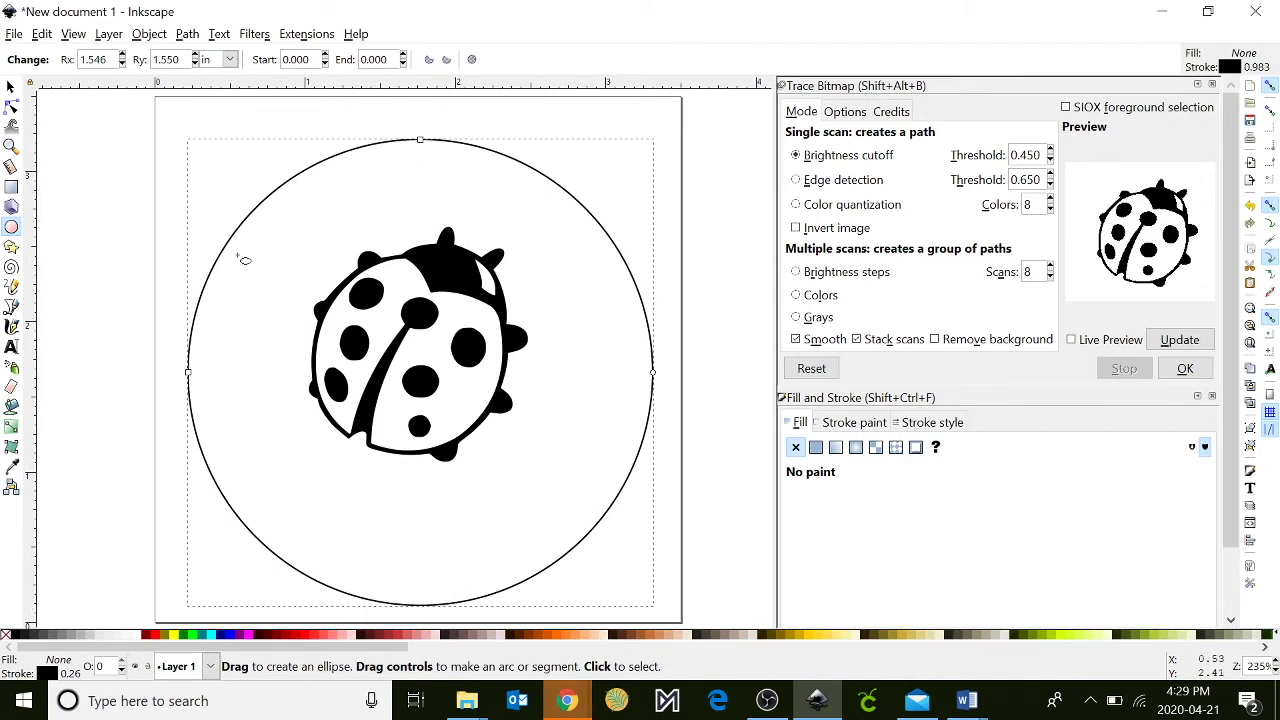
pyautogui.click(840, 424)
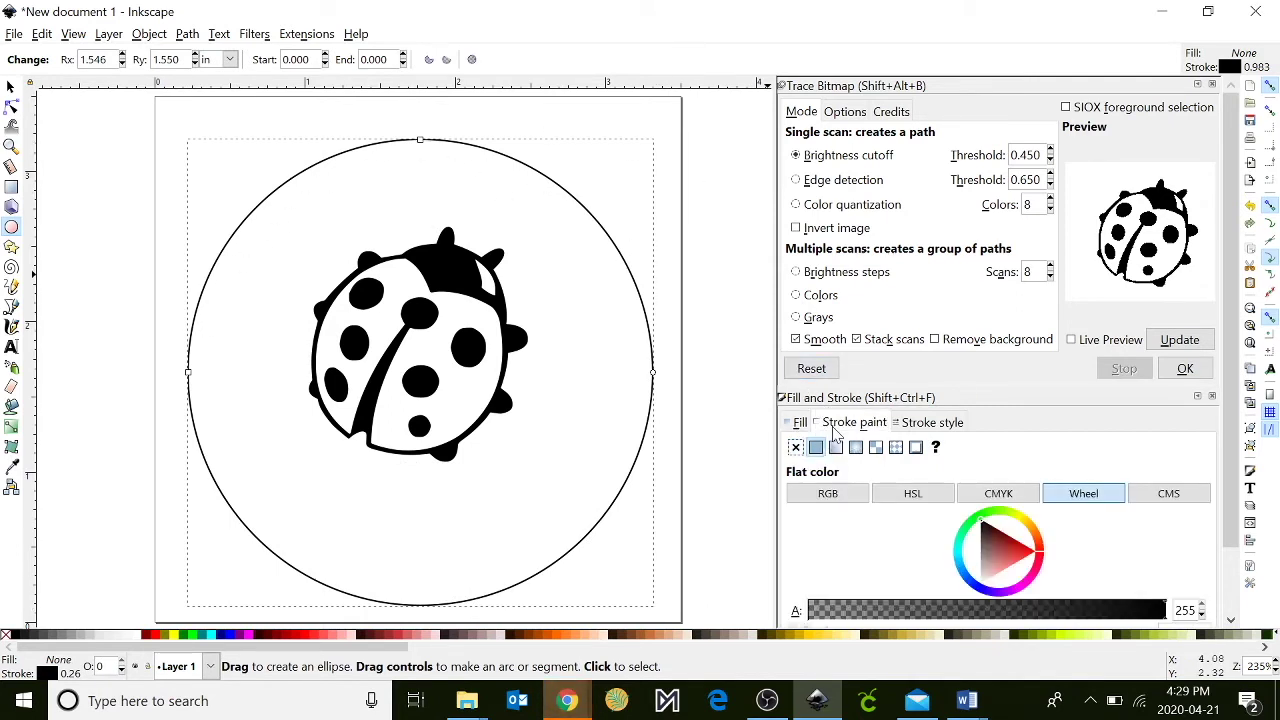
pyautogui.click(921, 425)
pyautogui.scroll(7, 975, 449)
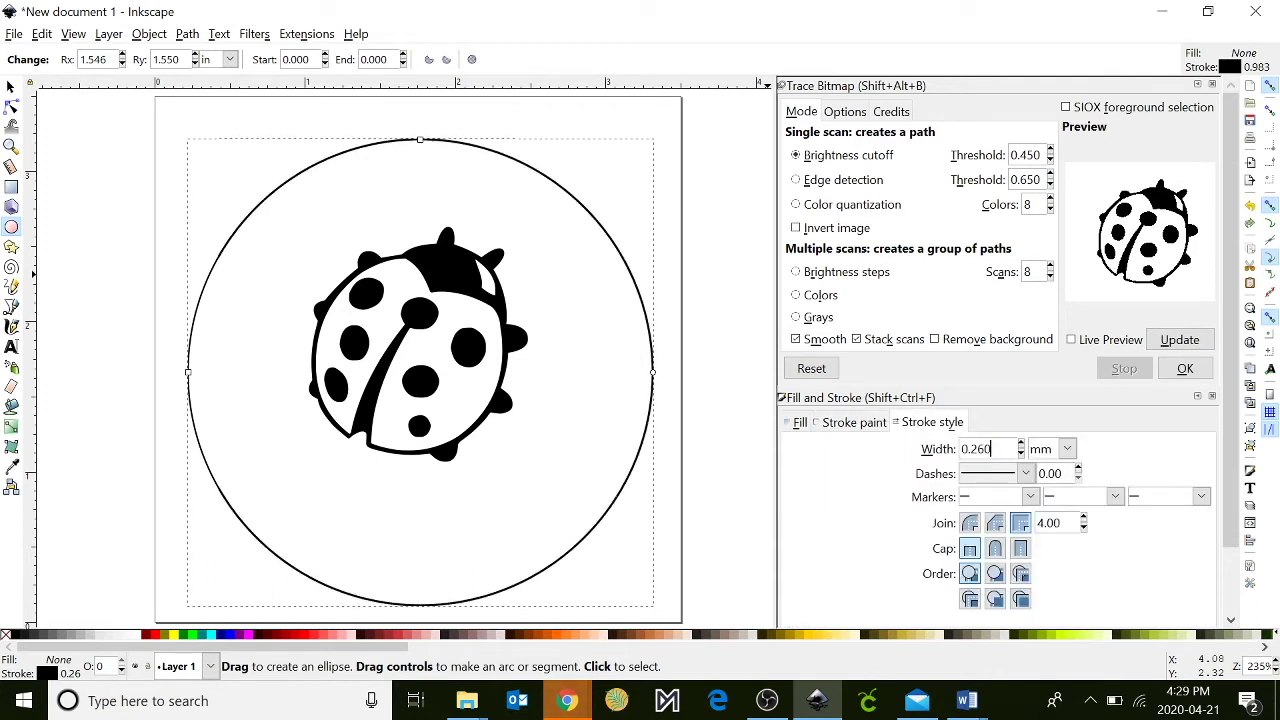
pyautogui.scroll(16, 962, 449)
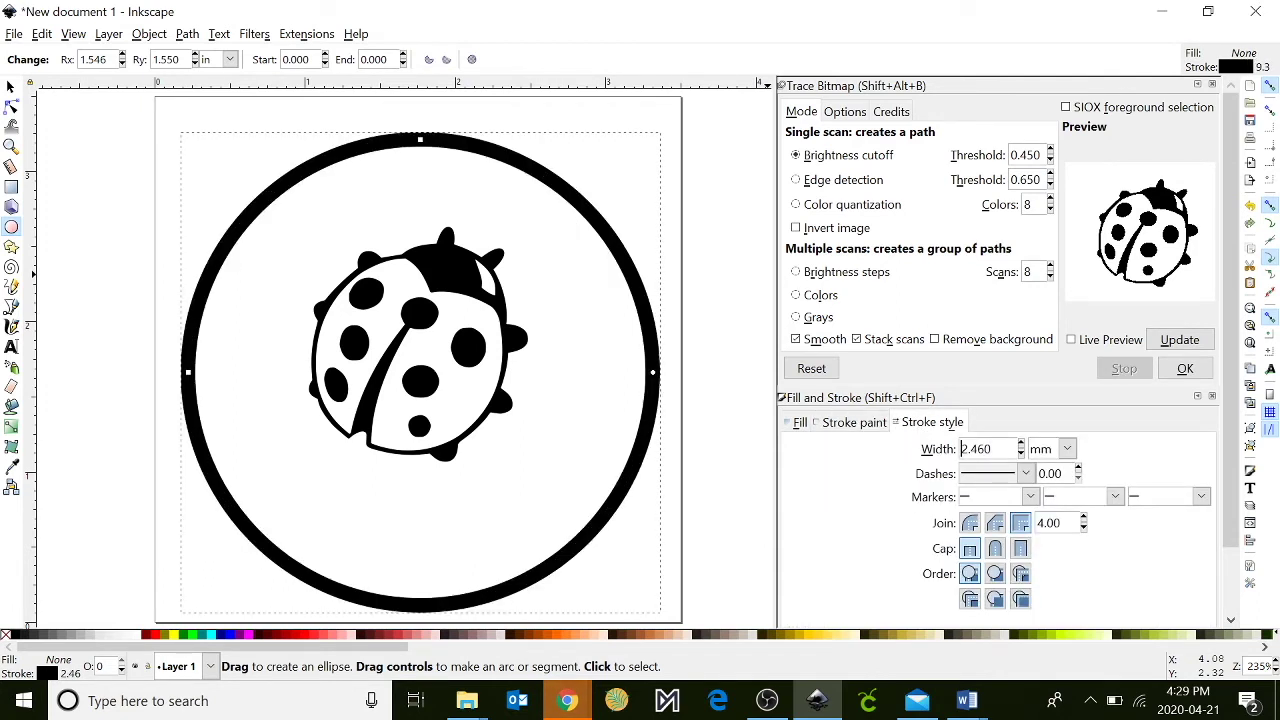
# Convert the circle's stroke to a path and preview its stitching in Ink/Stitch Simulate.
pyautogui.click(189, 34)
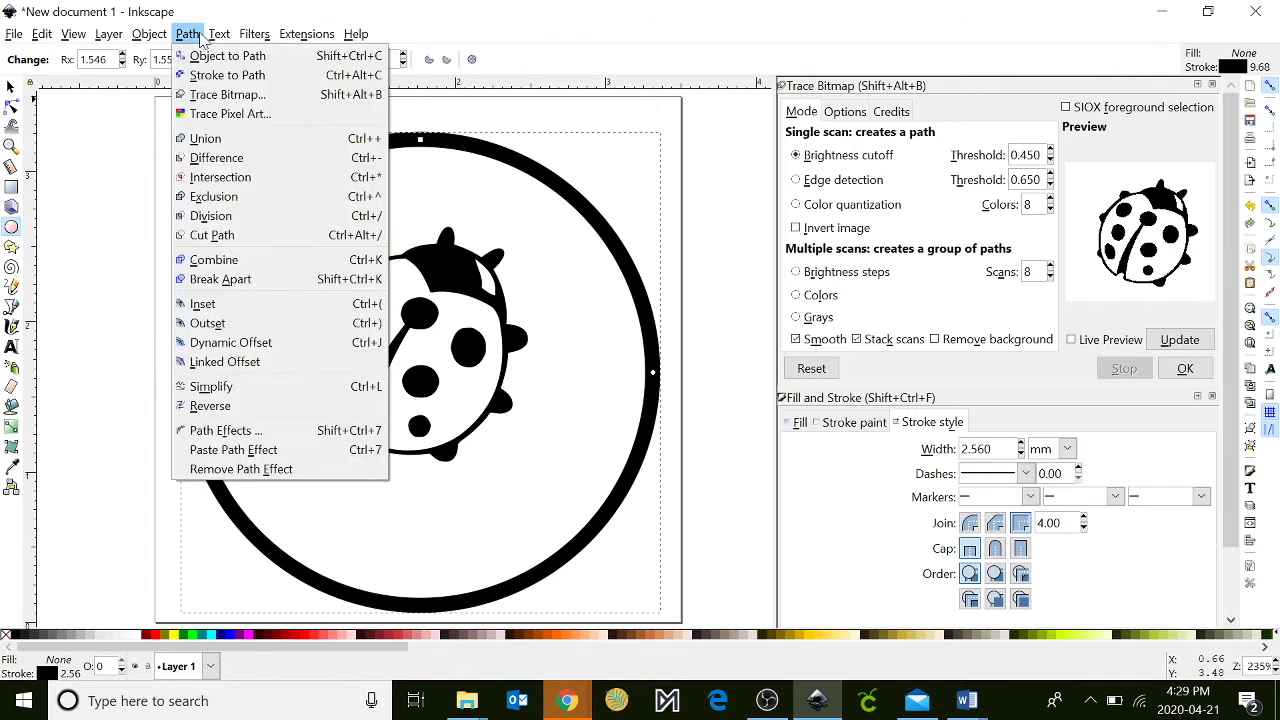
pyautogui.click(209, 75)
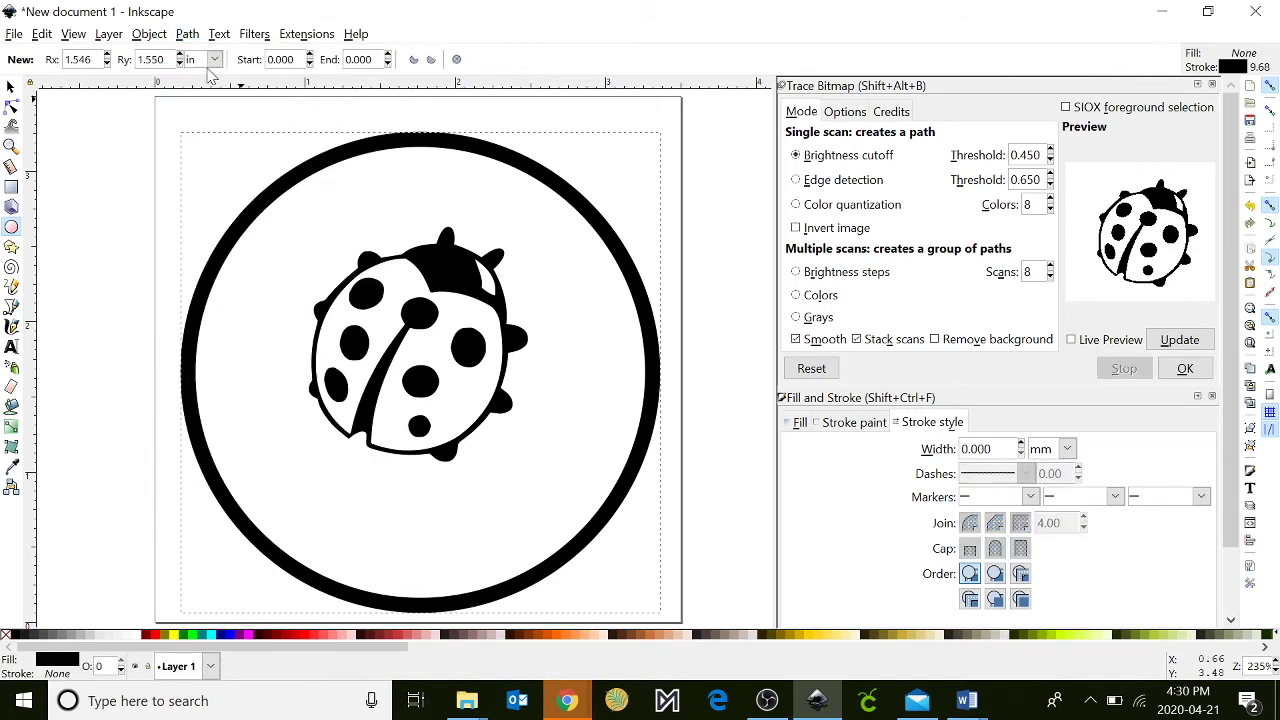
pyautogui.click(307, 36)
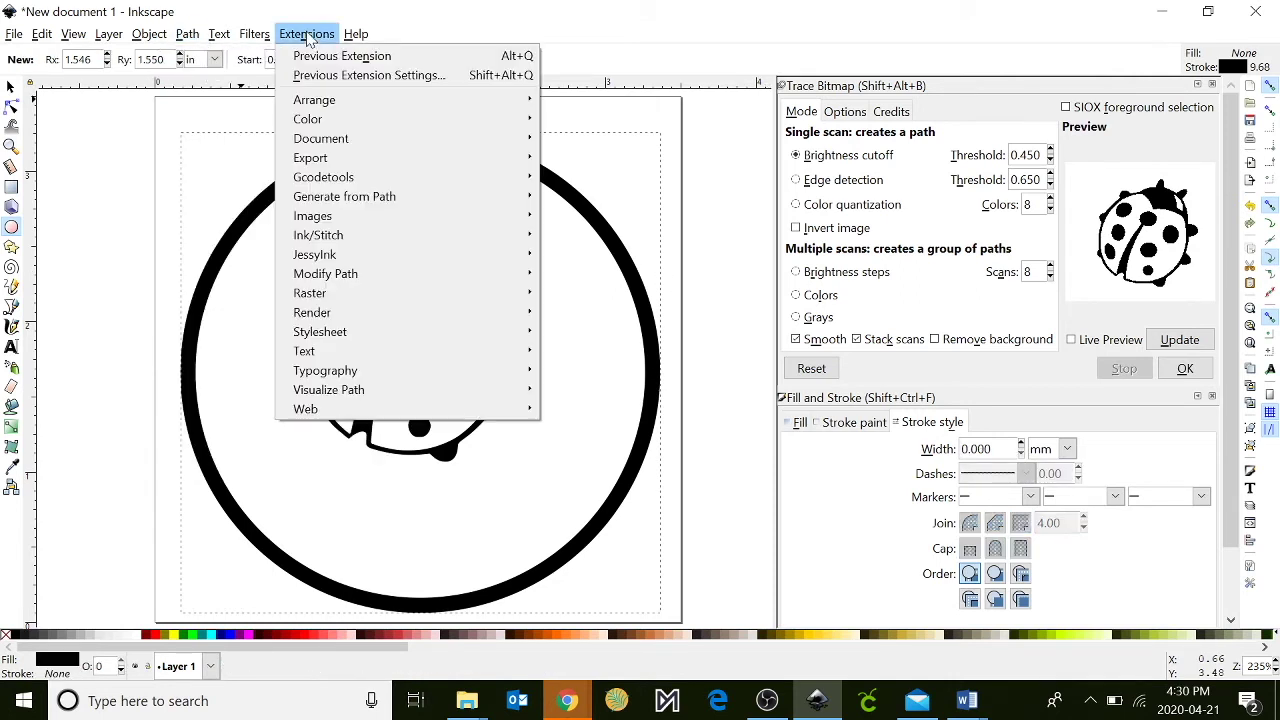
pyautogui.moveTo(385, 247)
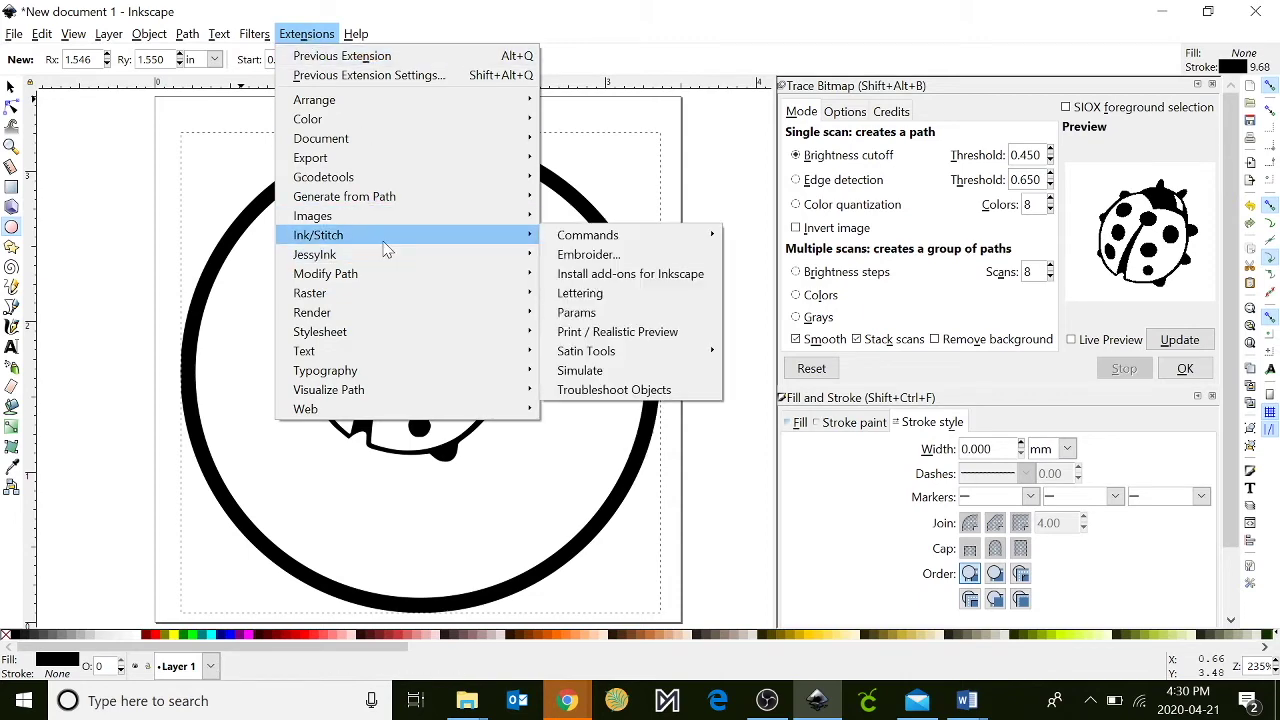
pyautogui.click(617, 372)
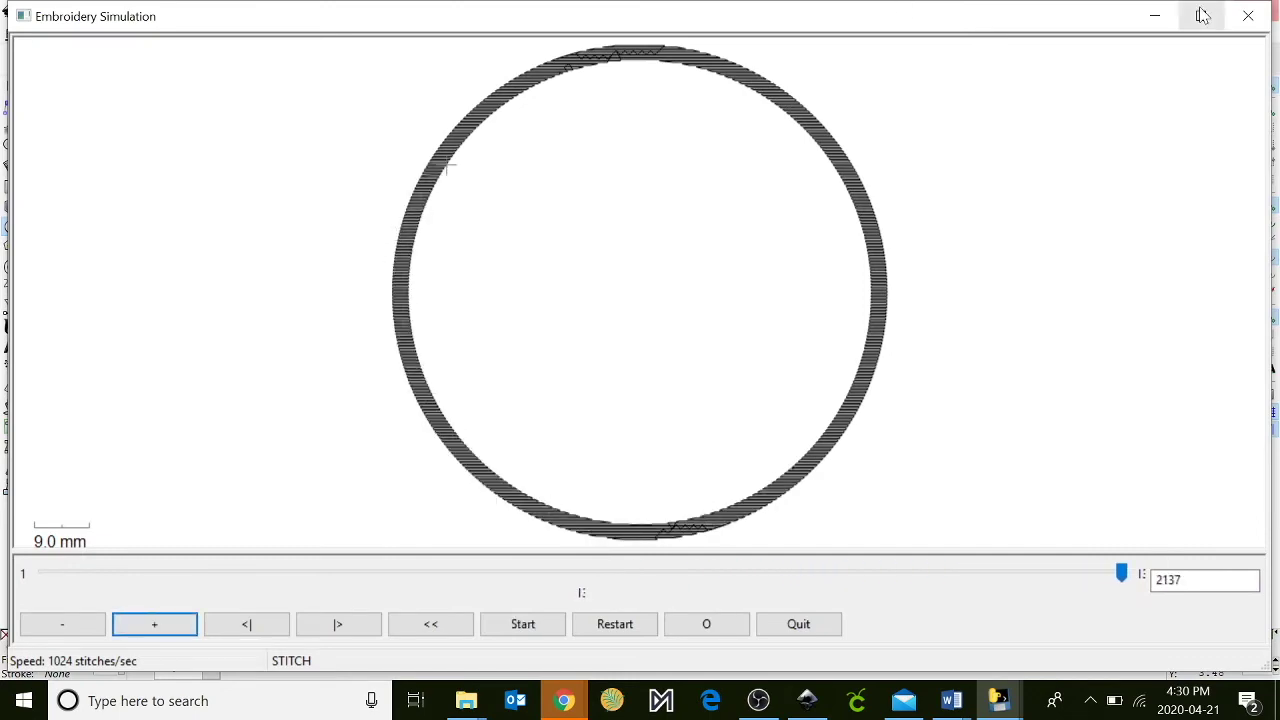
pyautogui.click(1247, 16)
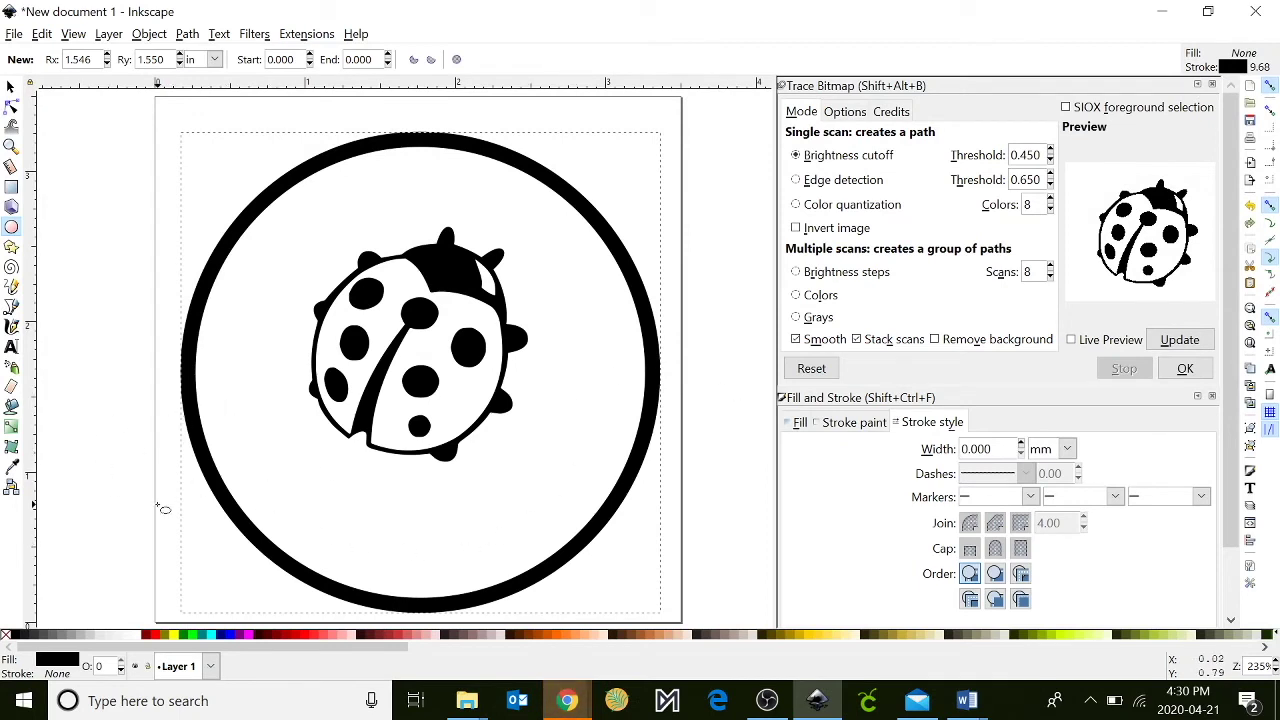
pyautogui.press('-')
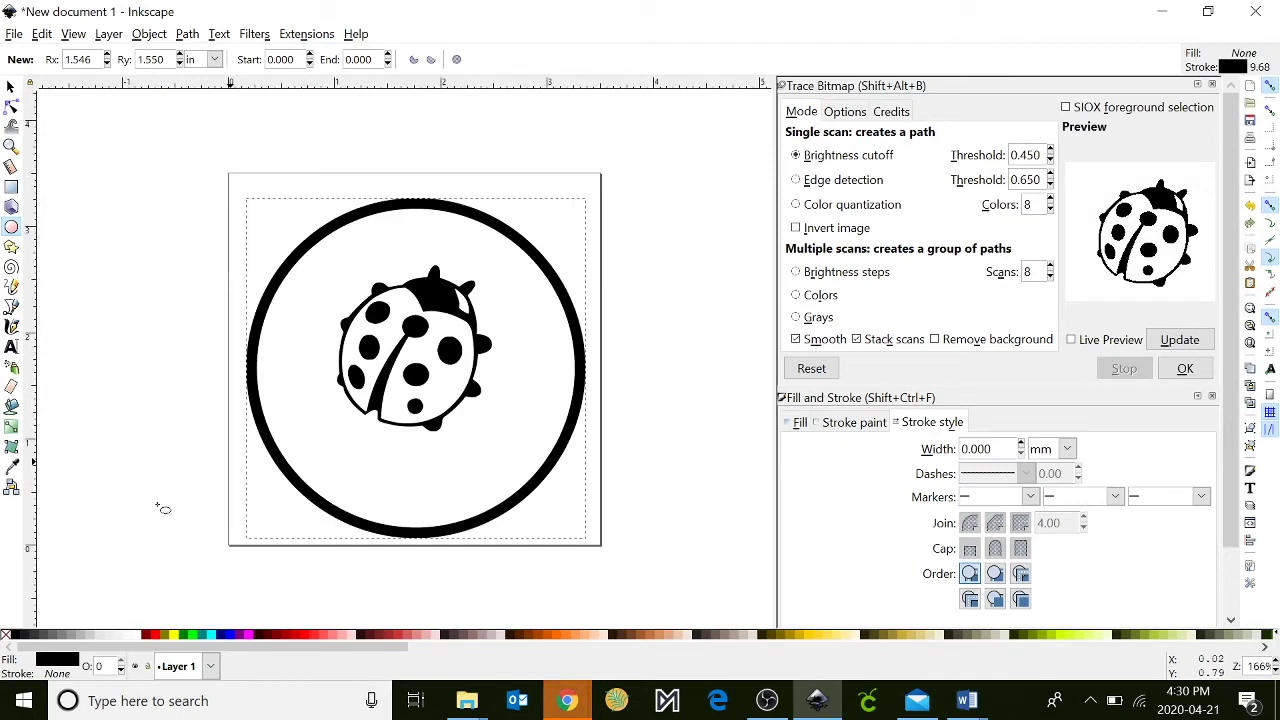
# Add the text 'Lady Bug' above the page.
pyautogui.click(11, 346)
pyautogui.click(271, 152)
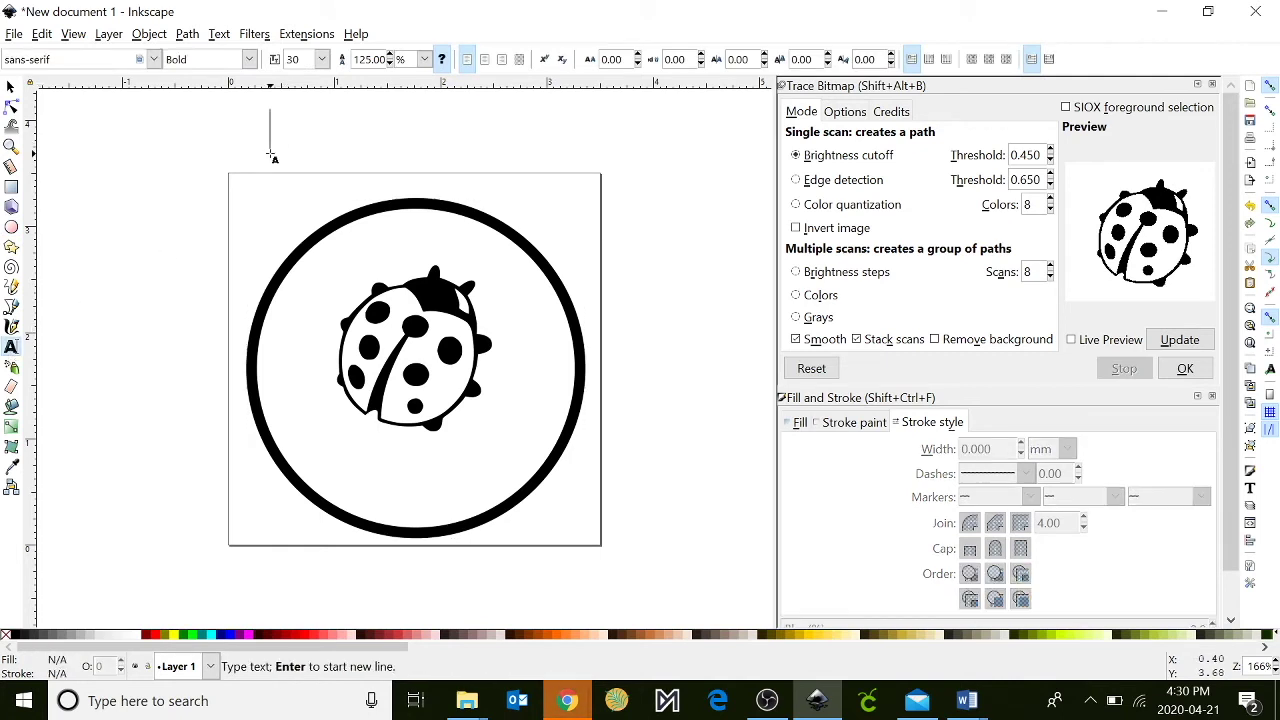
pyautogui.write('Lady Bug')
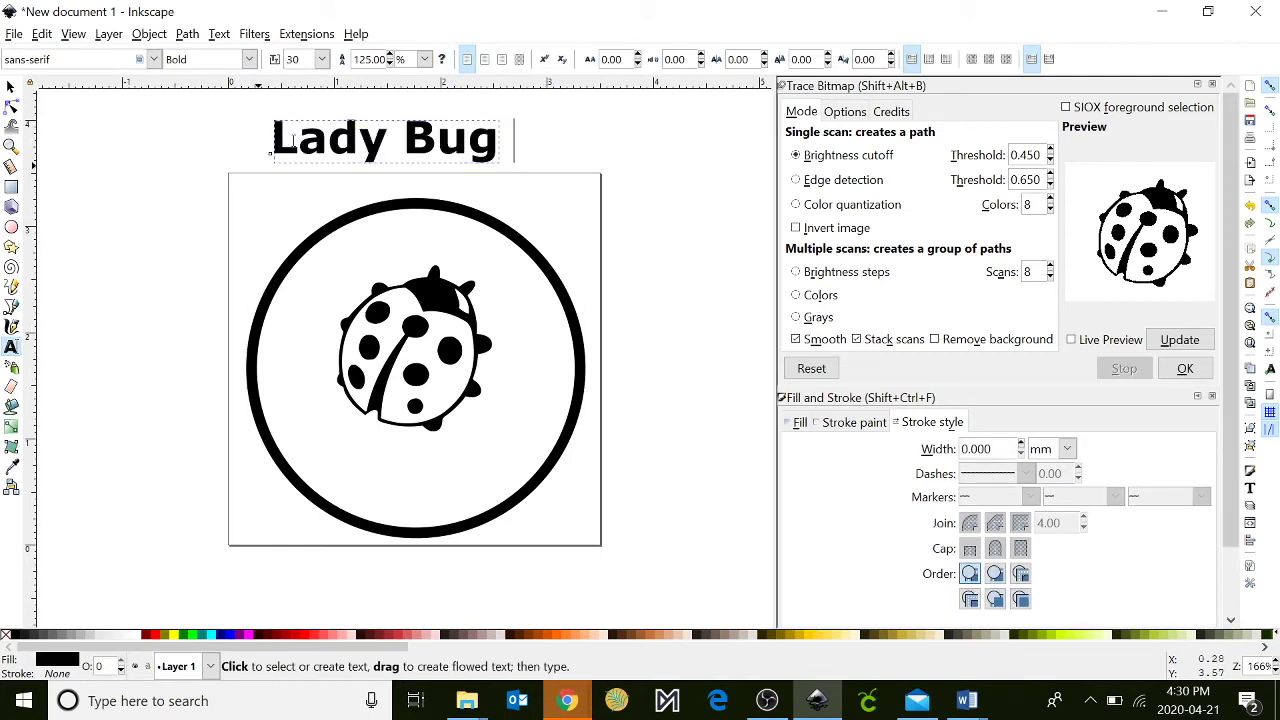
# Apply the Cambria font to 'Lady Bug', then select the text together with the circle.
pyautogui.click(1250, 490)
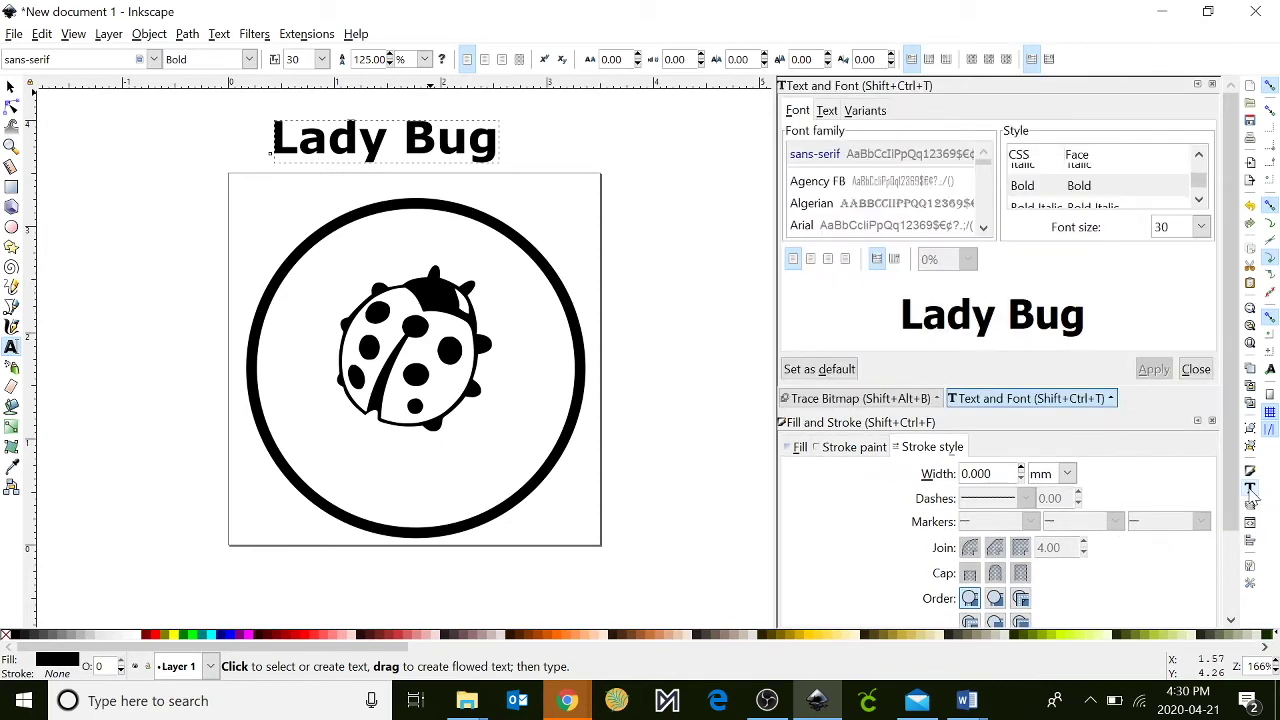
pyautogui.click(913, 210)
pyautogui.press('Down')
pyautogui.press('Down')
pyautogui.press('Down')
pyautogui.press('Down')
pyautogui.press('Down')
pyautogui.press('Down')
pyautogui.press('Down')
pyautogui.press('Down')
pyautogui.press('Down')
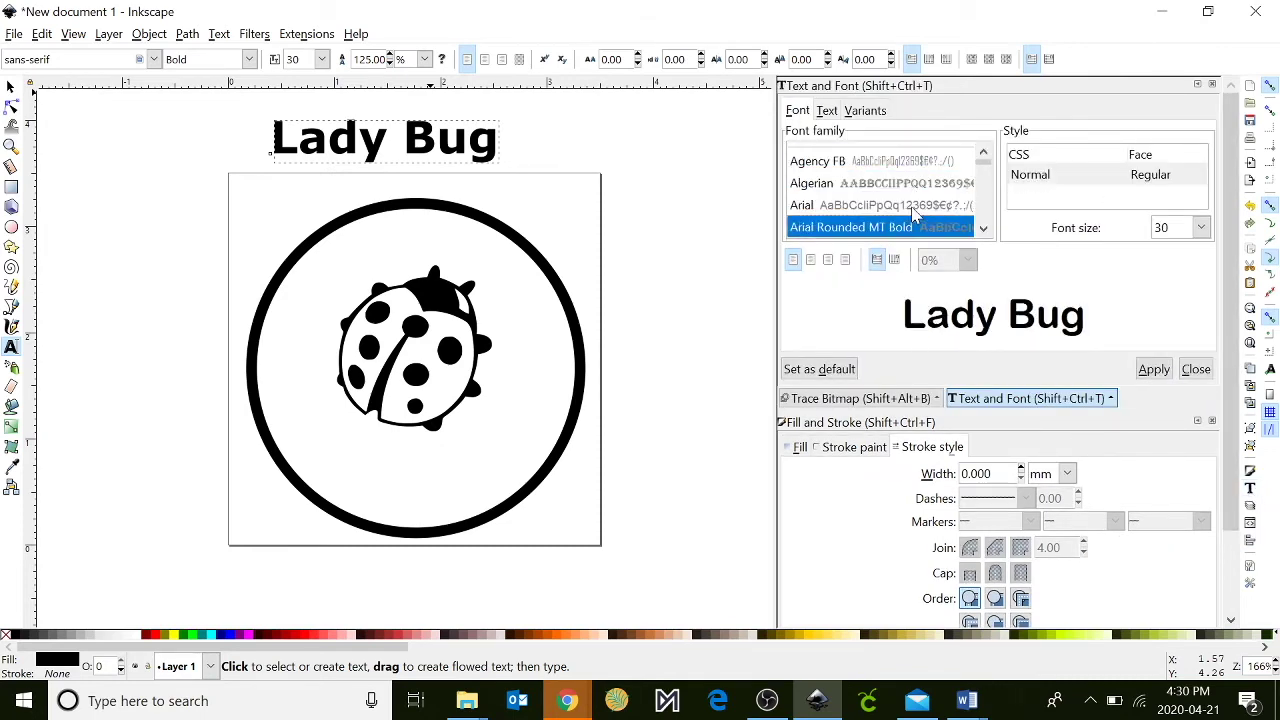
pyautogui.press('Down')
pyautogui.press('Down')
pyautogui.press('Down')
pyautogui.press('Down')
pyautogui.press('Down')
pyautogui.press('Down')
pyautogui.press('Down')
pyautogui.press('Down')
pyautogui.press('Down')
pyautogui.press('Down')
pyautogui.press('Down')
pyautogui.press('Down')
pyautogui.press('Down')
pyautogui.press('Down')
pyautogui.press('Down')
pyautogui.press('Down')
pyautogui.press('Down')
pyautogui.press('Down')
pyautogui.press('Down')
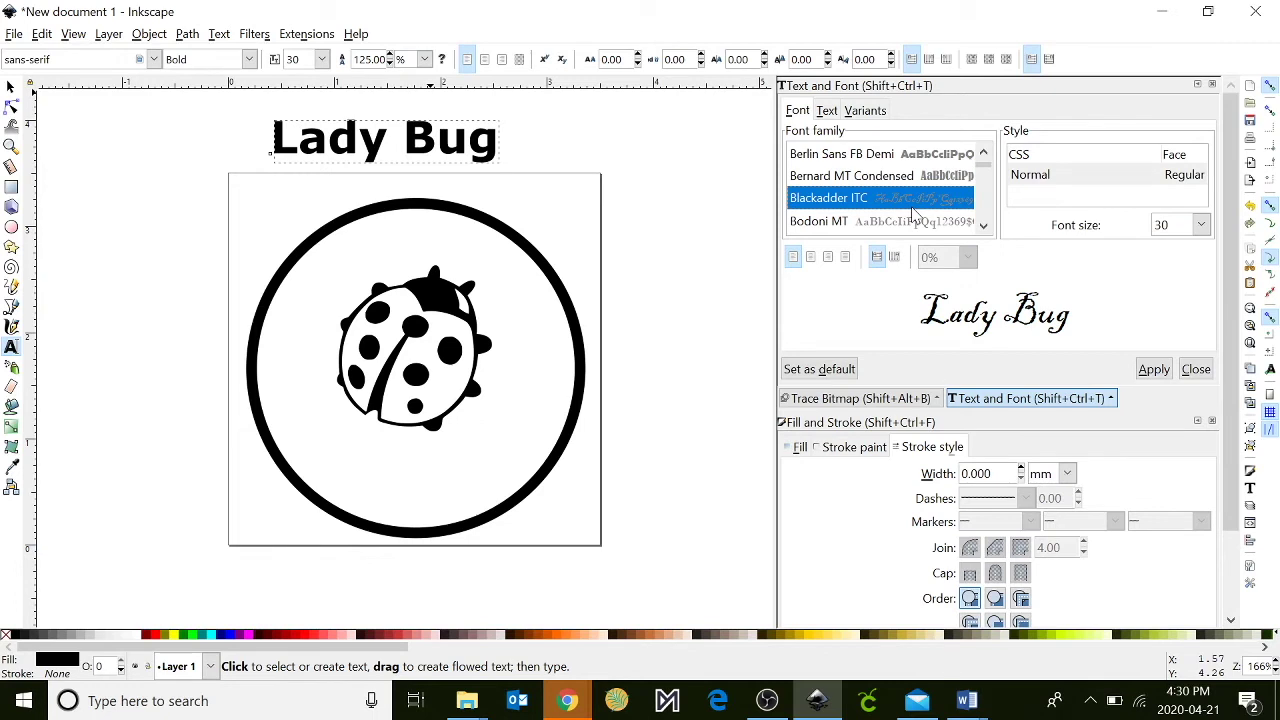
pyautogui.click(1153, 370)
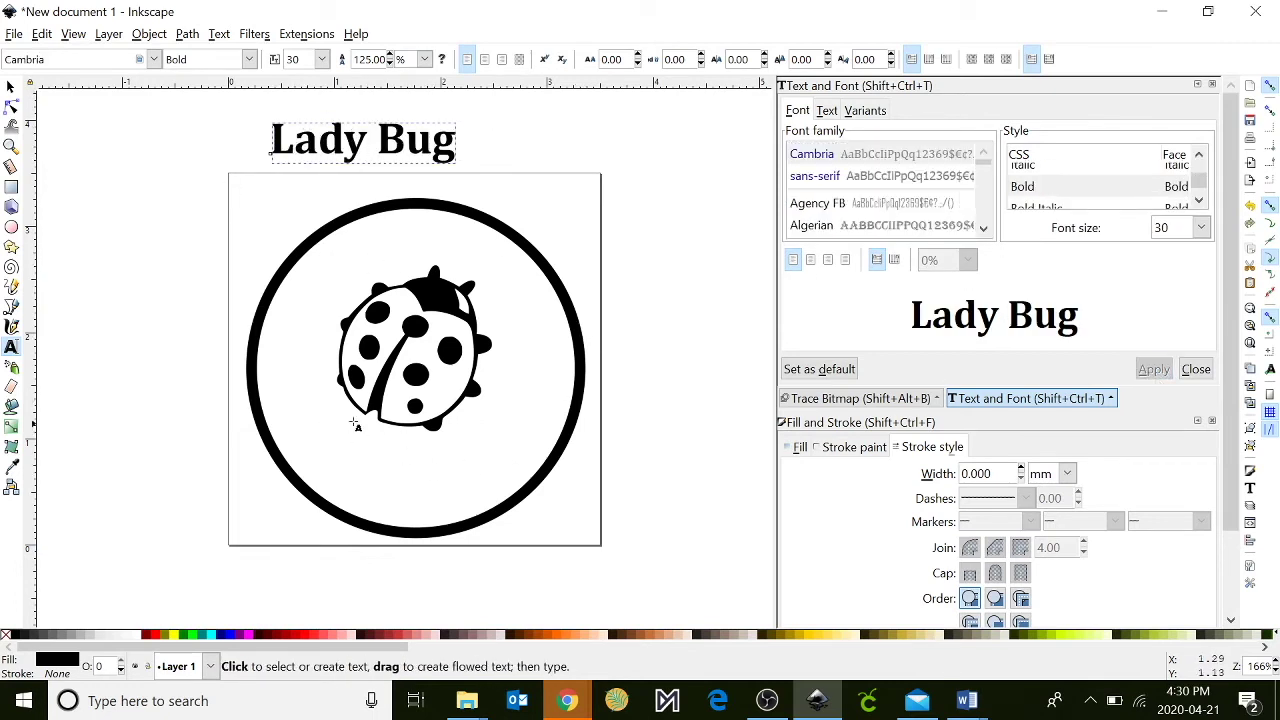
pyautogui.click(10, 88)
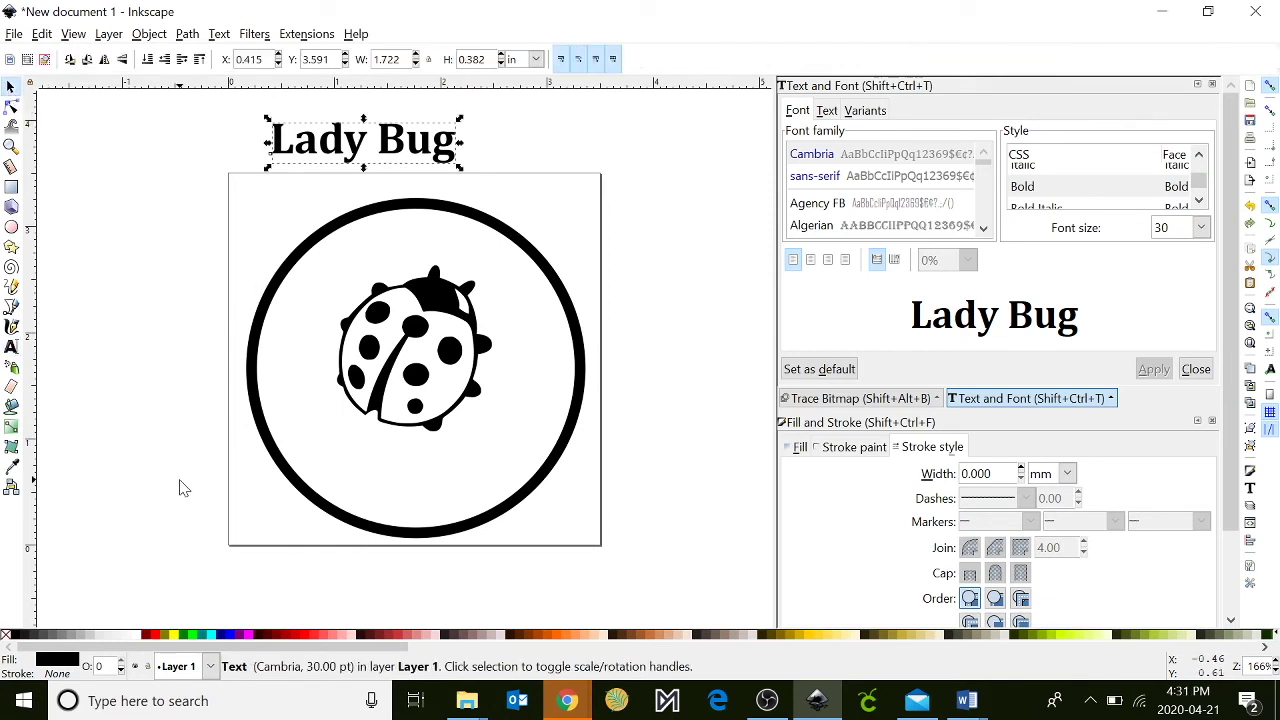
pyautogui.keyDown('shift'); pyautogui.click(323, 514); pyautogui.keyUp('shift')
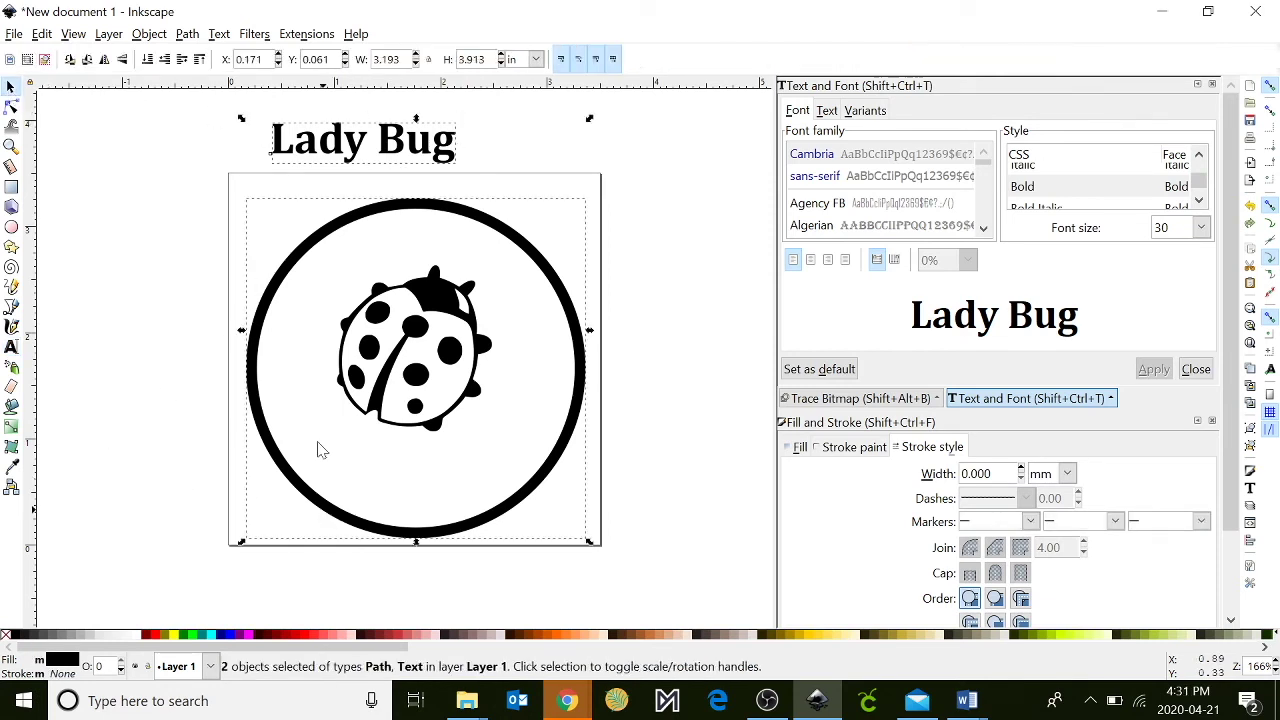
# Put 'Lady Bug' on the circle path, then move and rotate it upright beneath the ladybug.
pyautogui.click(219, 36)
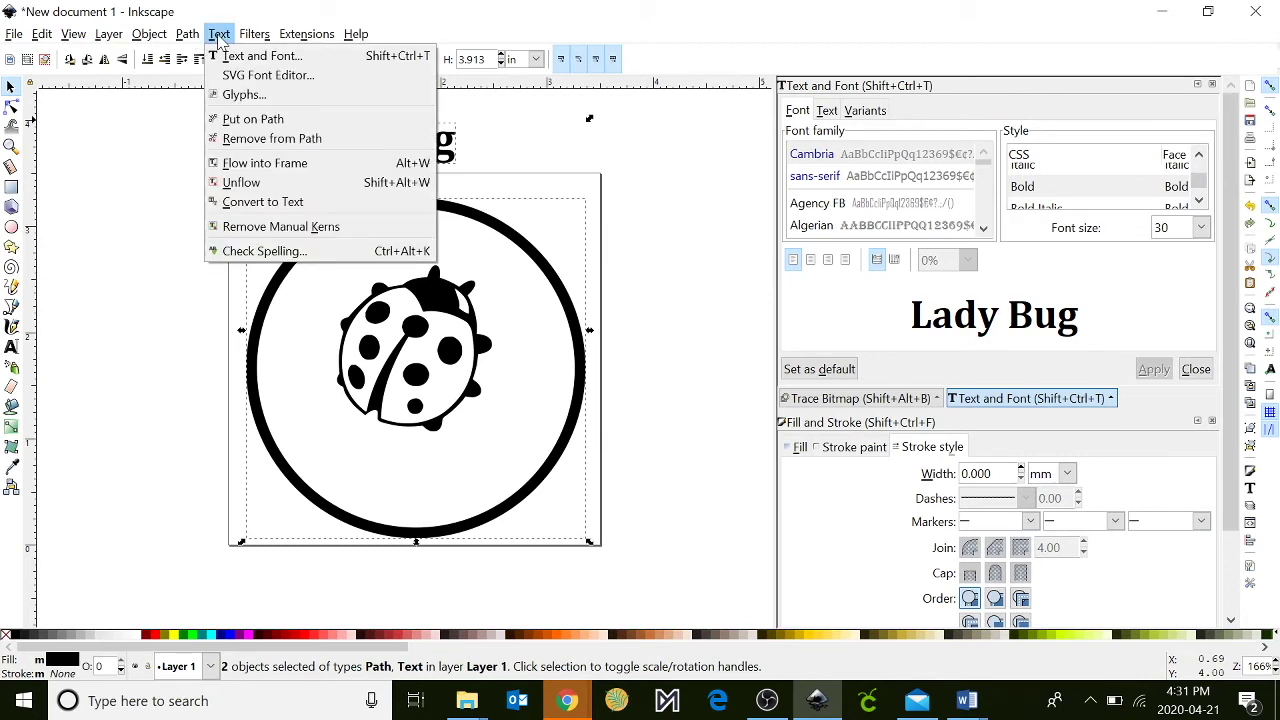
pyautogui.click(252, 120)
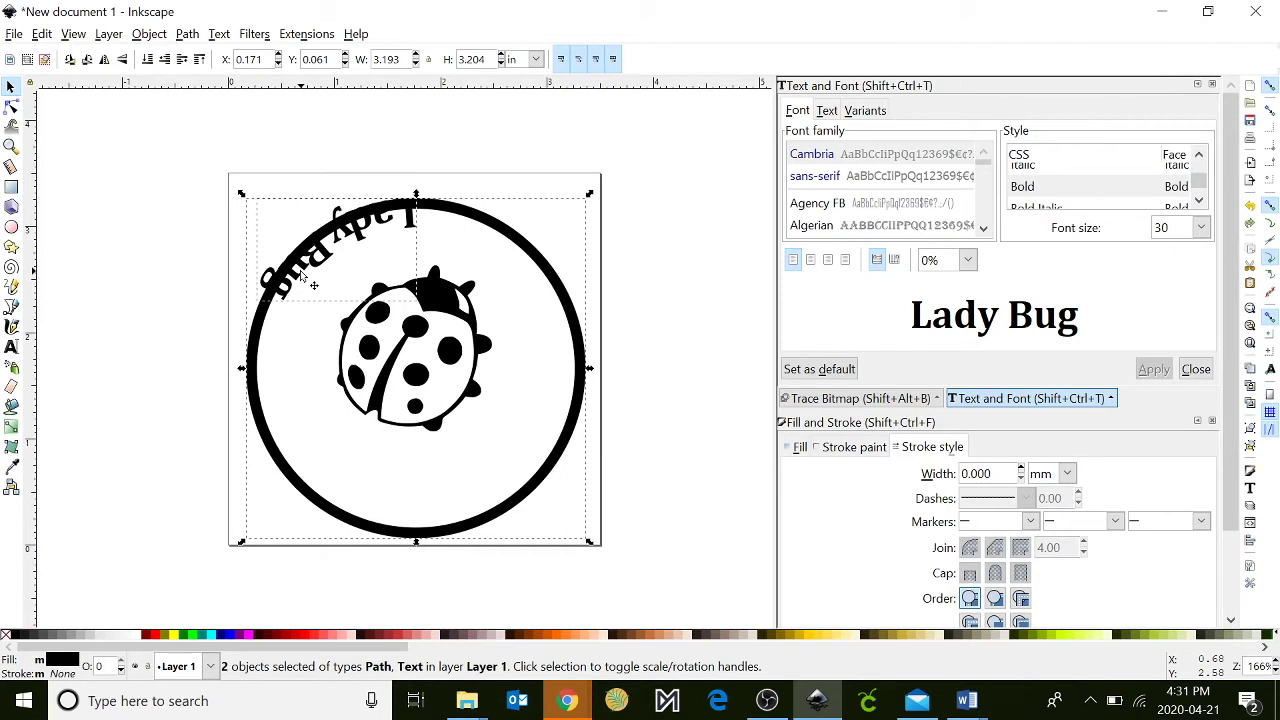
pyautogui.press('Escape')
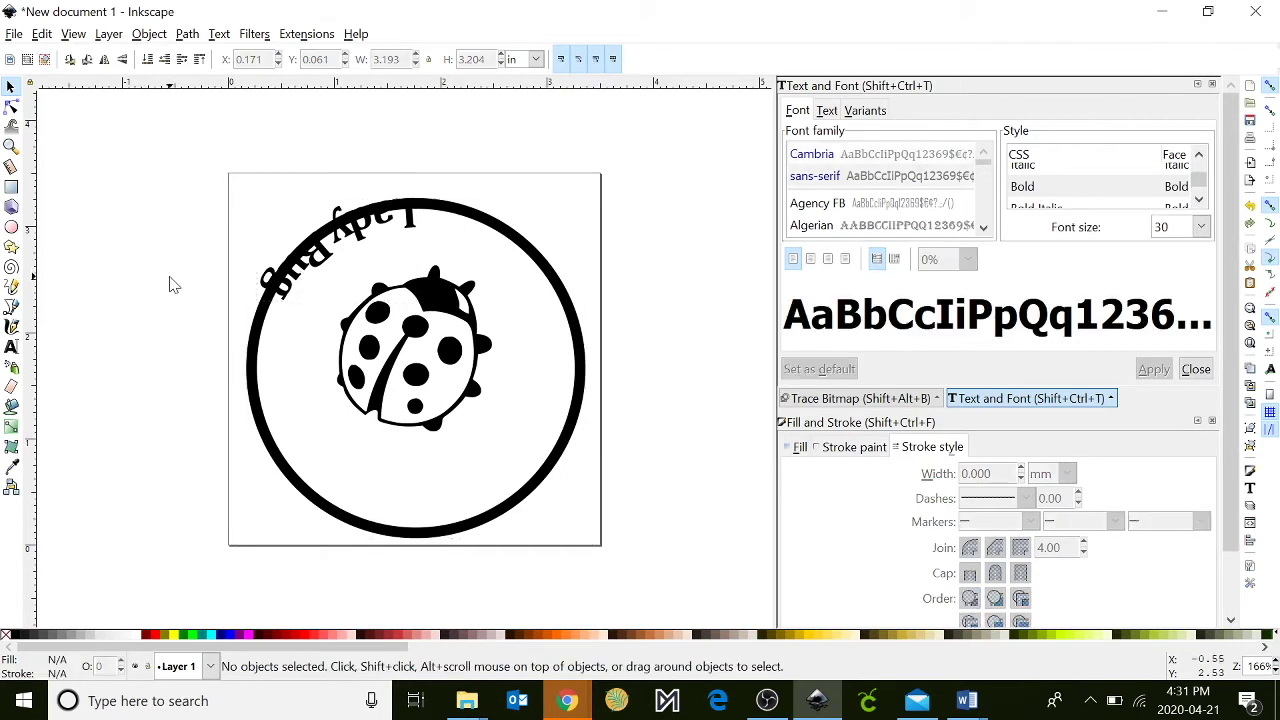
pyautogui.click(310, 287)
pyautogui.moveTo(300, 280); pyautogui.dragTo(392, 477)
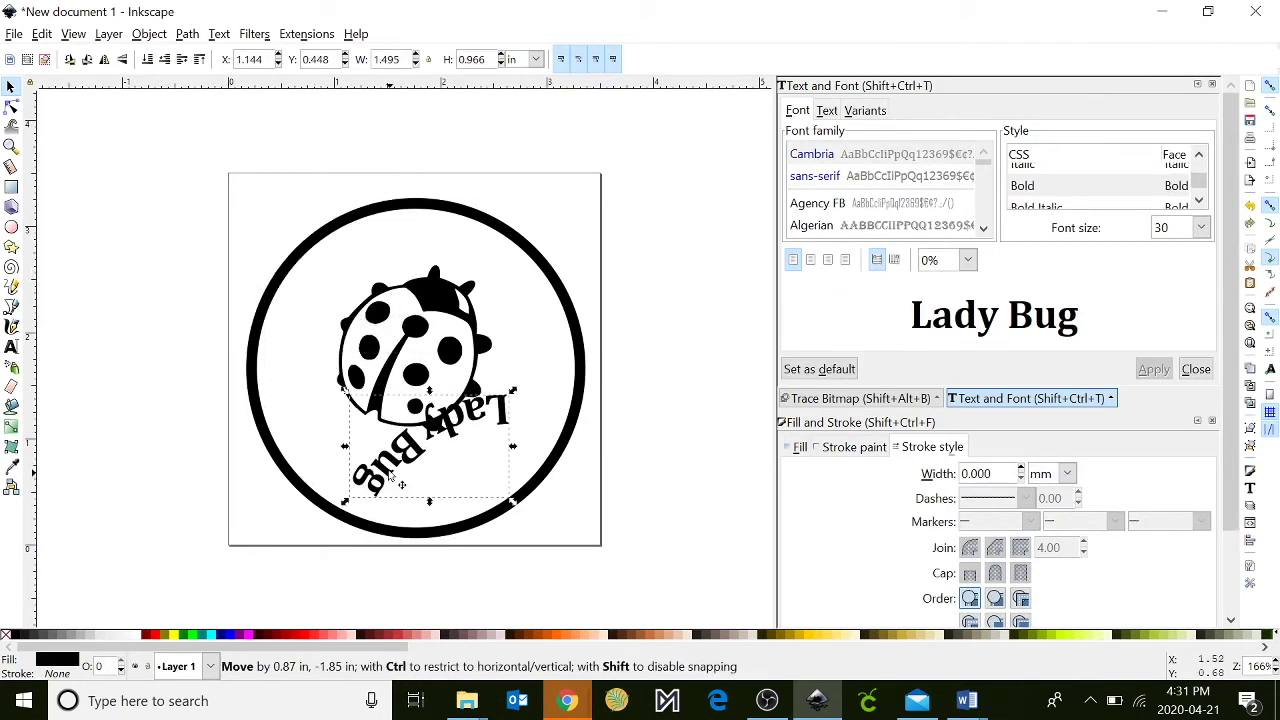
pyautogui.click(501, 416)
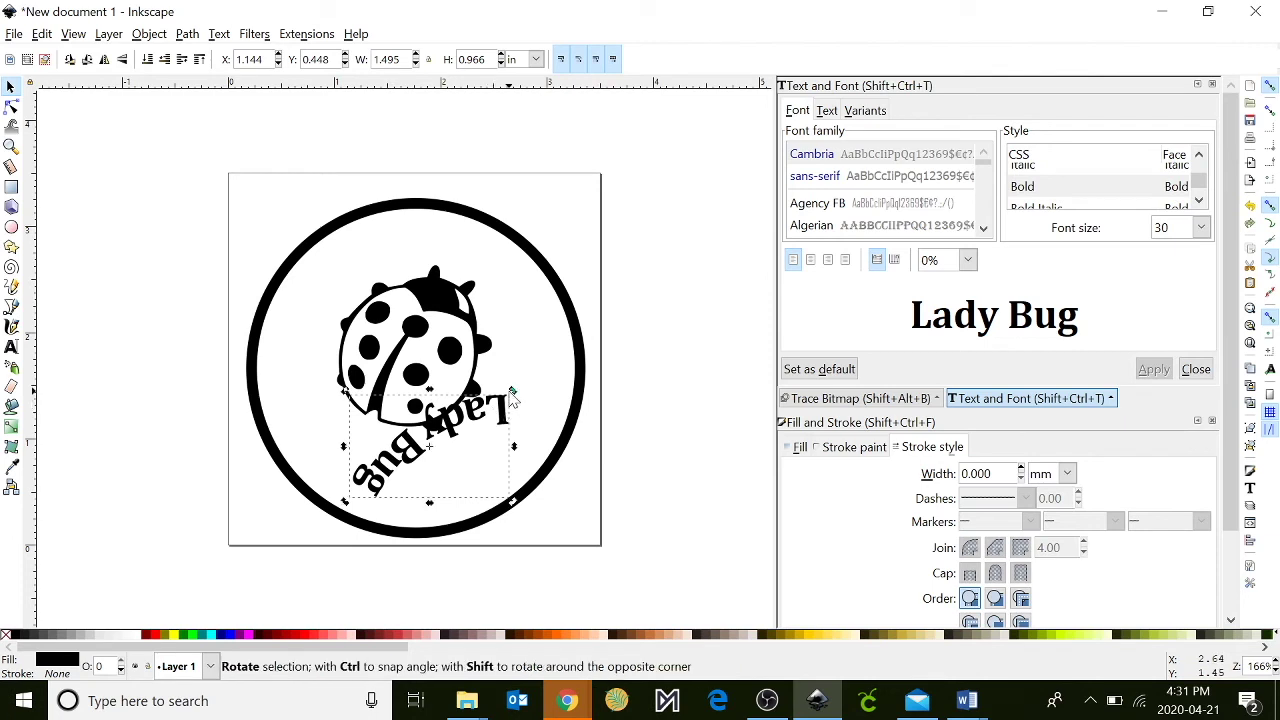
pyautogui.moveTo(510, 396); pyautogui.dragTo(252, 424)
pyautogui.click(423, 478)
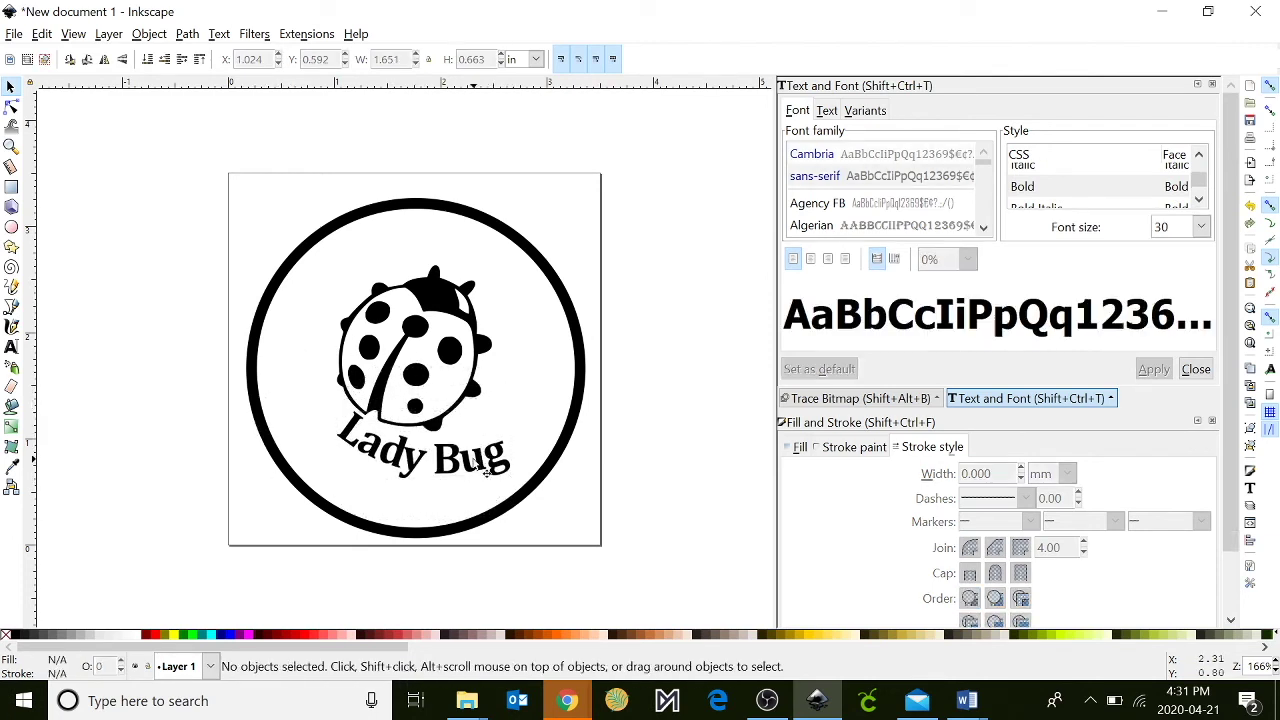
pyautogui.moveTo(480, 466); pyautogui.dragTo(449, 481)
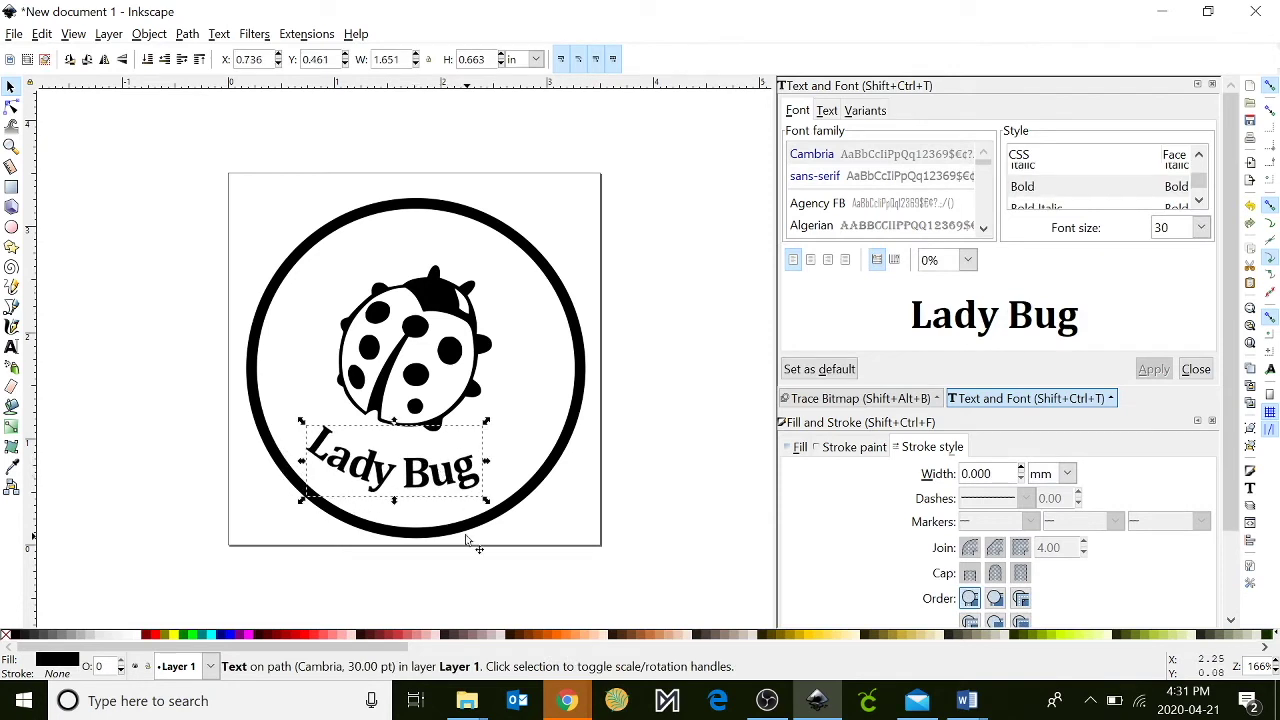
pyautogui.moveTo(463, 533); pyautogui.dragTo(471, 534)
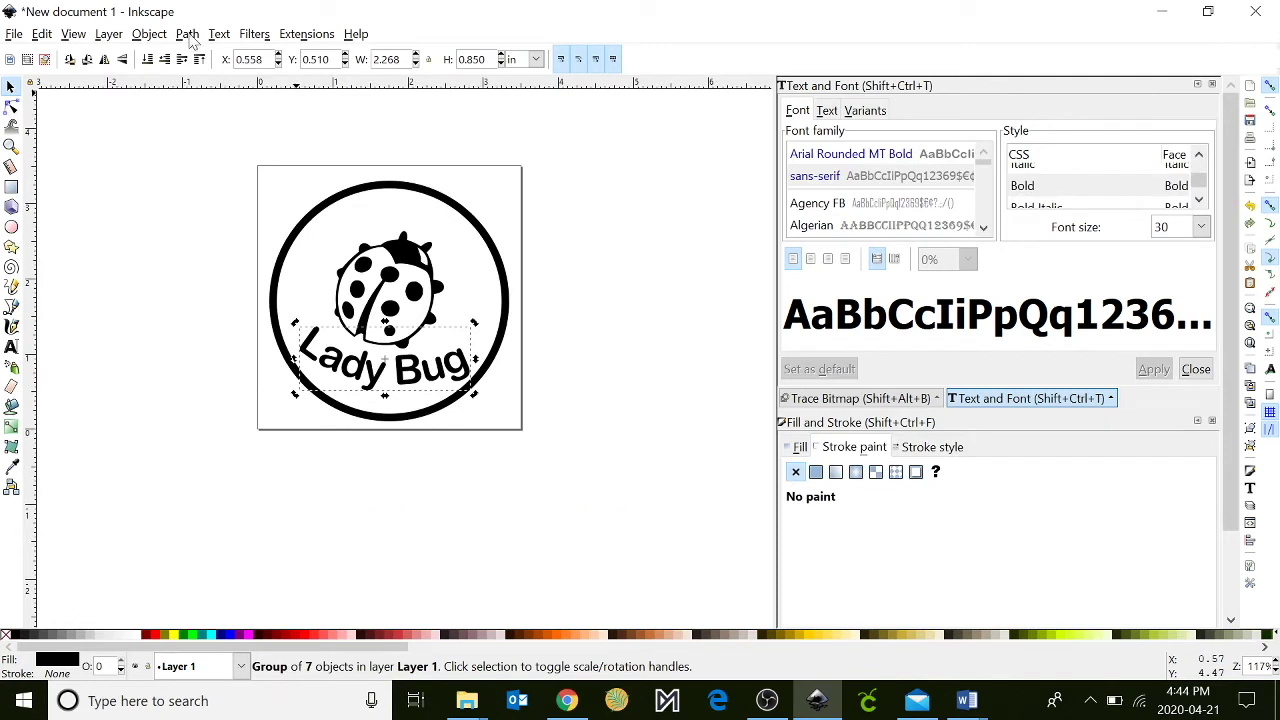
pyautogui.click(186, 36)
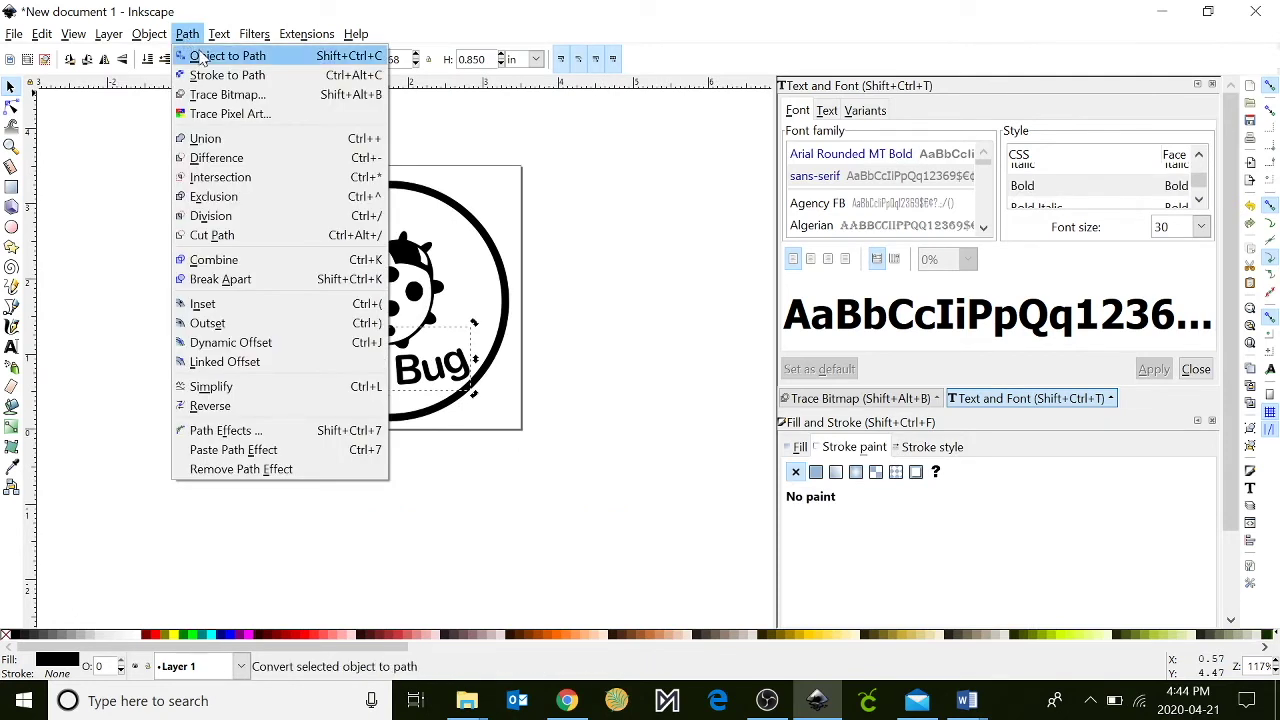
pyautogui.click(200, 57)
pyautogui.click(316, 37)
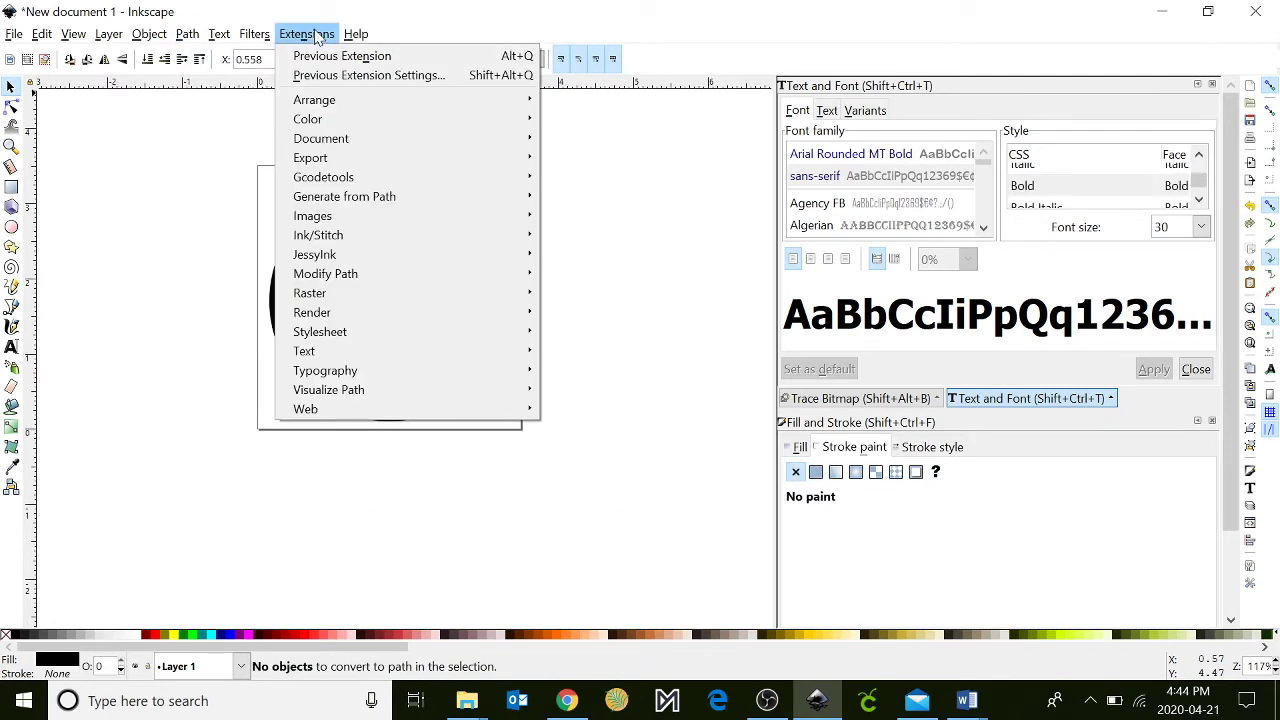
pyautogui.moveTo(366, 248)
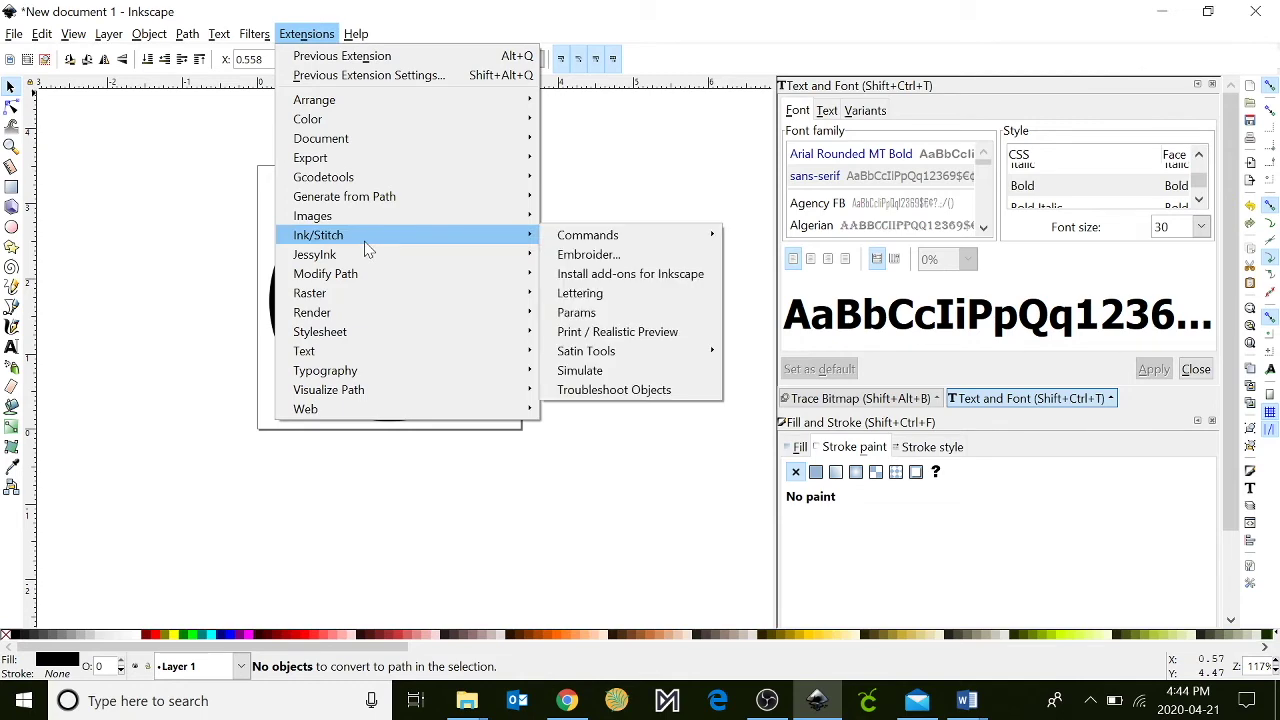
pyautogui.click(569, 366)
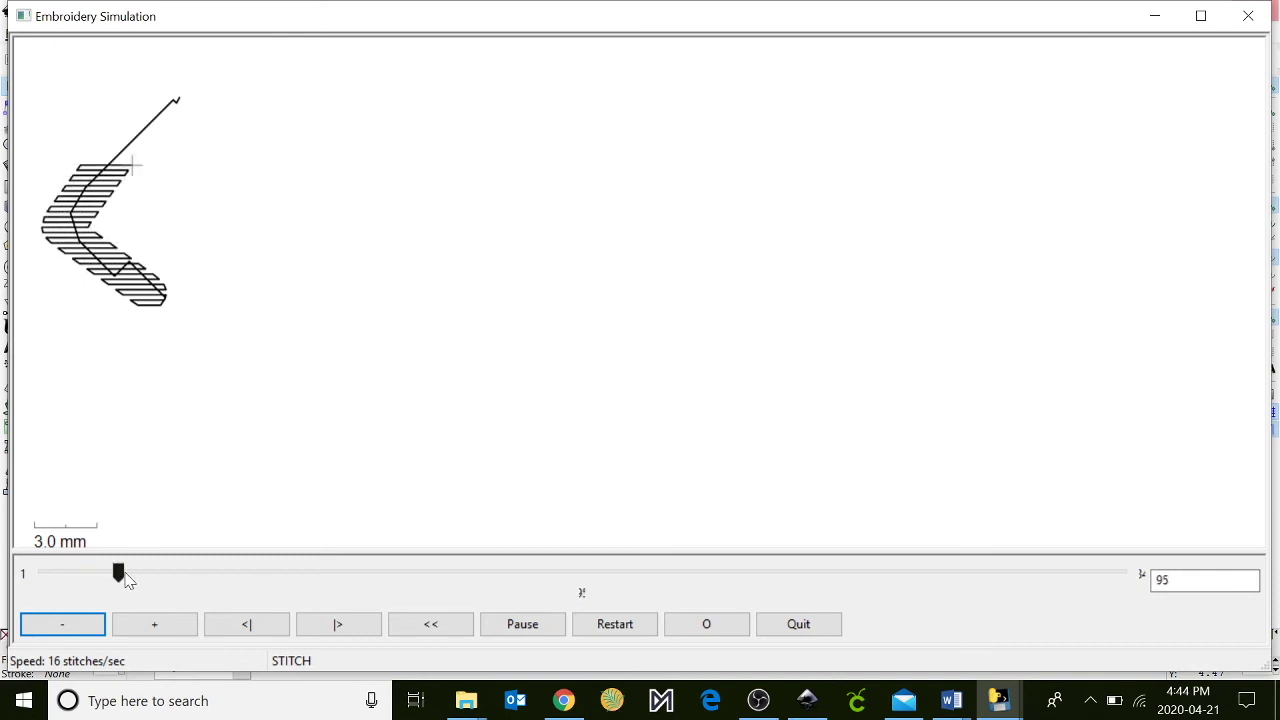
pyautogui.click(155, 628)
pyautogui.click(155, 628)
pyautogui.click(155, 628)
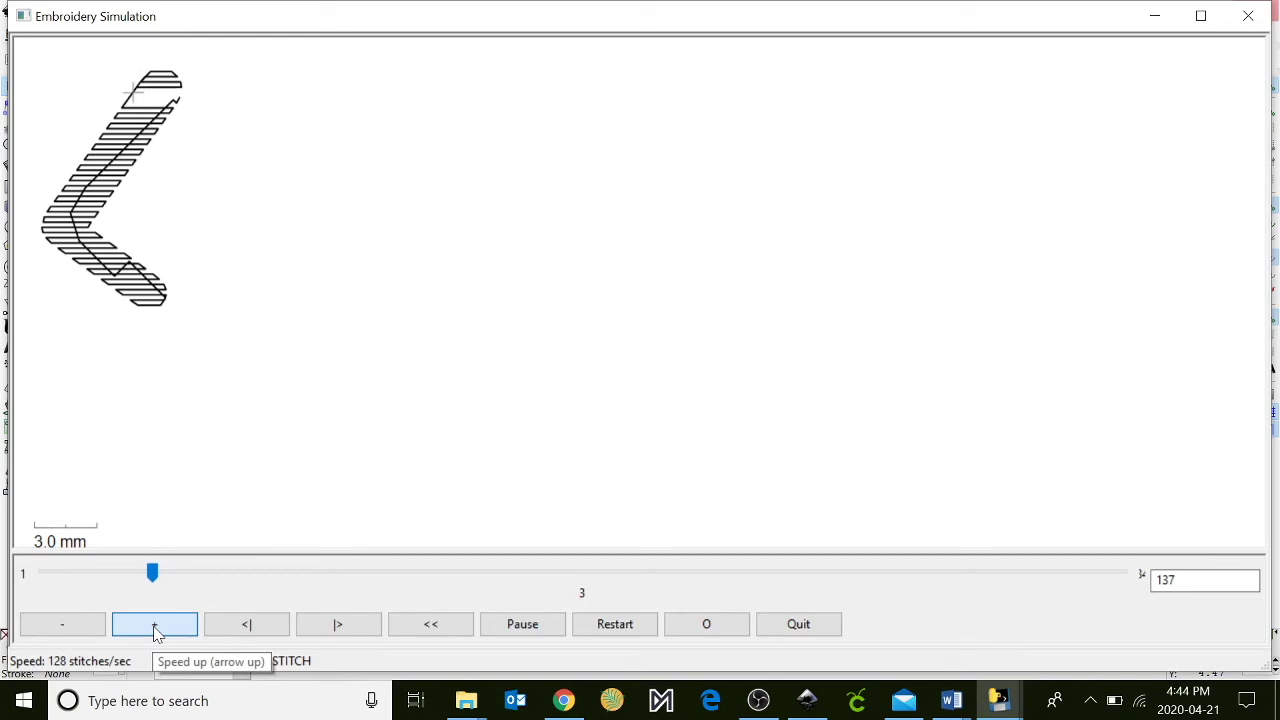
pyautogui.click(155, 628)
pyautogui.click(155, 628)
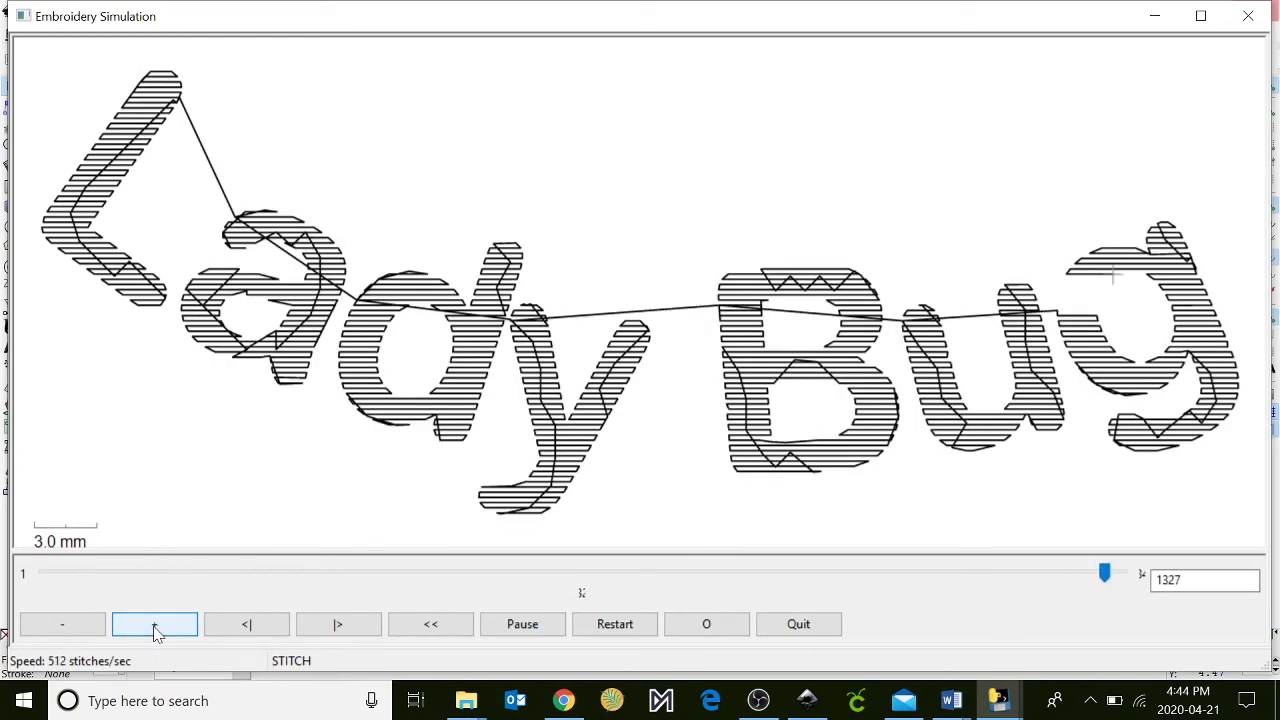
pyautogui.click(1248, 16)
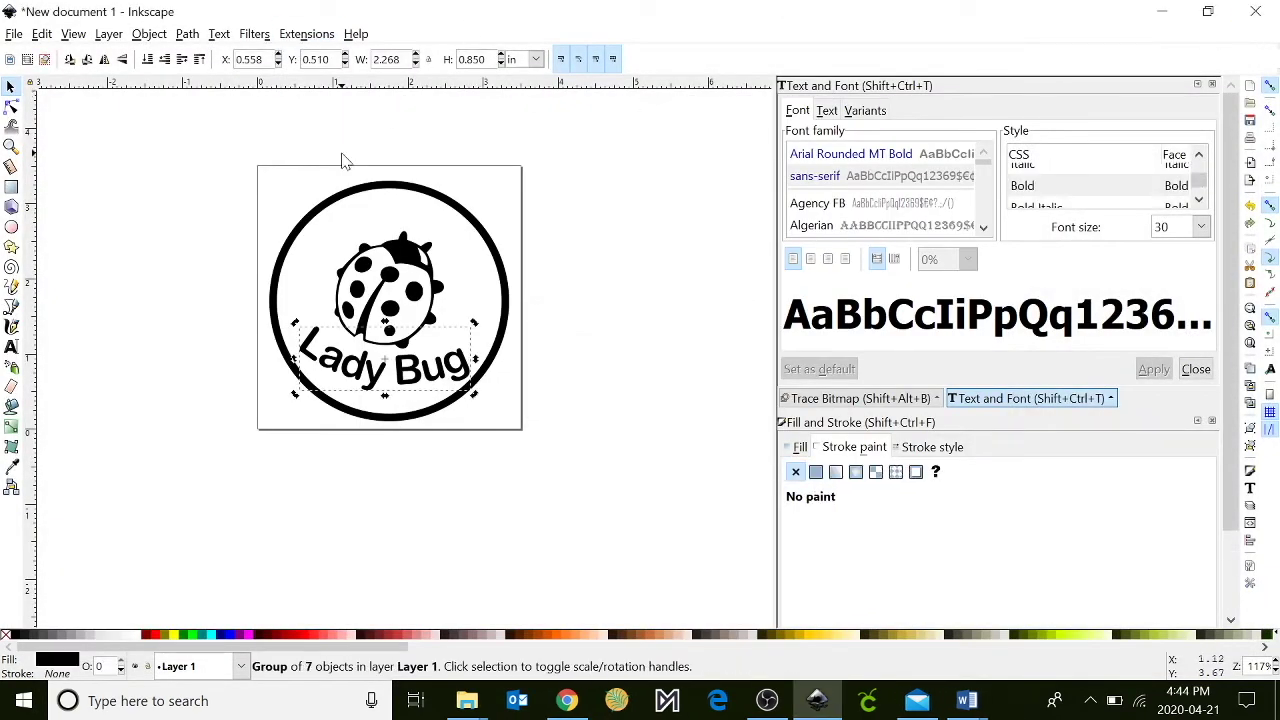
# Select the circle, ladybug and curved text and group them into one object.
pyautogui.moveTo(232, 140); pyautogui.dragTo(564, 484)
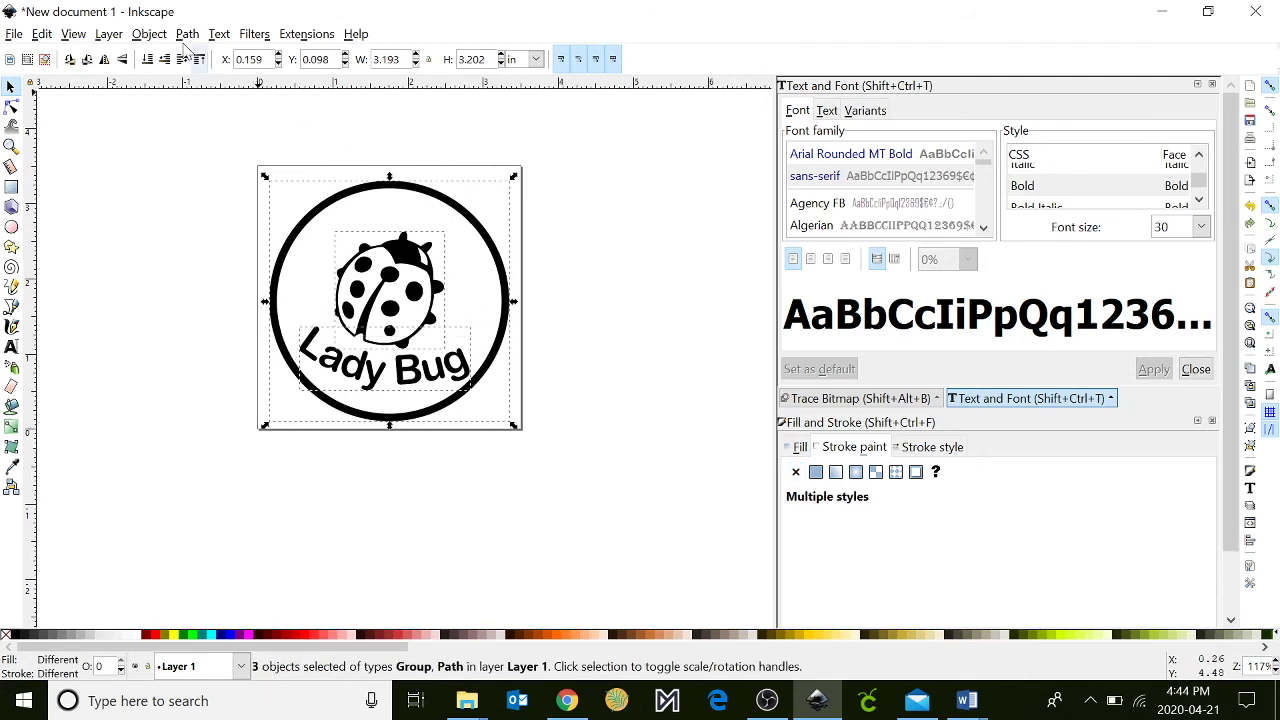
pyautogui.click(148, 34)
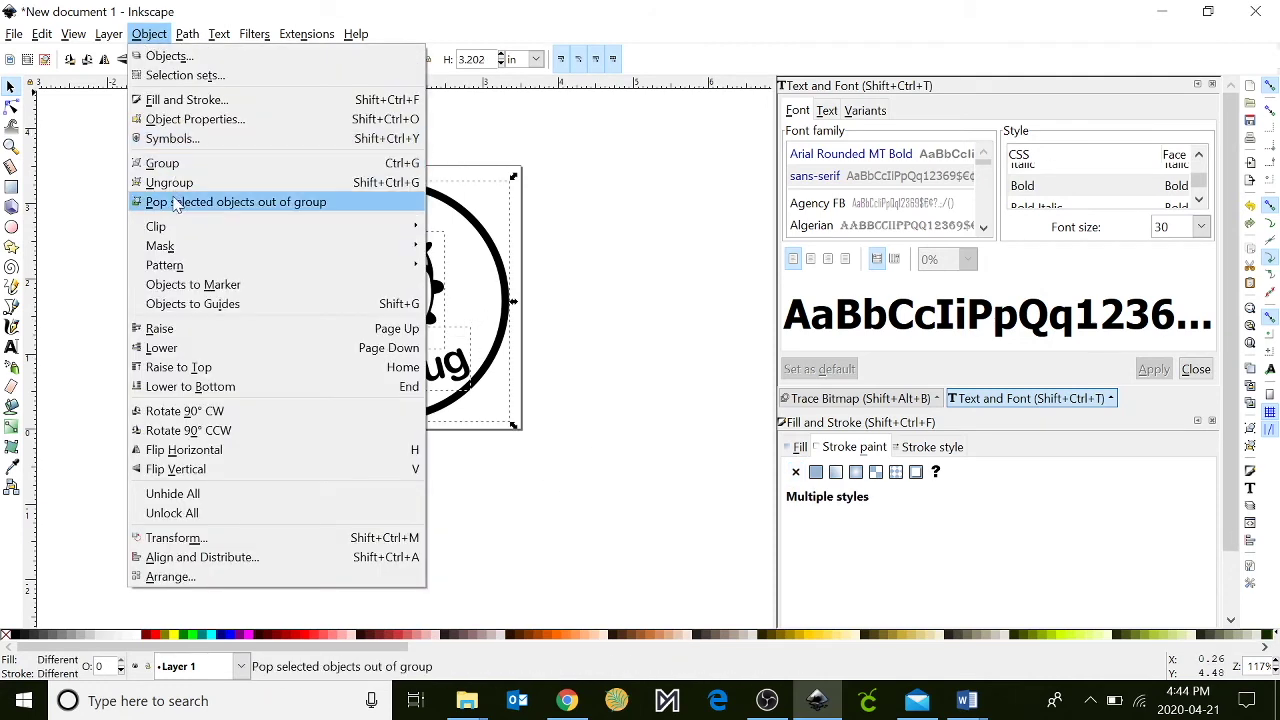
pyautogui.click(191, 170)
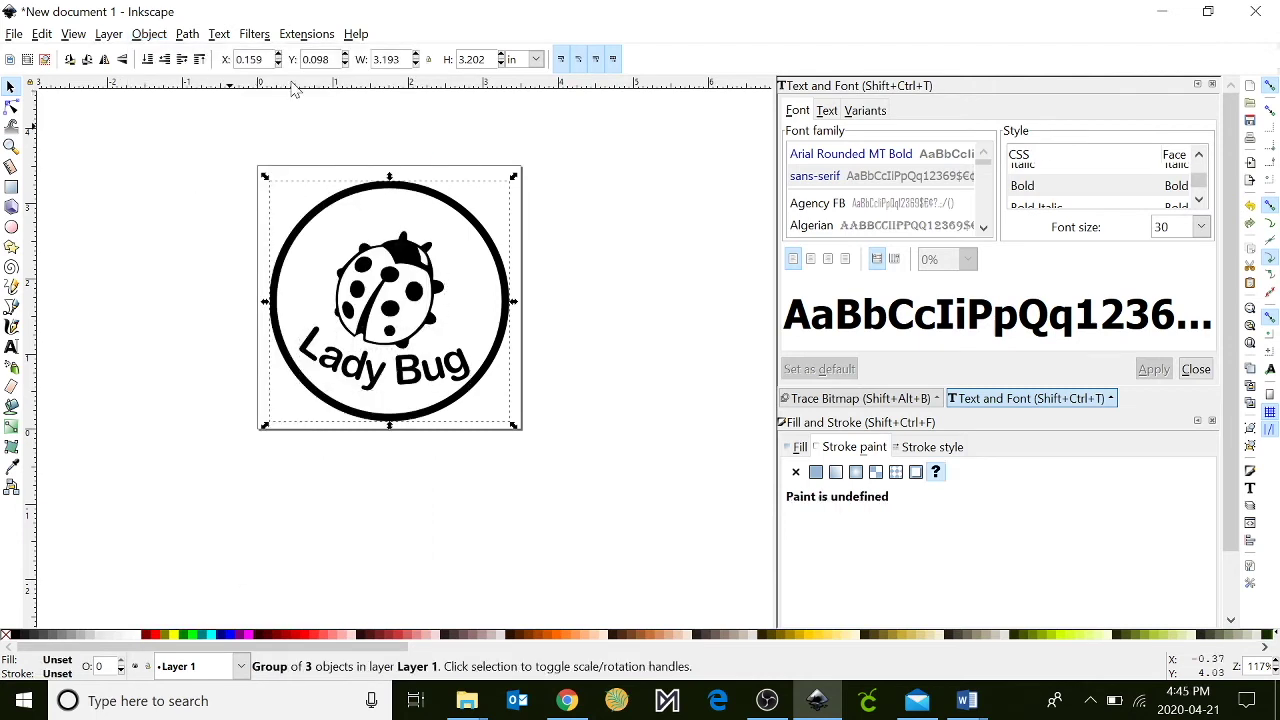
# Run Ink/Stitch Simulate on the grouped design, speed up playback, then close it.
pyautogui.click(307, 34)
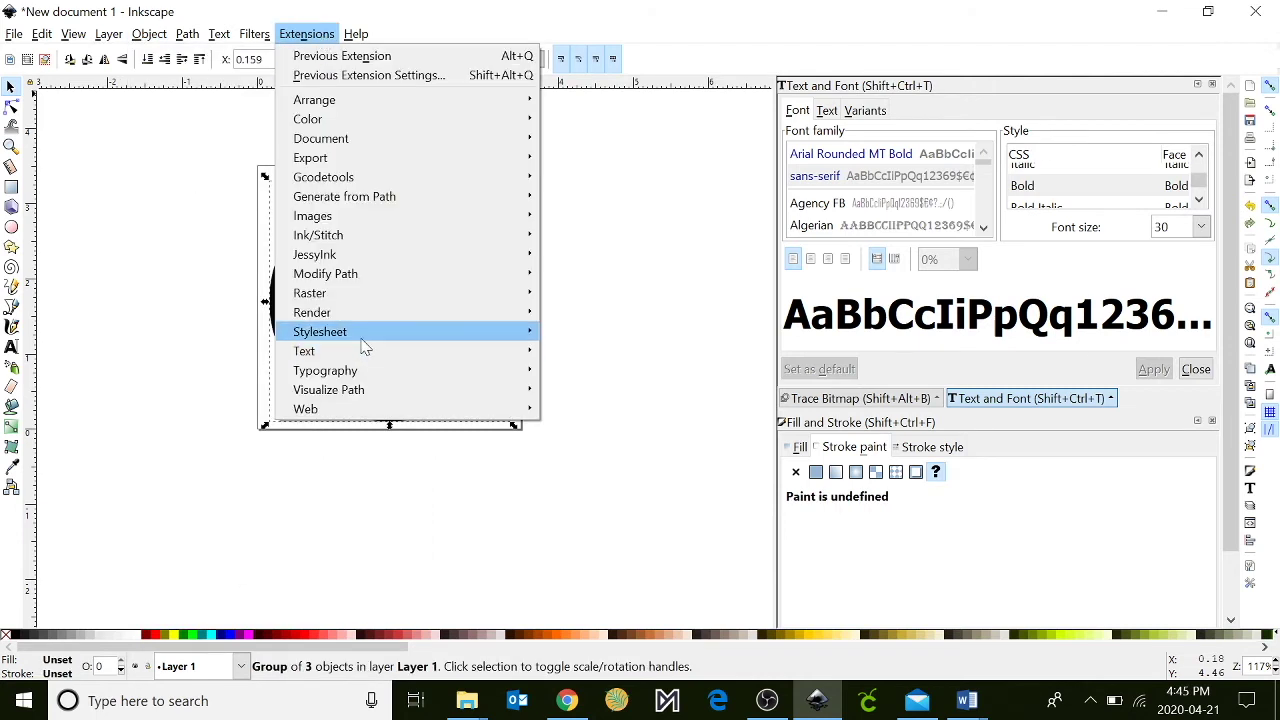
pyautogui.moveTo(373, 237)
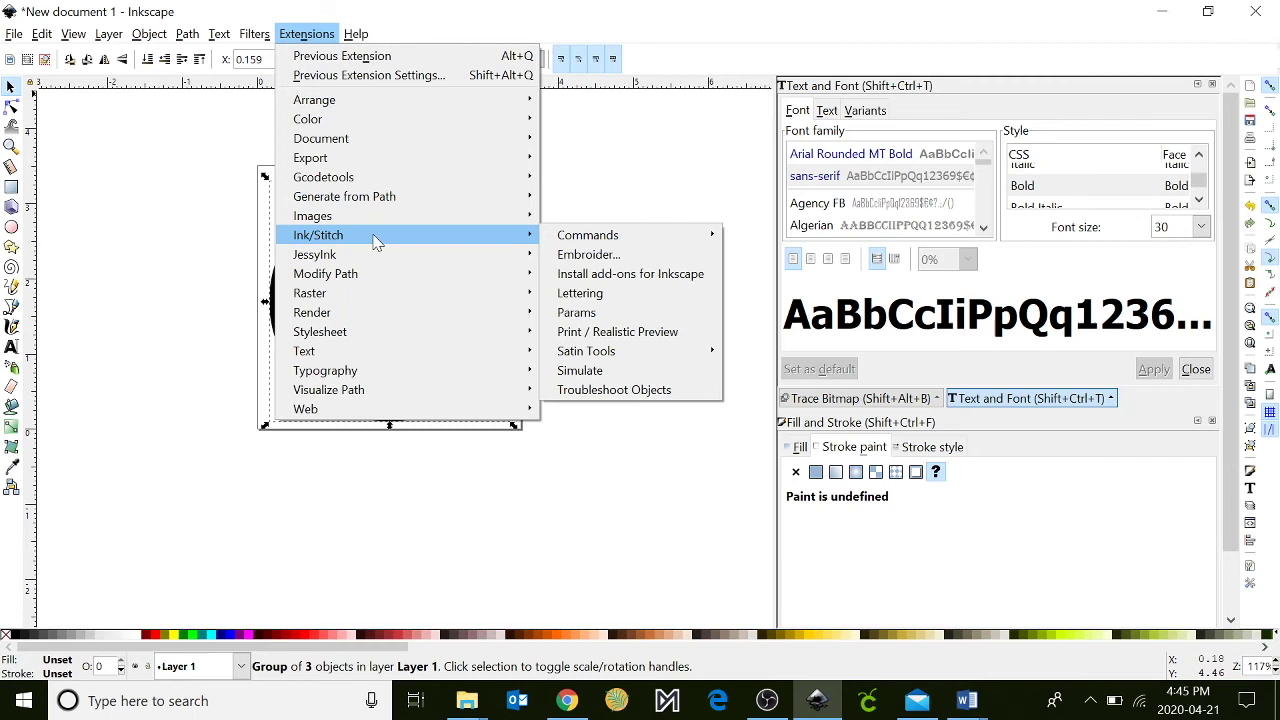
pyautogui.click(631, 371)
pyautogui.click(142, 626)
pyautogui.click(142, 626)
pyautogui.click(141, 626)
pyautogui.click(141, 626)
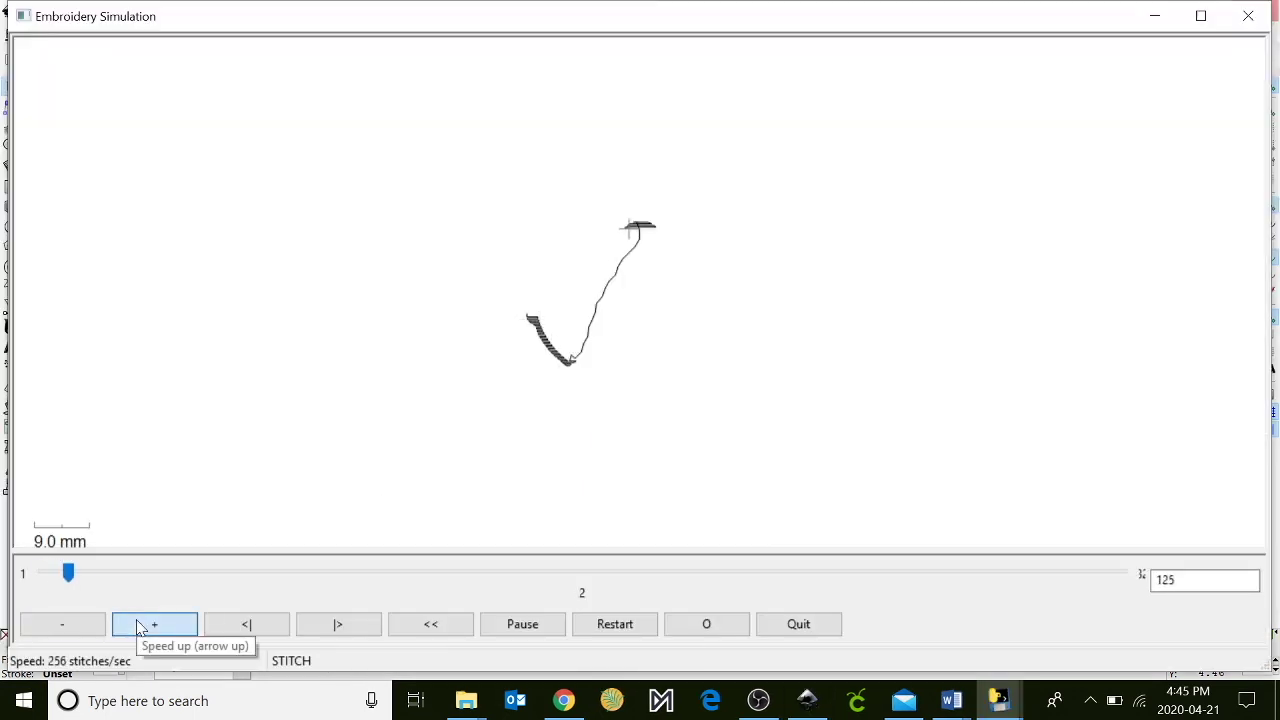
pyautogui.click(140, 626)
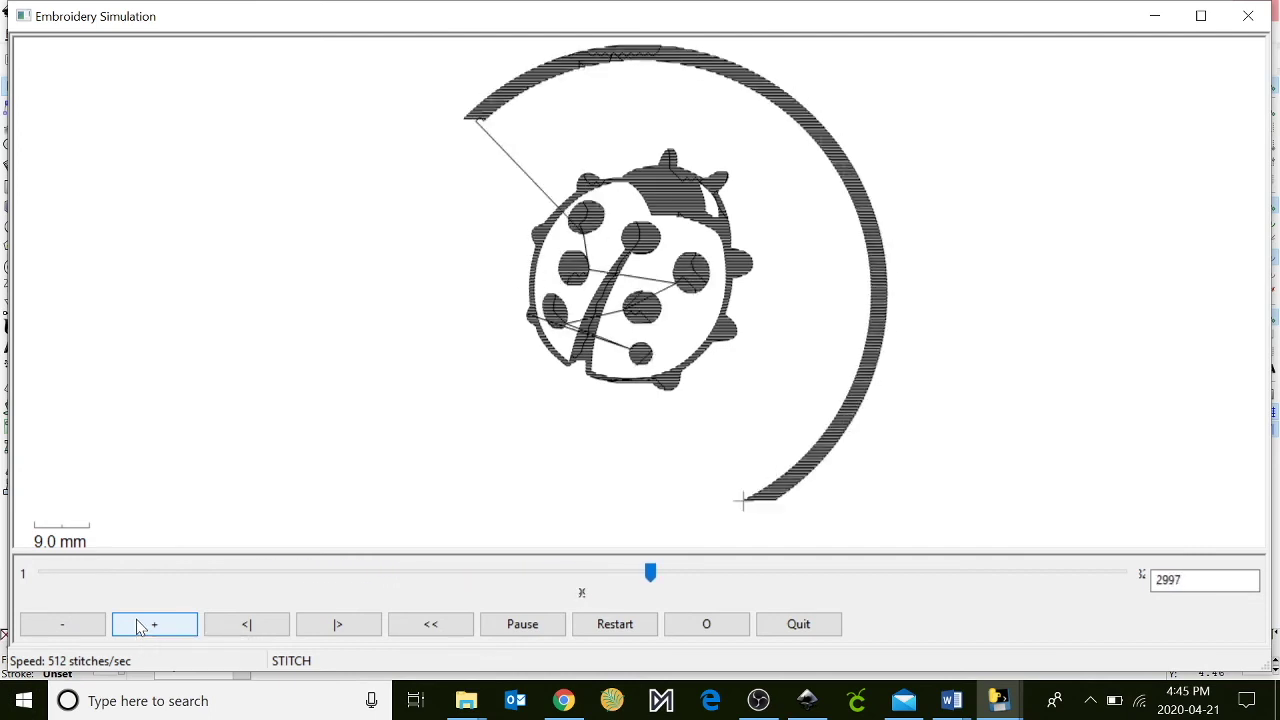
pyautogui.click(141, 626)
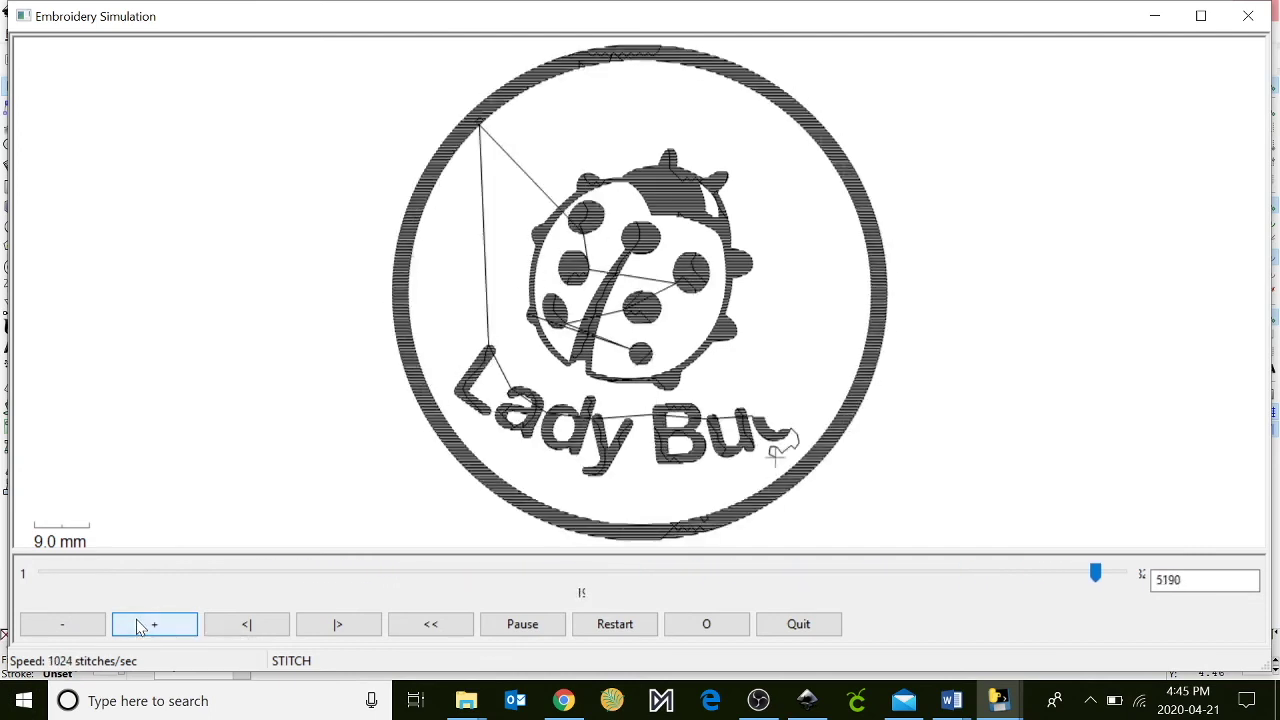
pyautogui.click(1262, 12)
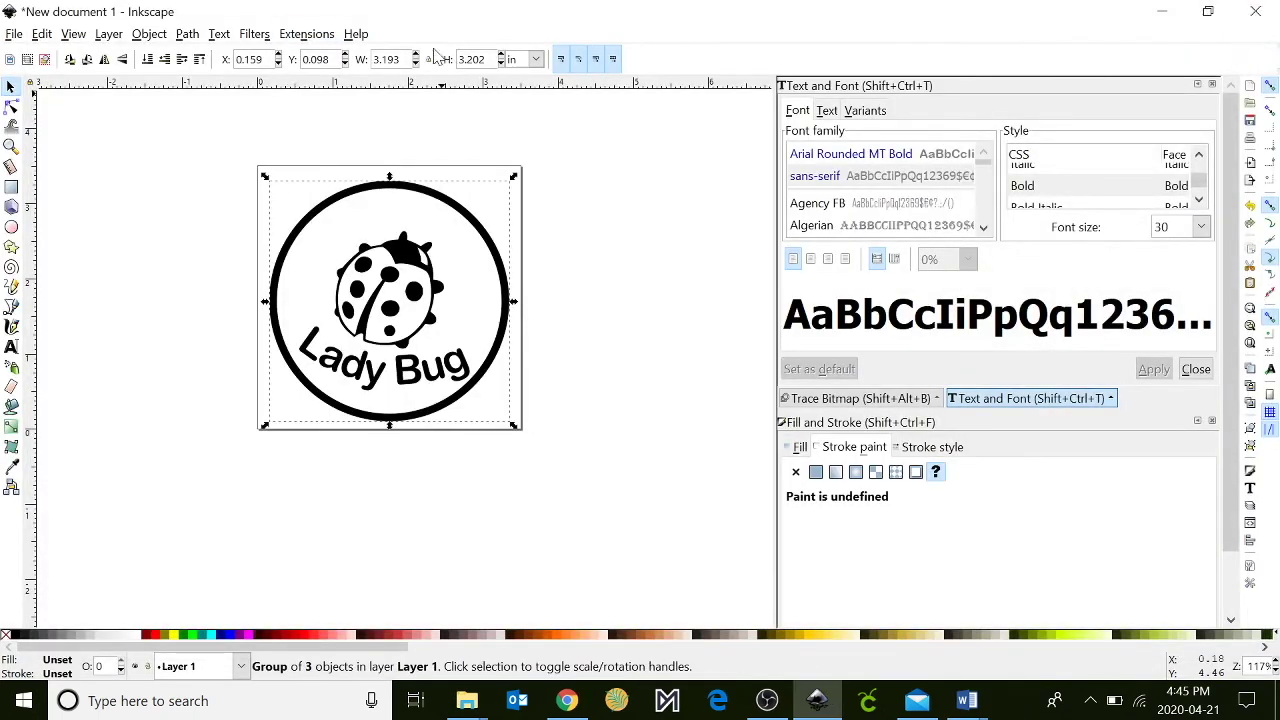
# Run Ink/Stitch Embroider to render the design's stitch plan on the canvas, with PES output selected.
pyautogui.click(305, 36)
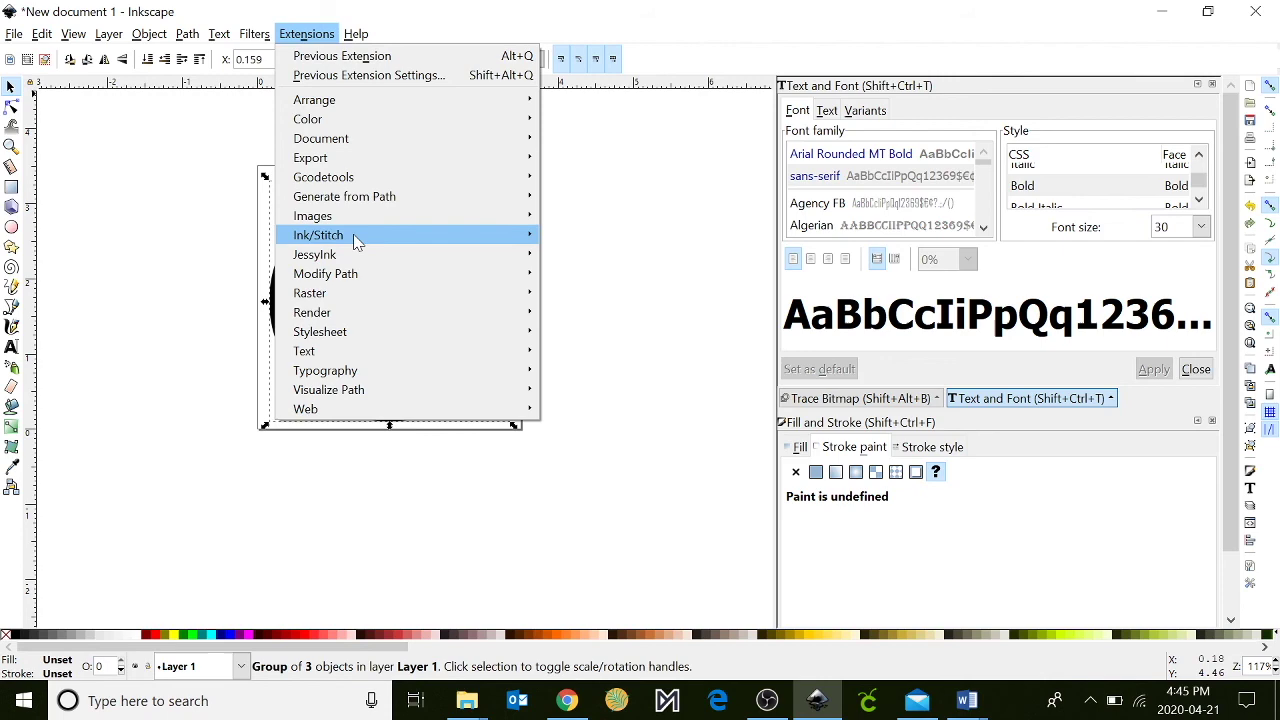
pyautogui.moveTo(351, 235)
pyautogui.click(595, 257)
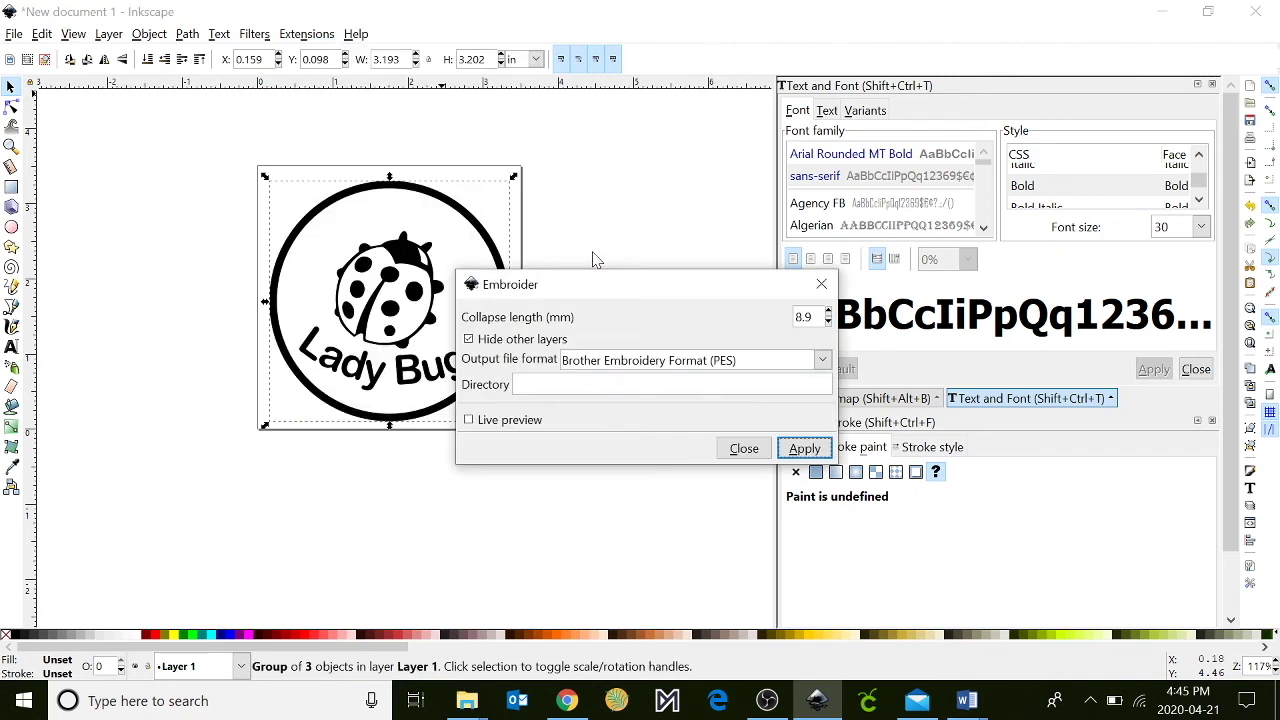
pyautogui.click(806, 448)
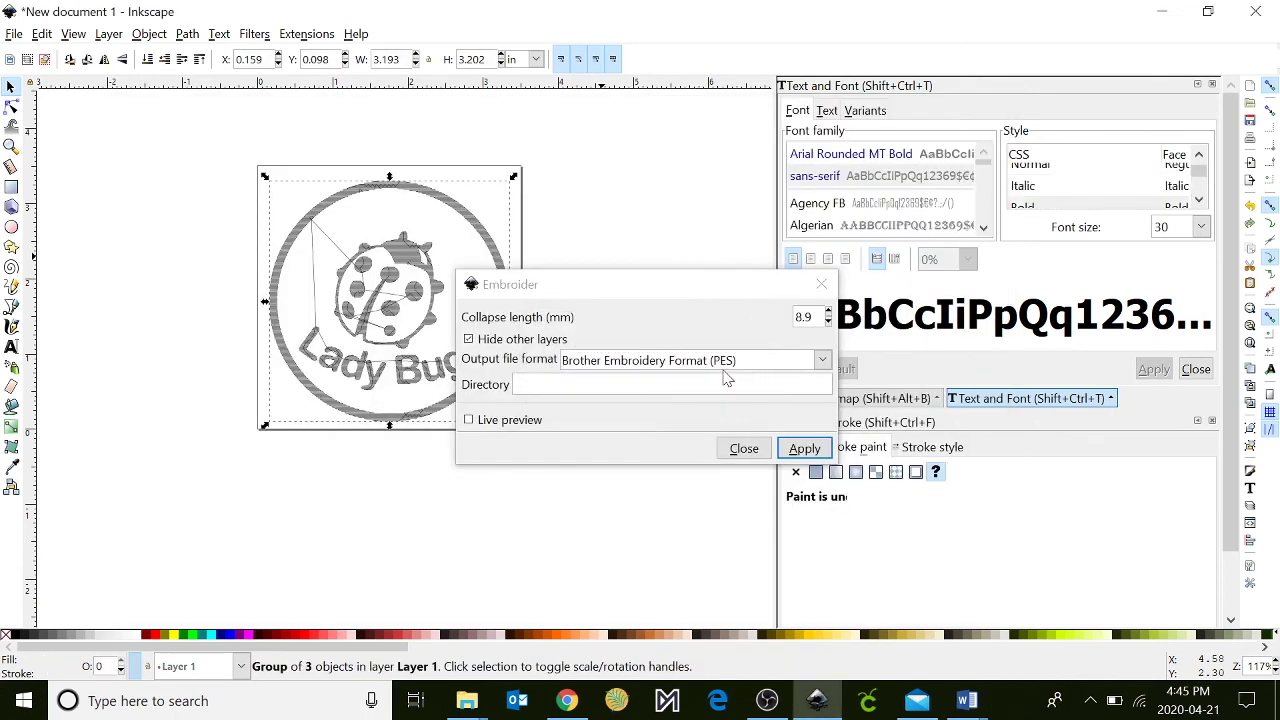
pyautogui.click(821, 284)
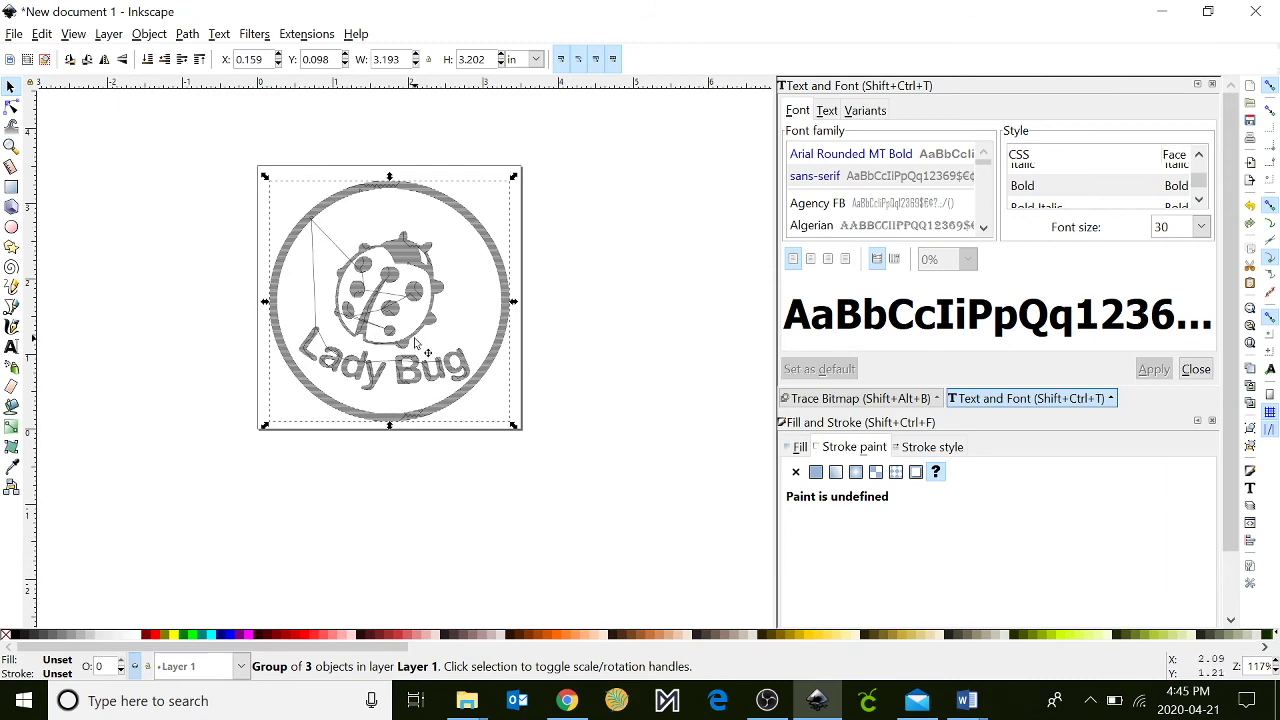
pyautogui.click(20, 35)
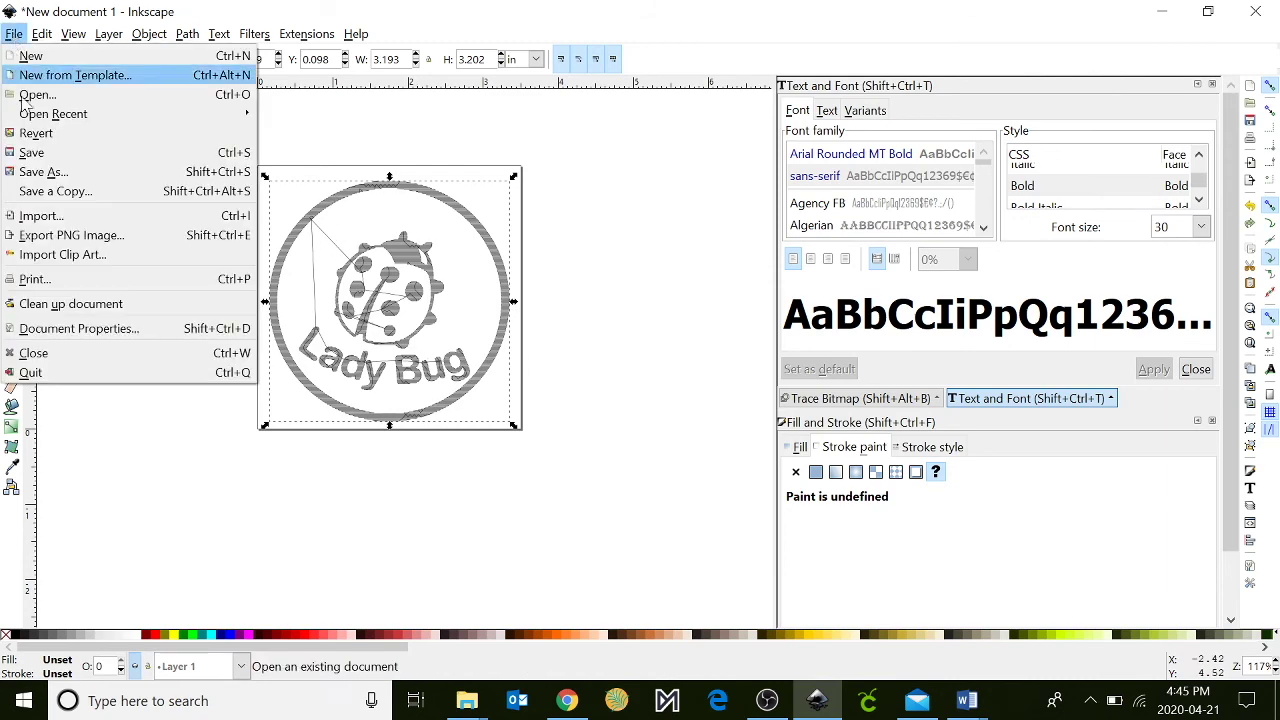
# Save the design to the Desktop as 'Lady Bug' in Ink/Stitch Tajima Embroidery Format (.dst).
pyautogui.click(43, 174)
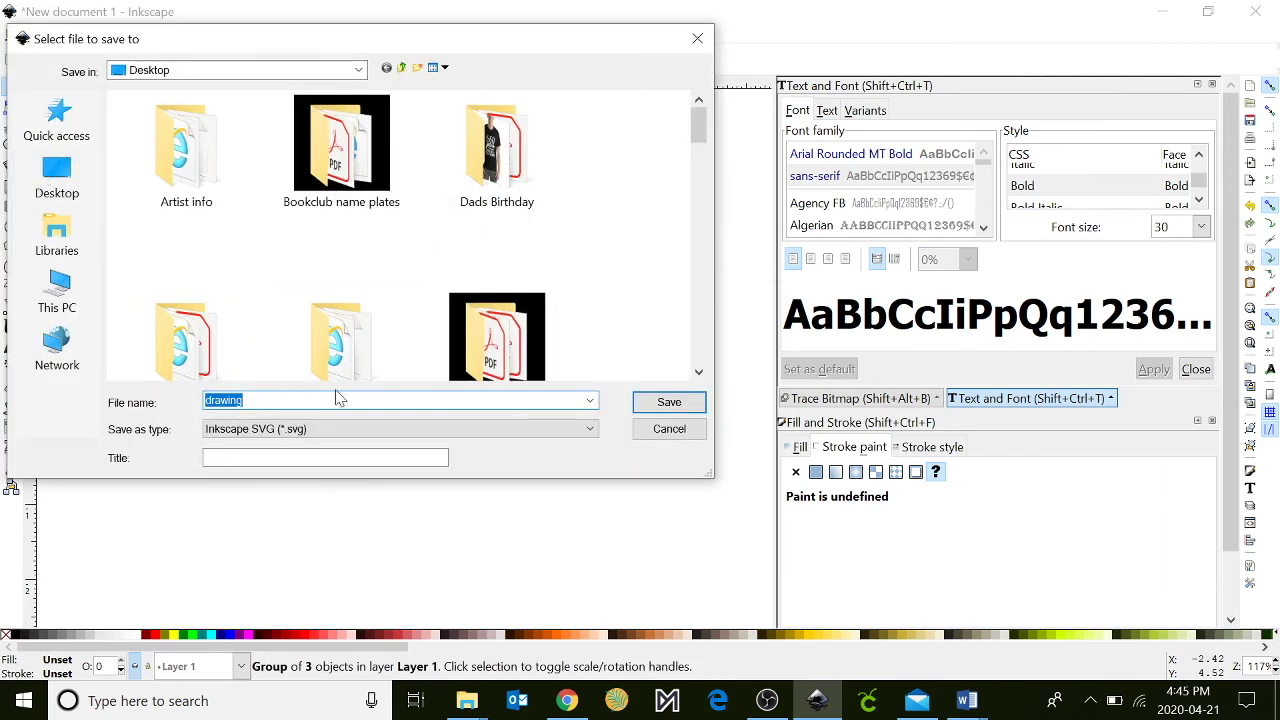
pyautogui.write('Lady Bug')
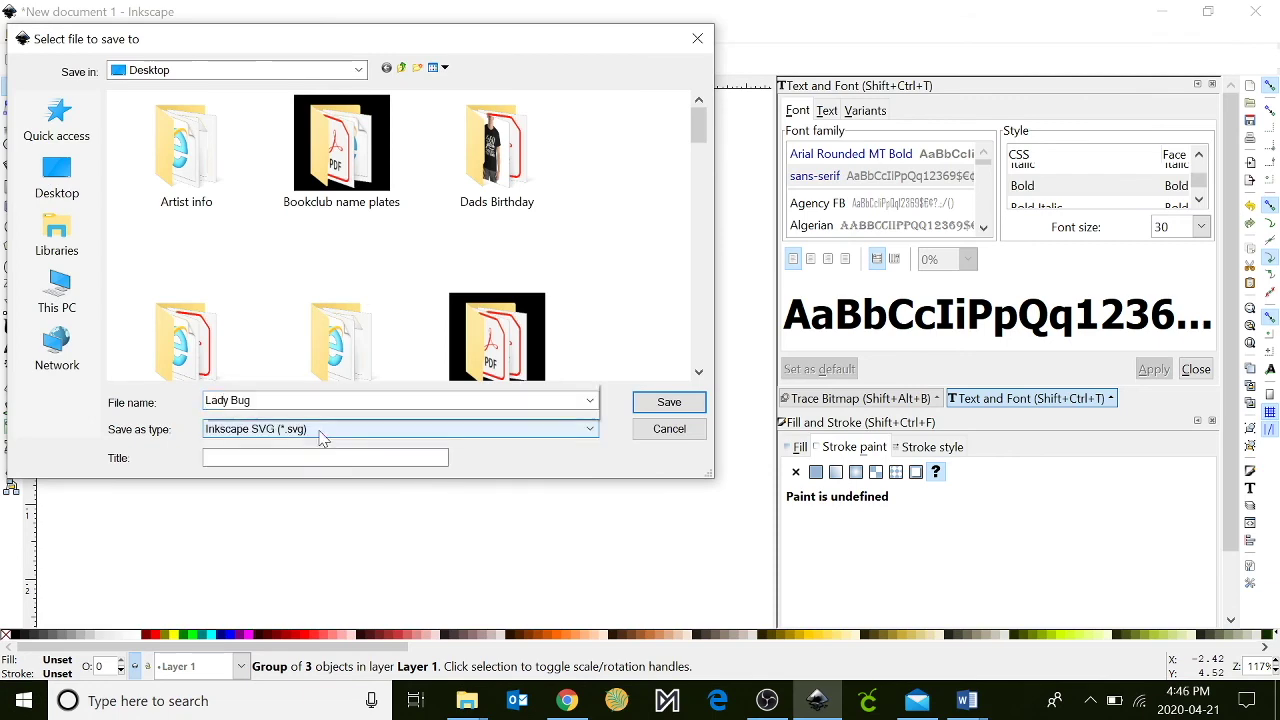
pyautogui.click(320, 429)
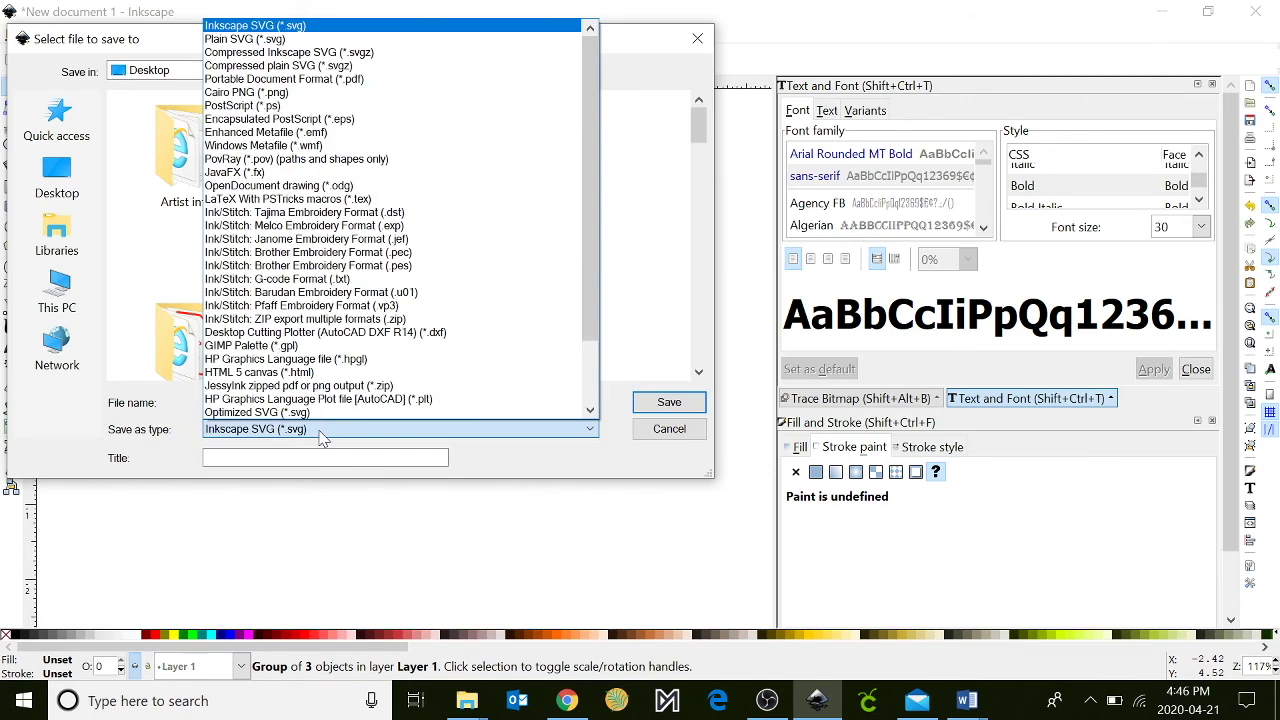
pyautogui.click(436, 214)
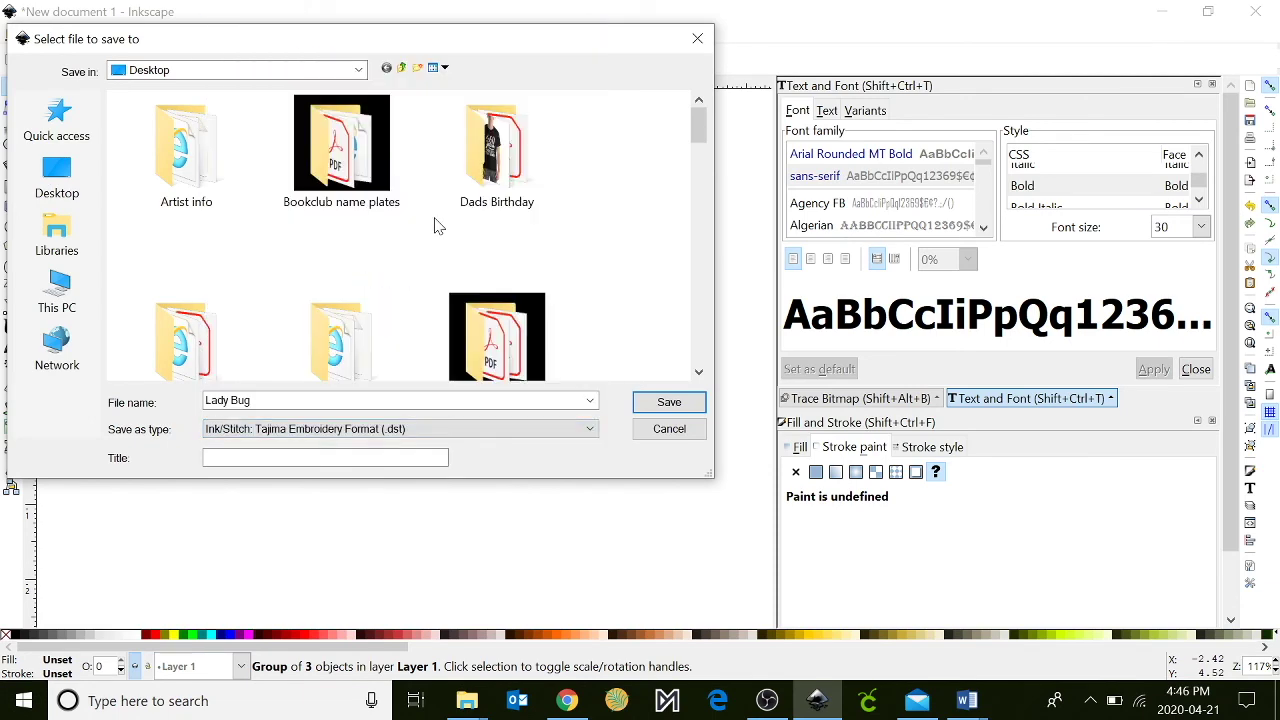
pyautogui.click(669, 401)
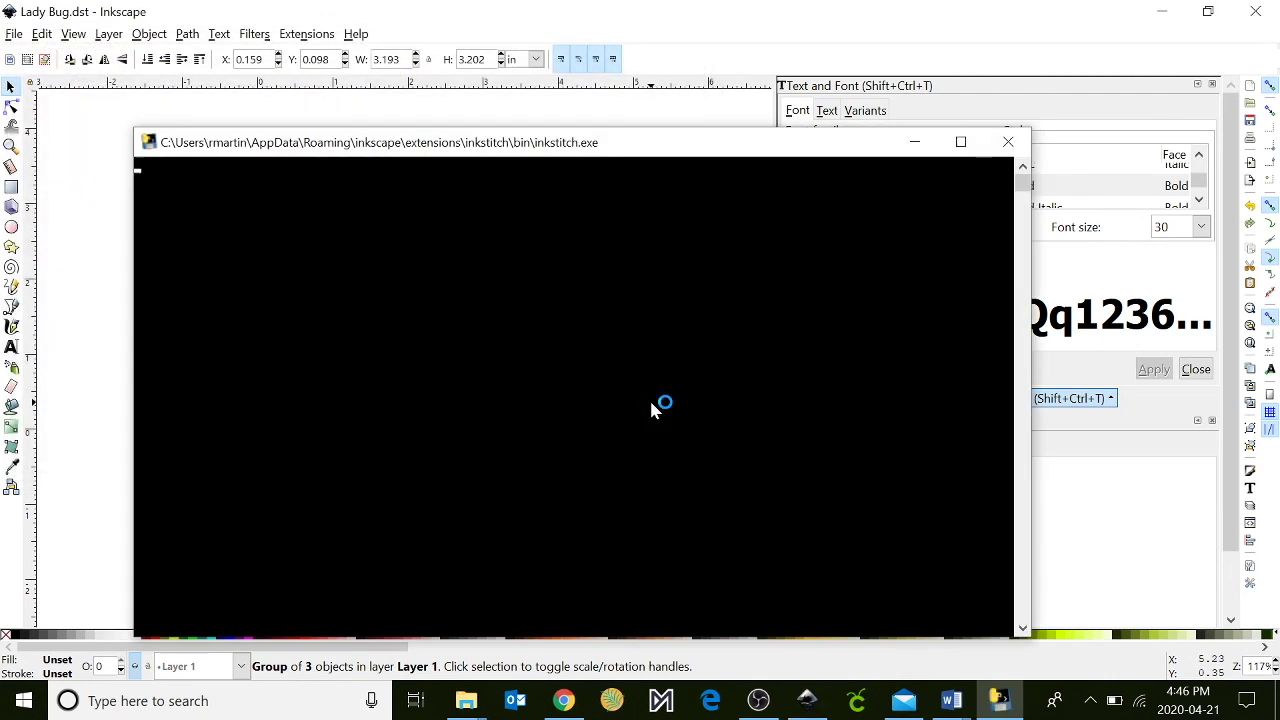